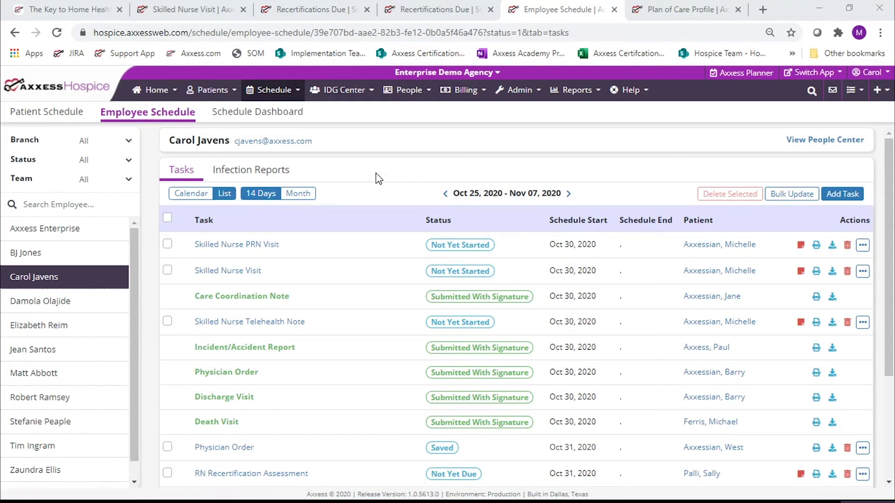
- Open the not-yet-started Skilled Nurse Visit task dated Oct 30, 2020 and close the leftover schedule, visit and plan of care browser tabs
left_click(240, 273)
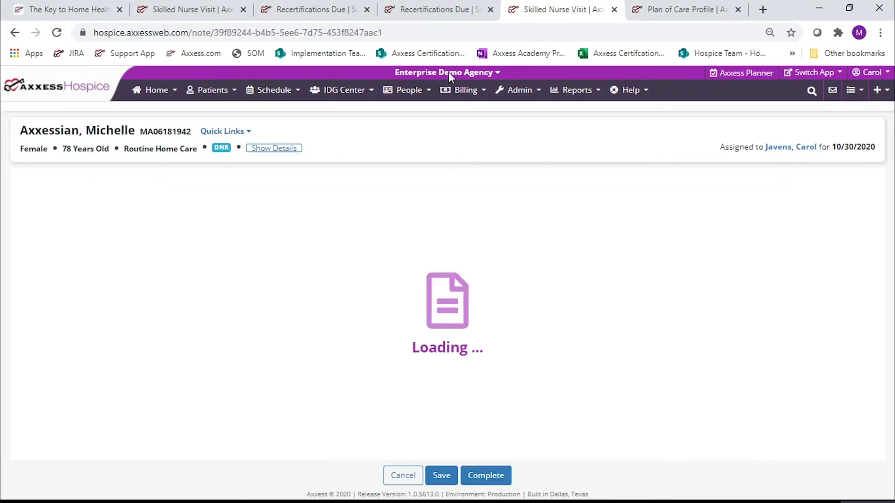
left_click(491, 9)
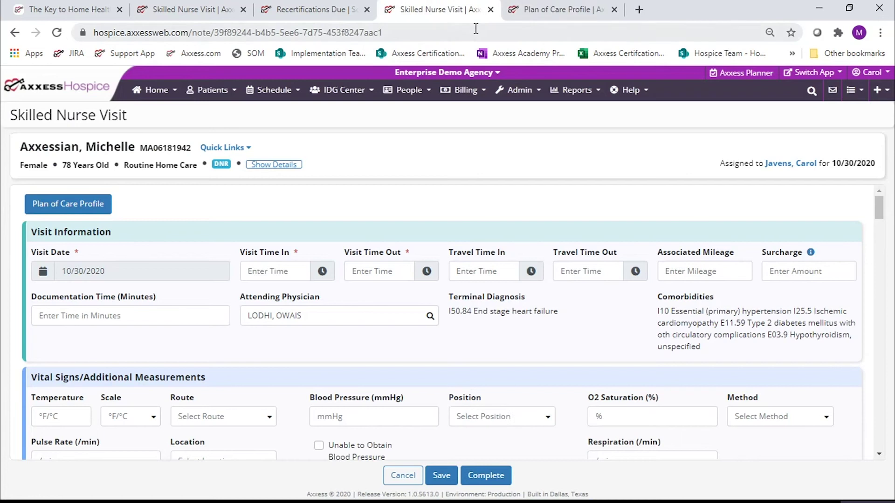
left_click(614, 10)
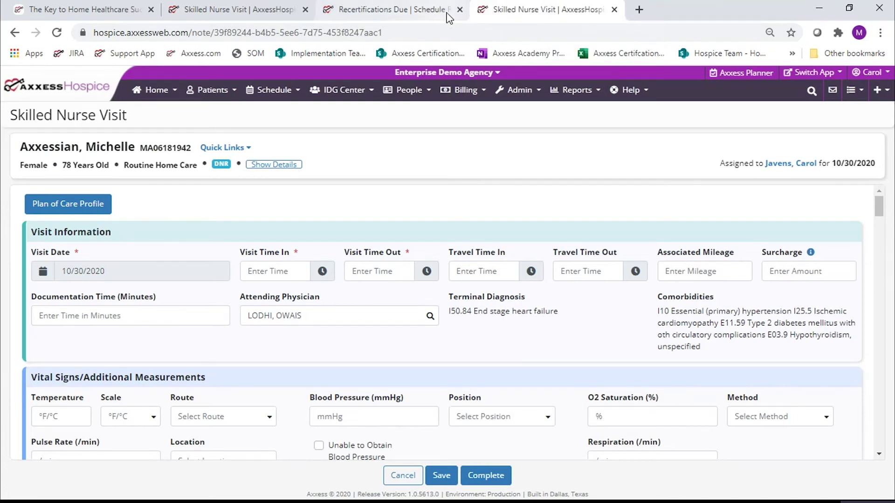
middle_click(373, 10)
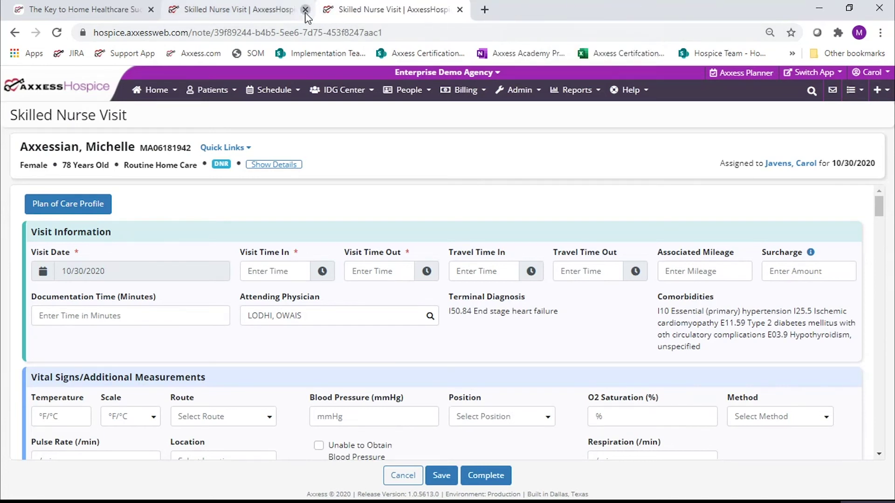
left_click(305, 10)
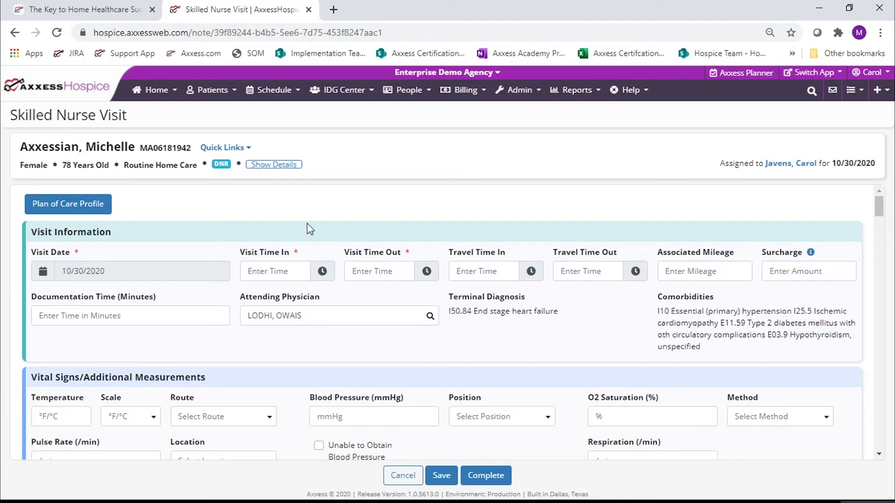
- View the patient's plan of care profile from the visit note and expand all of its problem statements to review goals and interventions
left_click(91, 208)
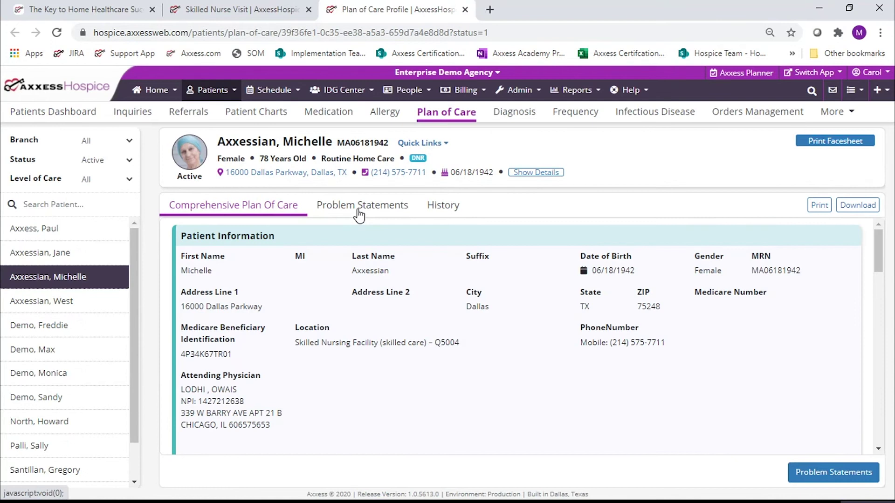
left_click(359, 216)
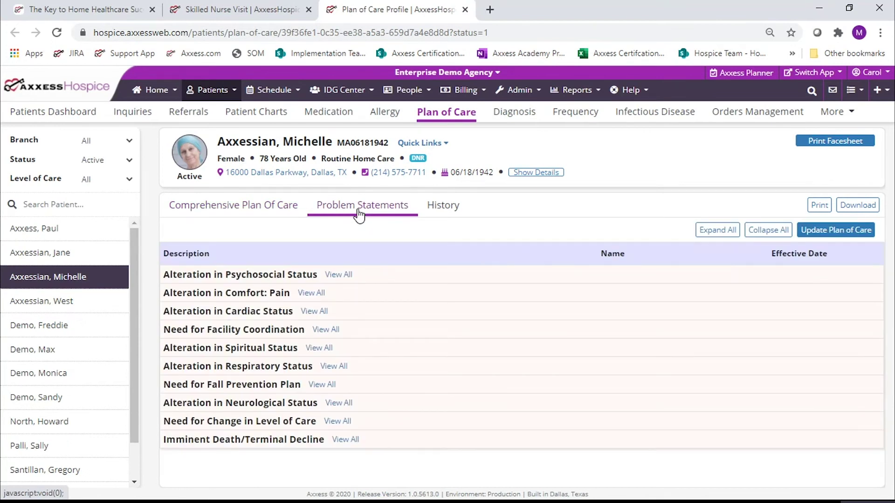
left_click(718, 231)
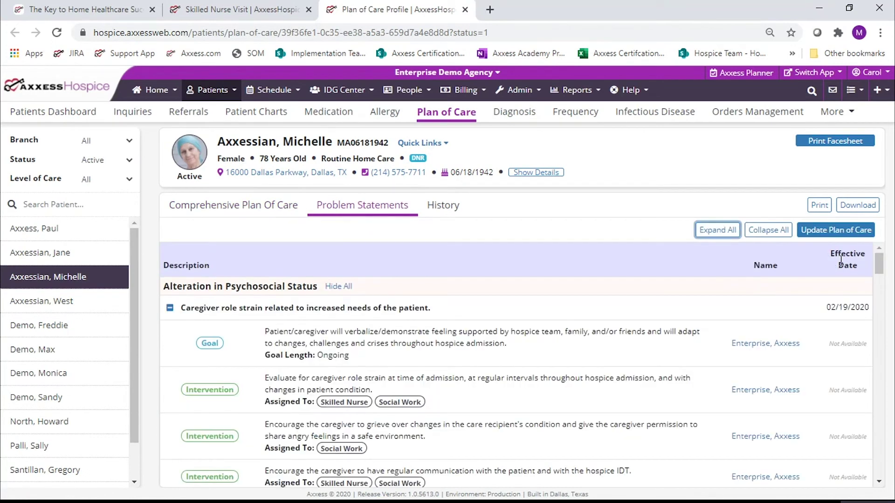
mouse_move(881, 270)
left_mouse_down()
mouse_move(890, 355)
mouse_move(875, 263)
left_mouse_up()
- Return to the Skilled Nurse Visit note and set Visit Time In to 07:00 AM
left_click(220, 14)
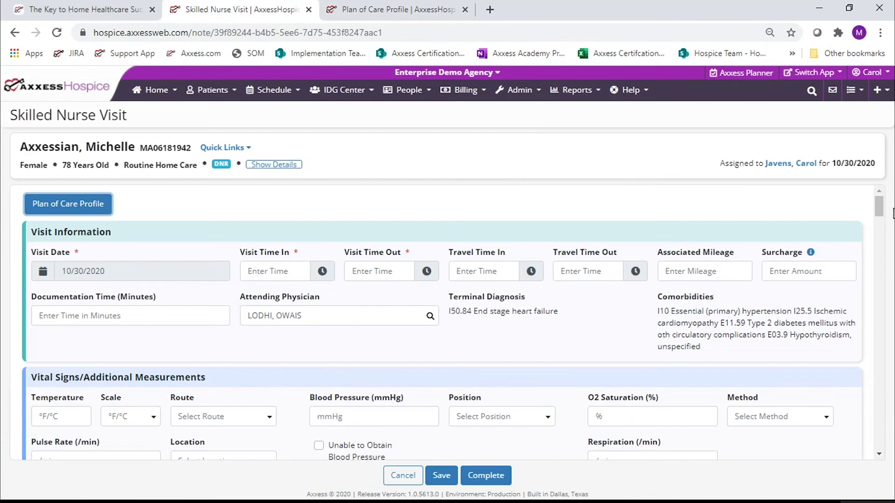
left_click(296, 266)
left_click_drag(303, 293, 306, 332)
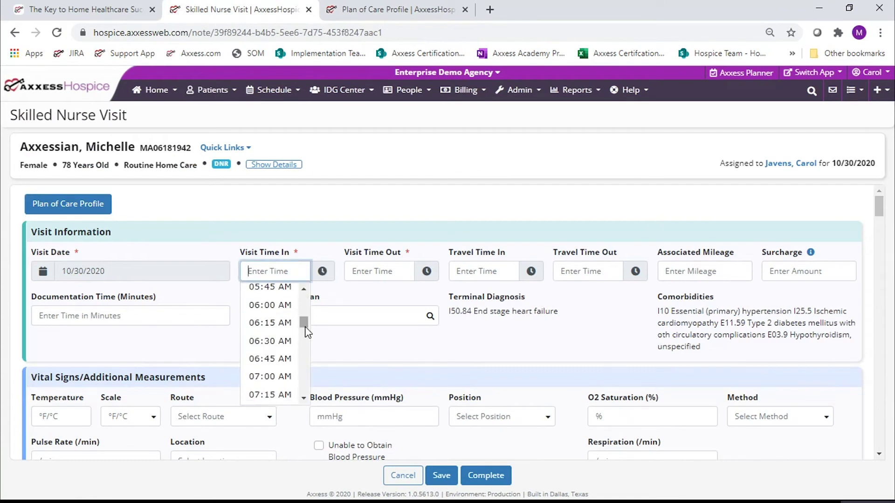
right_click(284, 380)
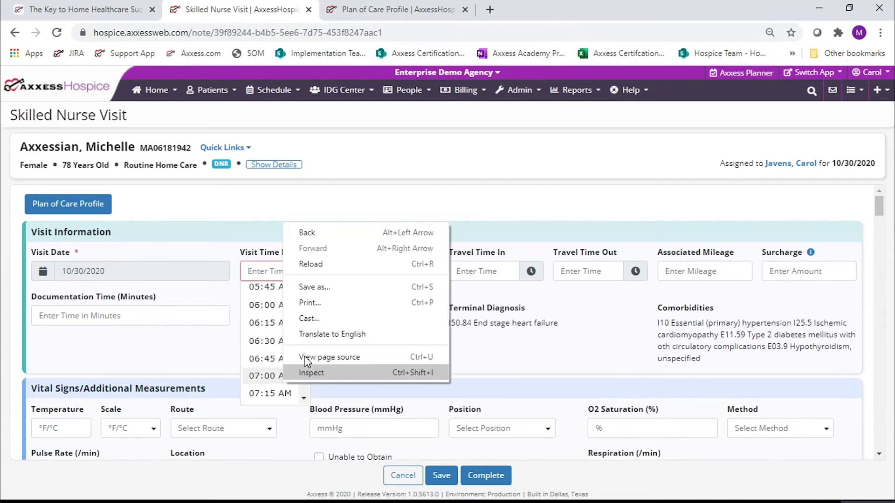
left_click(276, 374)
left_click(273, 376)
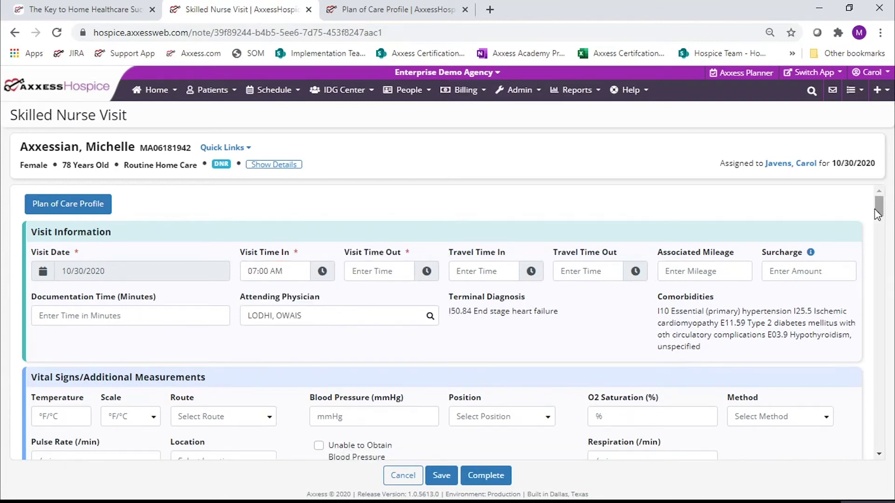
- Show the additional measurement fields in the visit note's Vital Signs section
left_click_drag(878, 214, 879, 218)
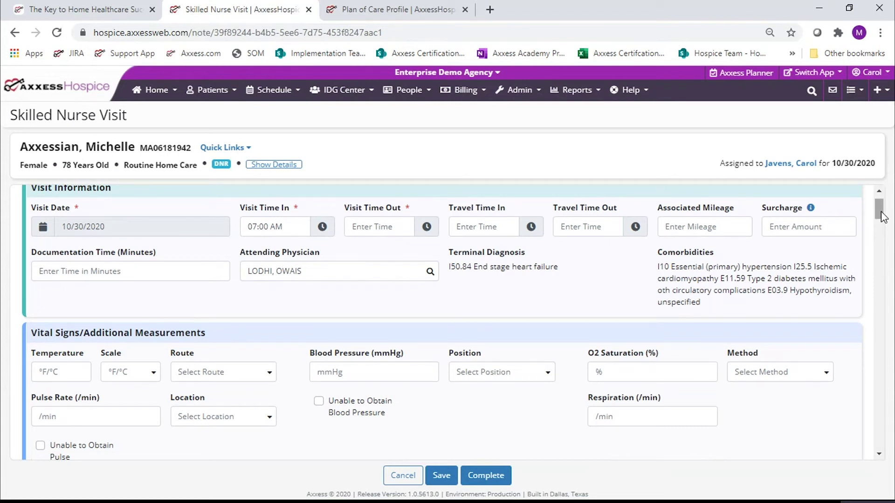
left_click_drag(881, 212, 882, 216)
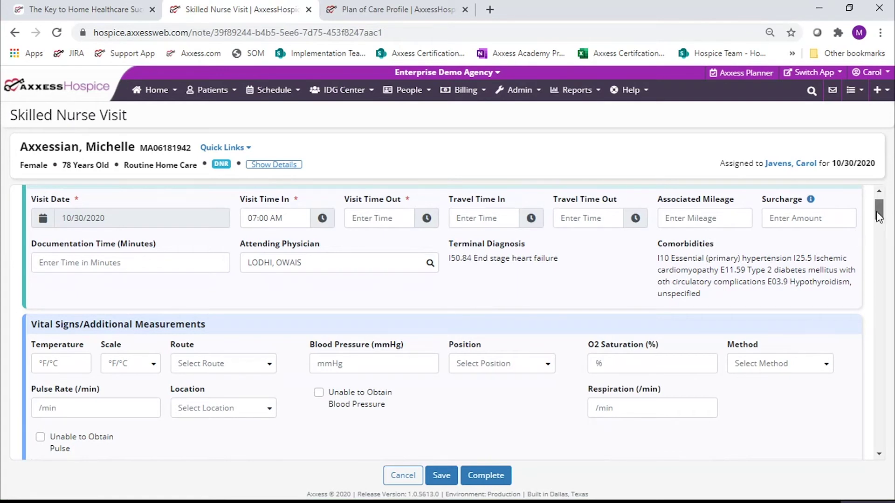
left_click_drag(878, 215, 880, 224)
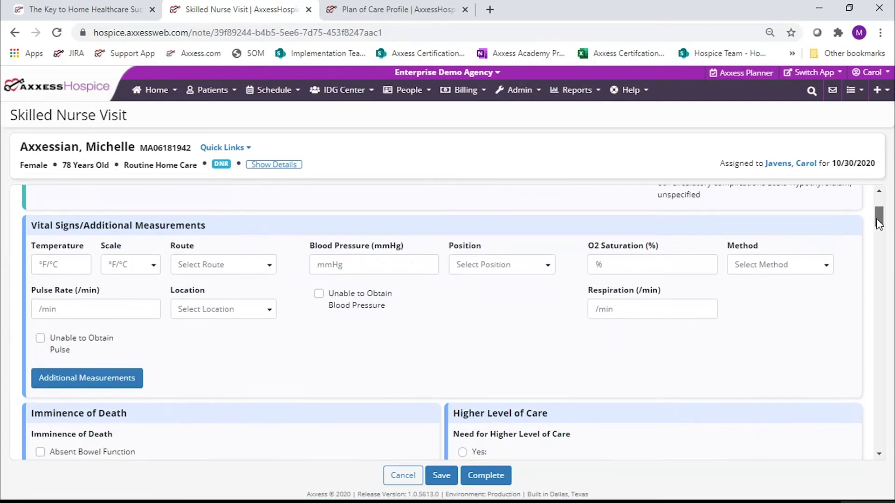
left_click(116, 381)
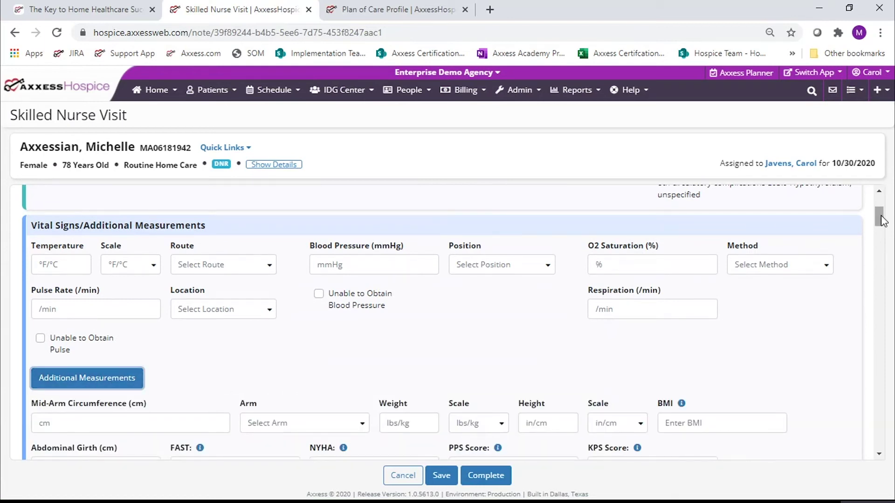
- Record a mid-arm circumference of 18.3 cm measured on the left arm
left_click_drag(881, 221, 882, 232)
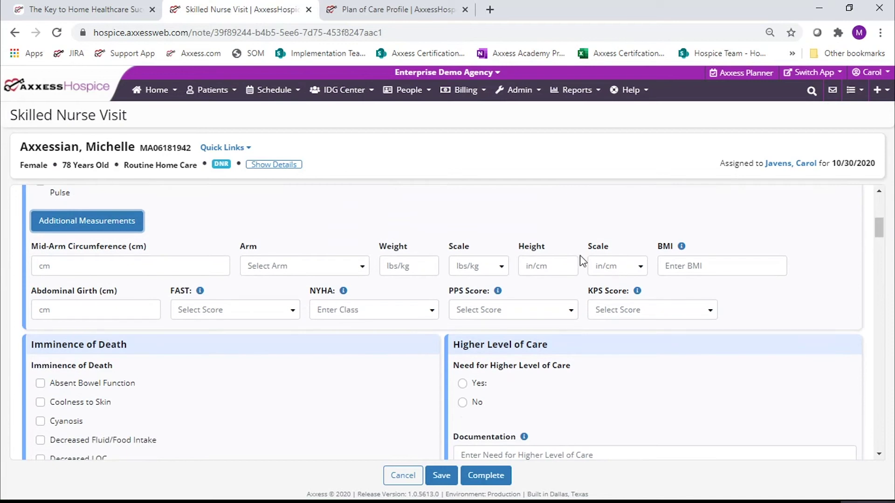
left_click(171, 269)
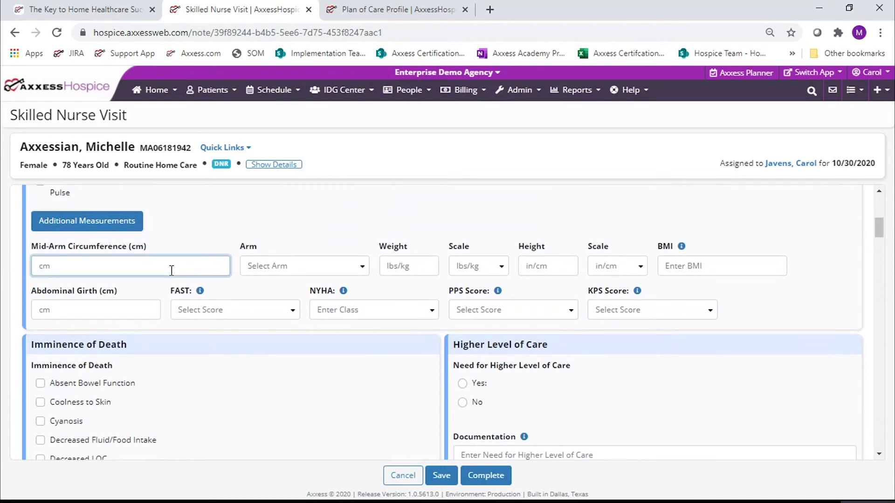
type("18.3")
left_click(303, 267)
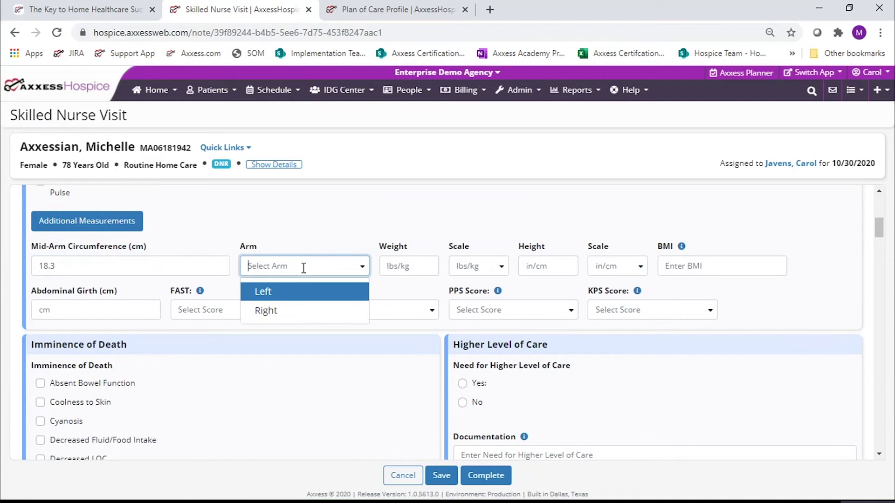
left_click(290, 293)
- Record the patient's weight as 172 lbs and height as 65 in
left_click(404, 264)
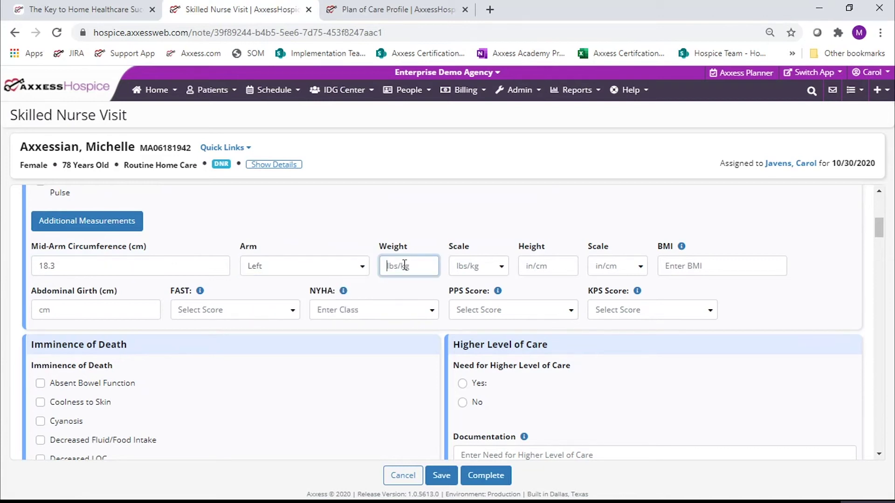
type("172")
left_click(501, 272)
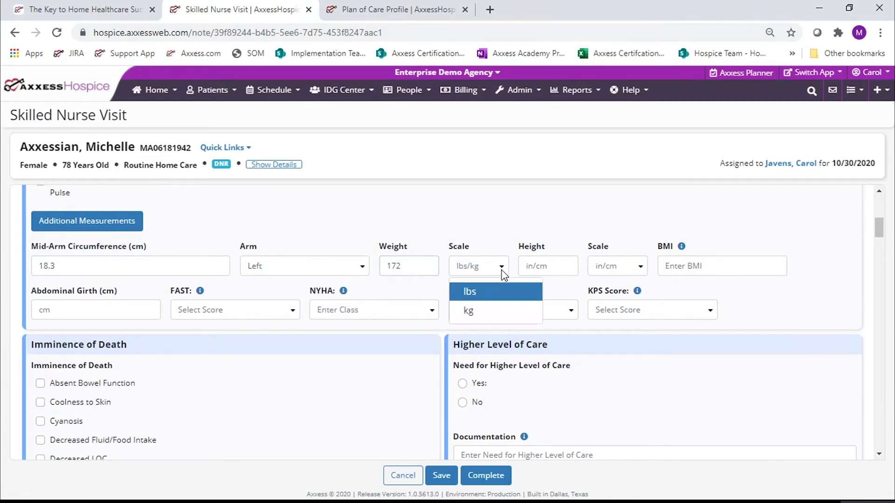
left_click(491, 296)
left_click(536, 264)
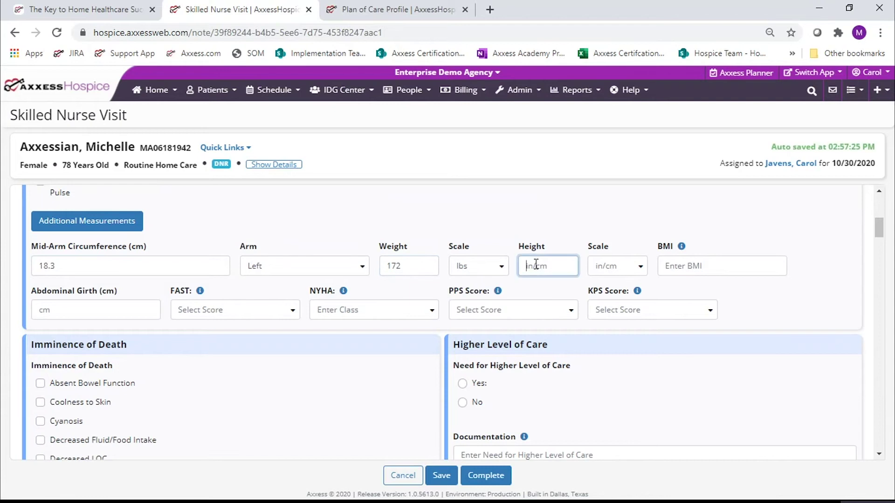
type("65")
left_click(641, 269)
left_click(623, 294)
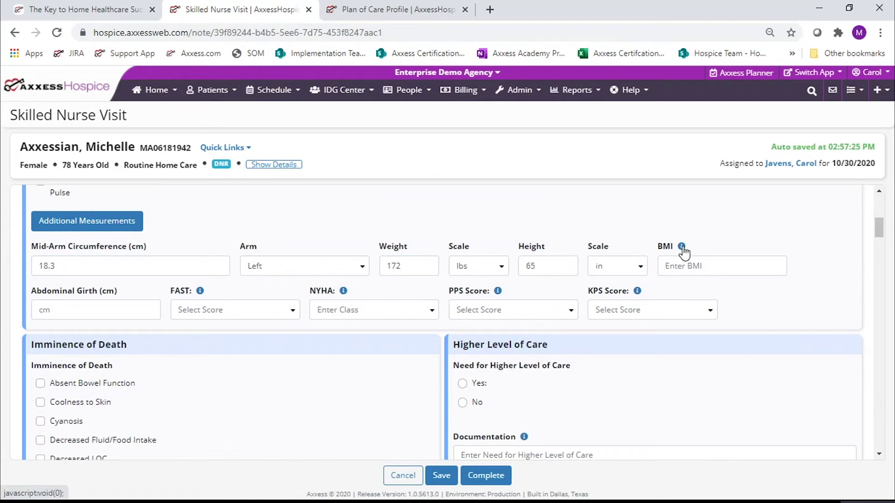
- Open the linked NIH BMI calculator and compute the BMI for a height of 5 feet 5 inches and a weight of 172 pounds
mouse_move(684, 252)
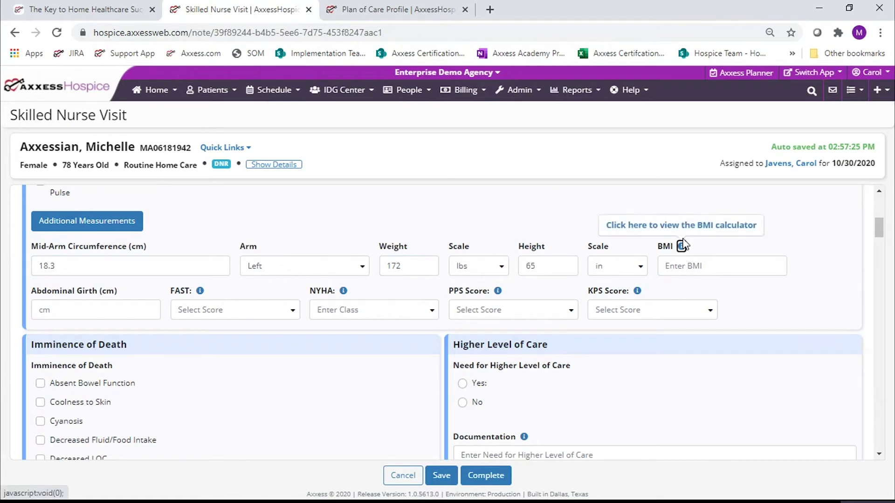
left_click(681, 226)
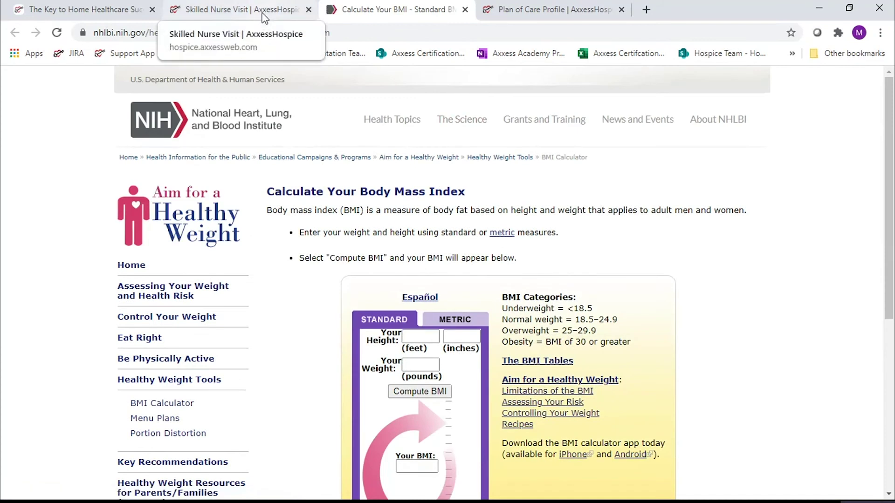
left_click(265, 18)
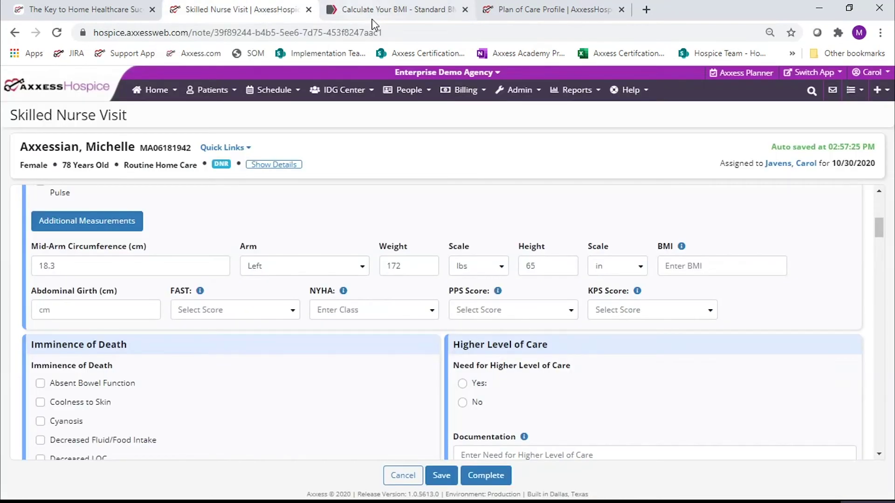
left_click(392, 15)
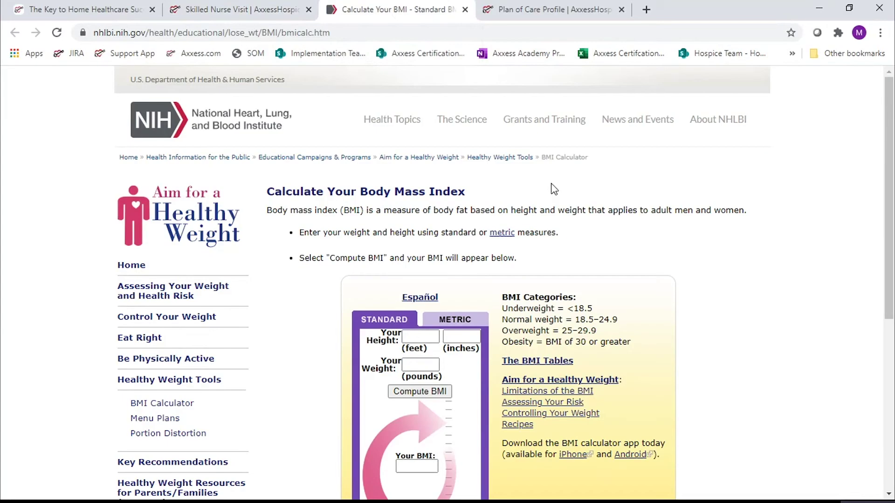
left_click(417, 337)
type("5")
key("Tab")
type("5")
key("Tab")
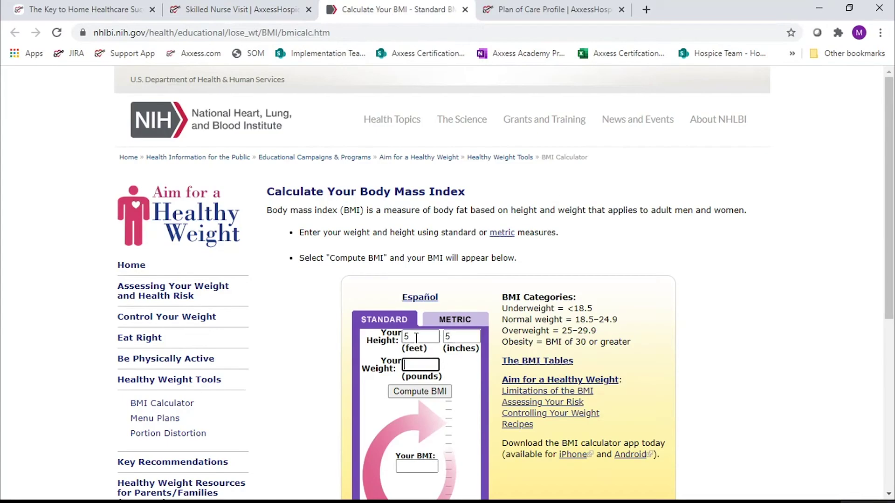
type("1")
left_click(424, 392)
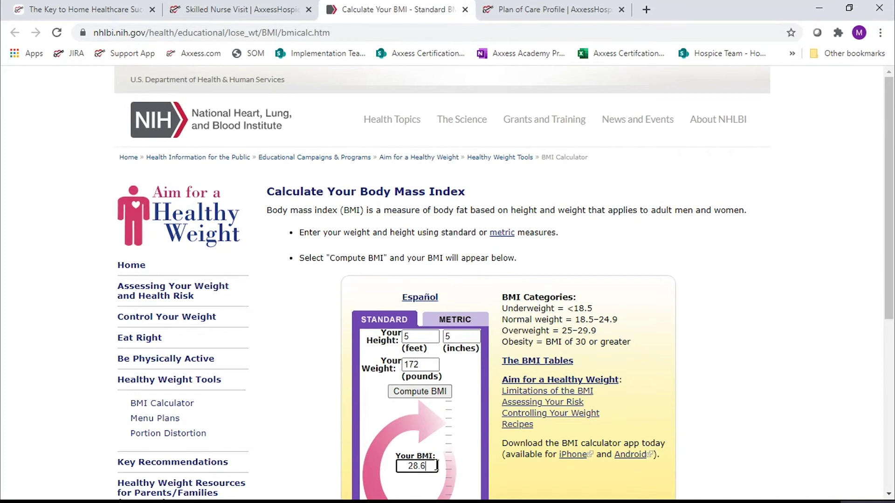
- Close the BMI calculator and enter a BMI of 28.6 in the visit note
left_click(465, 9)
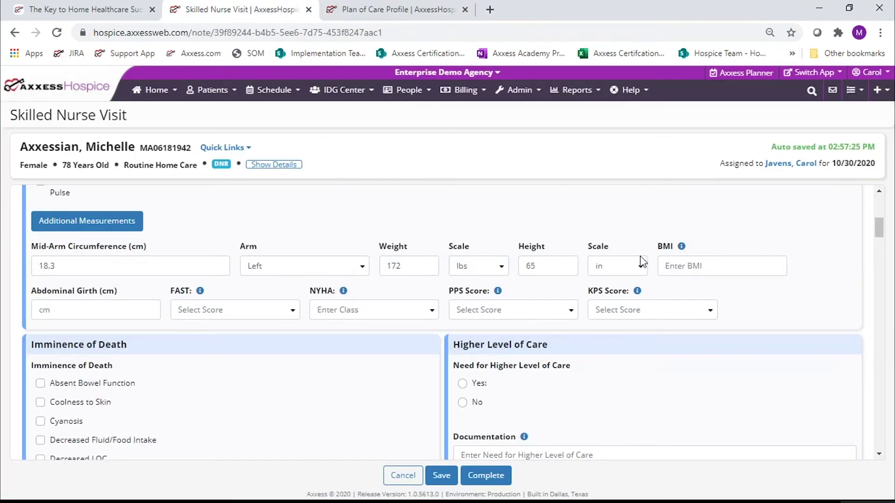
left_click(691, 265)
type("28.")
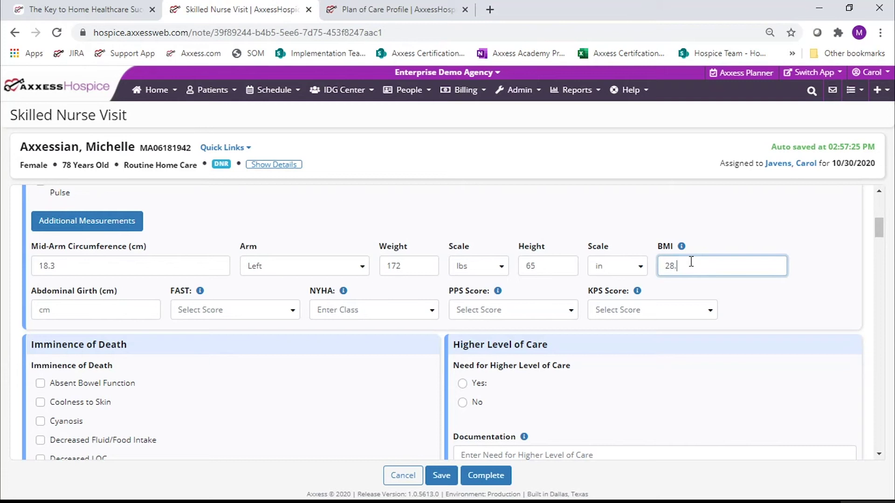
type("6")
- Set the FAST score to "1 - No difficulties" and the NYHA class to IV, unable to carry on physical activity
left_click(294, 311)
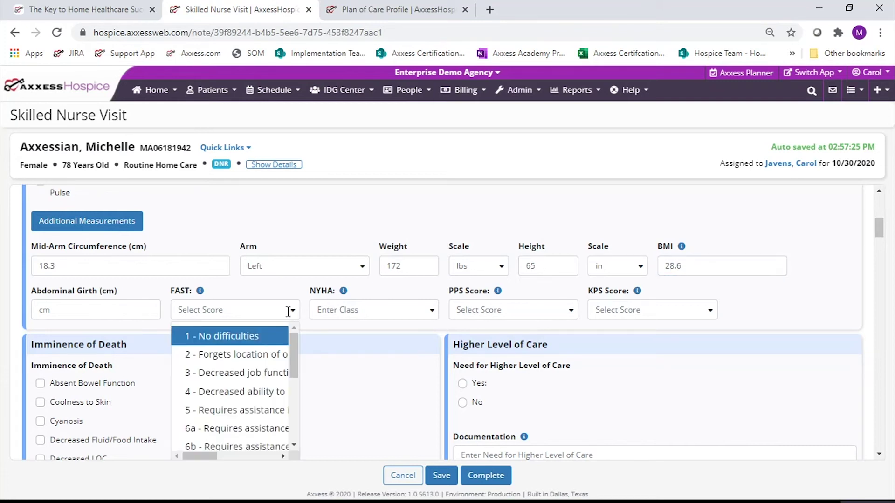
left_click(266, 338)
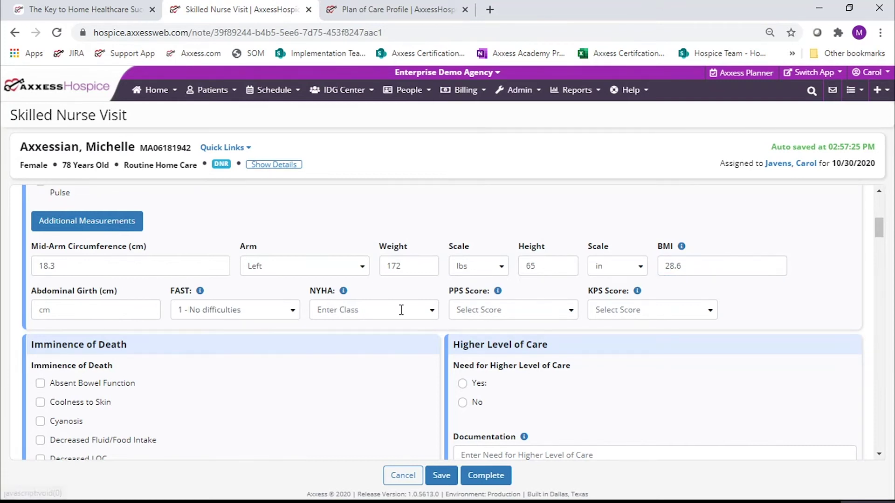
left_click(433, 315)
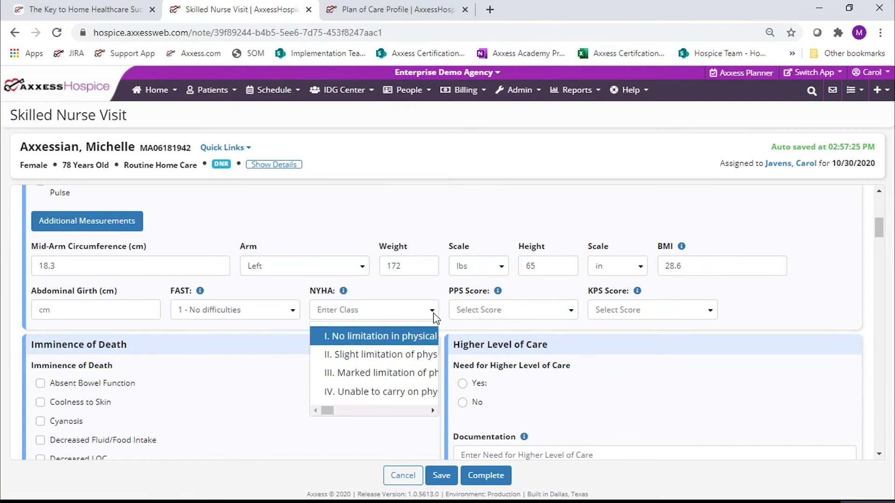
left_click(372, 393)
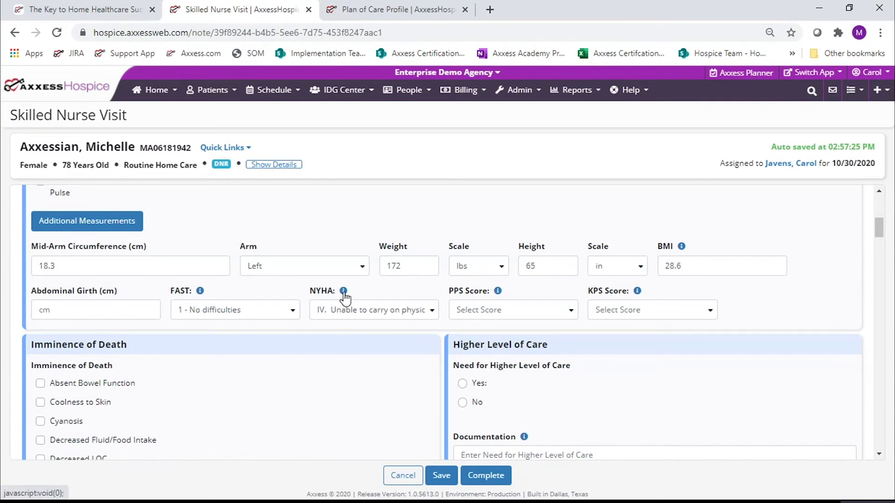
- Set both the PPS and KPS scores to 50%, consulting the NYHA classification and PPS scoring guidance
left_click(343, 293)
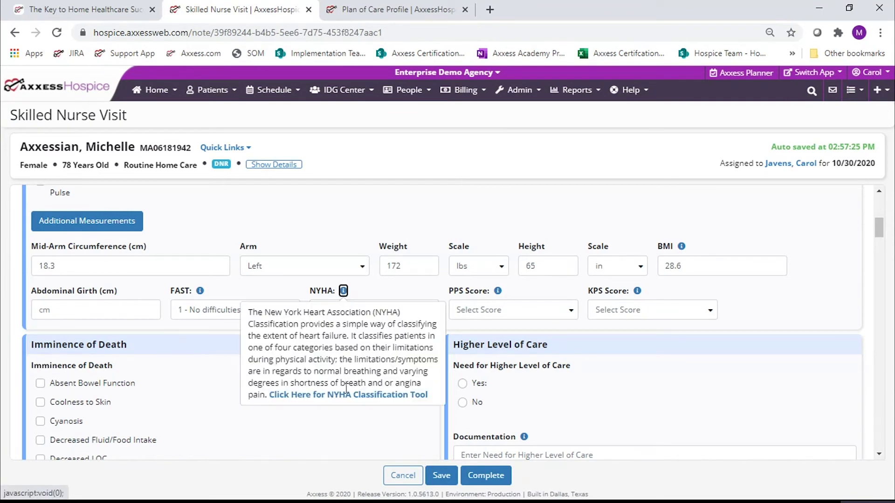
left_click(555, 299)
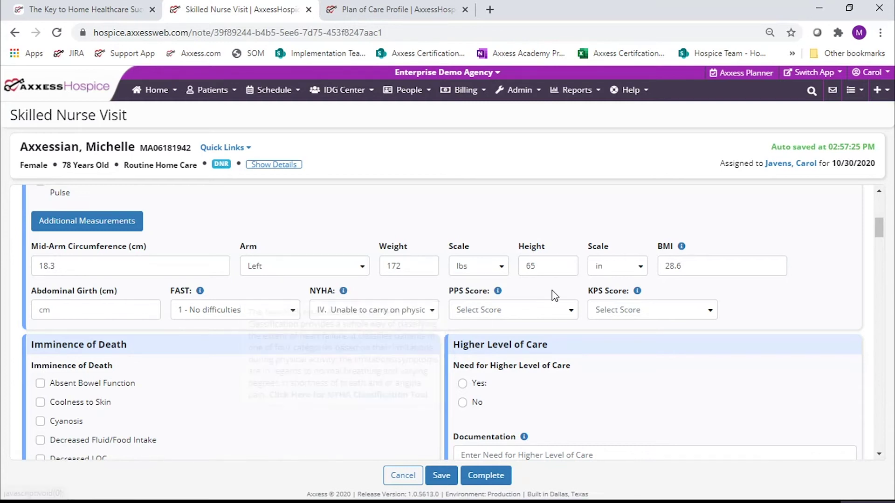
left_click(573, 314)
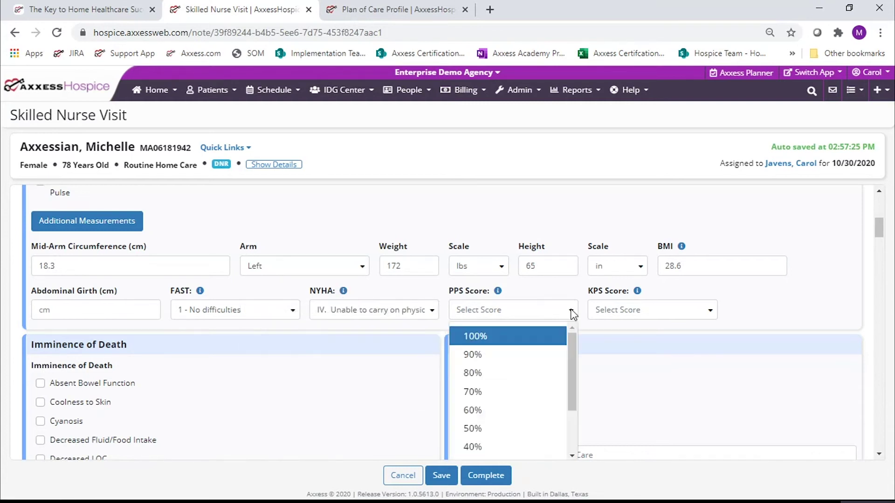
left_click(491, 428)
left_click(710, 317)
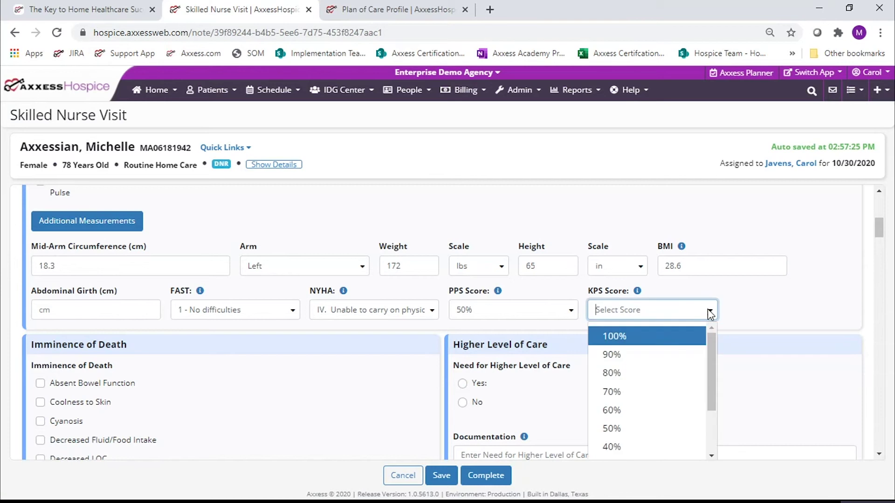
left_click(622, 427)
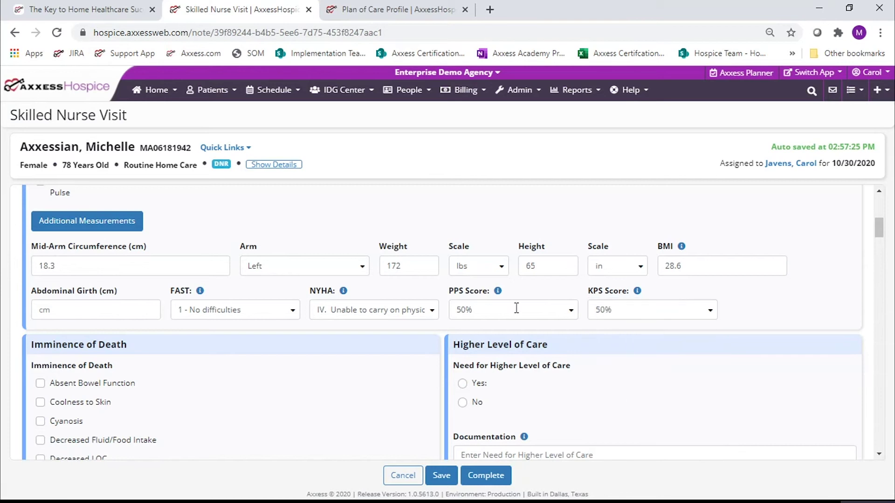
left_click(498, 292)
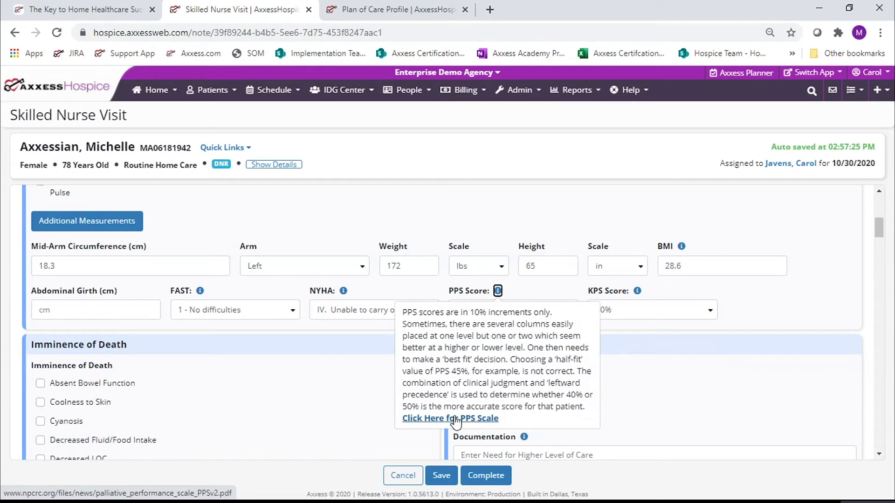
left_click(811, 280)
- Mark Increased Fatigue as a sign in the Imminence of Death section
left_click_drag(880, 237, 880, 248)
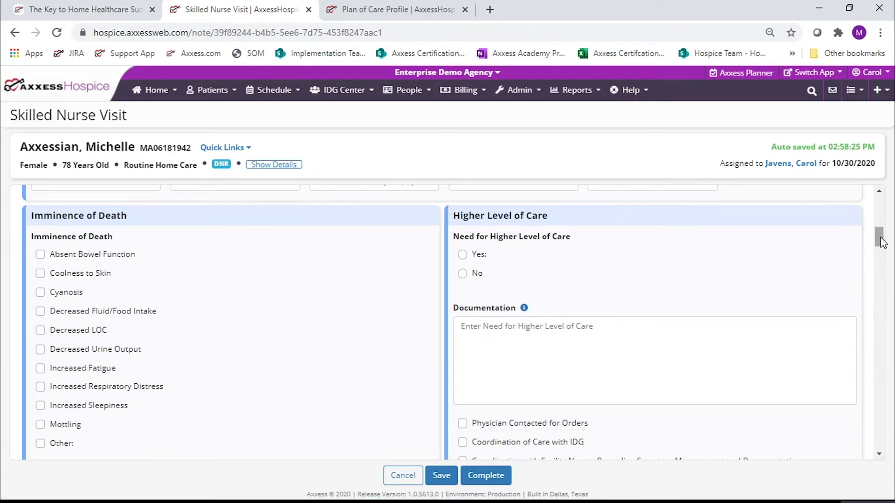
left_click_drag(881, 242, 881, 243)
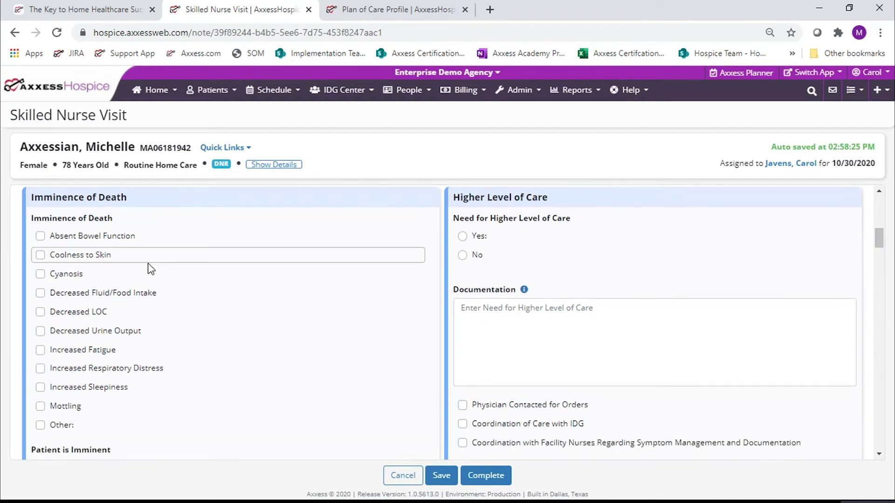
left_click(111, 352)
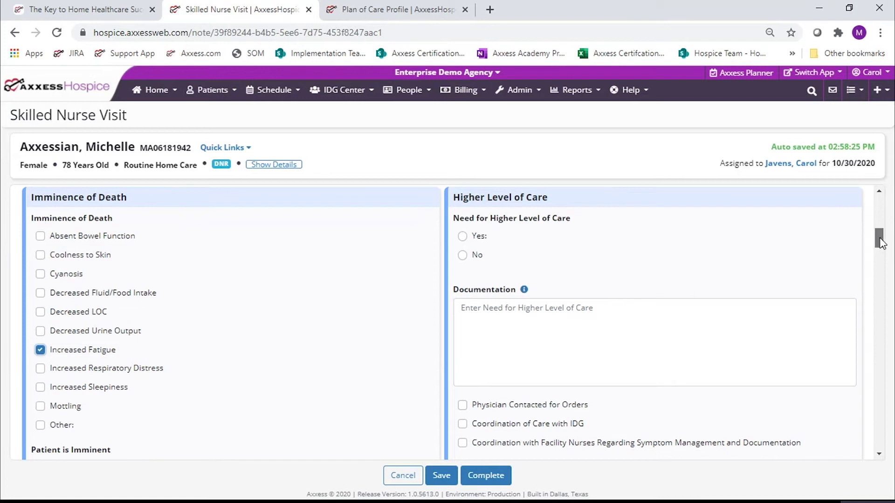
left_click_drag(879, 238, 885, 254)
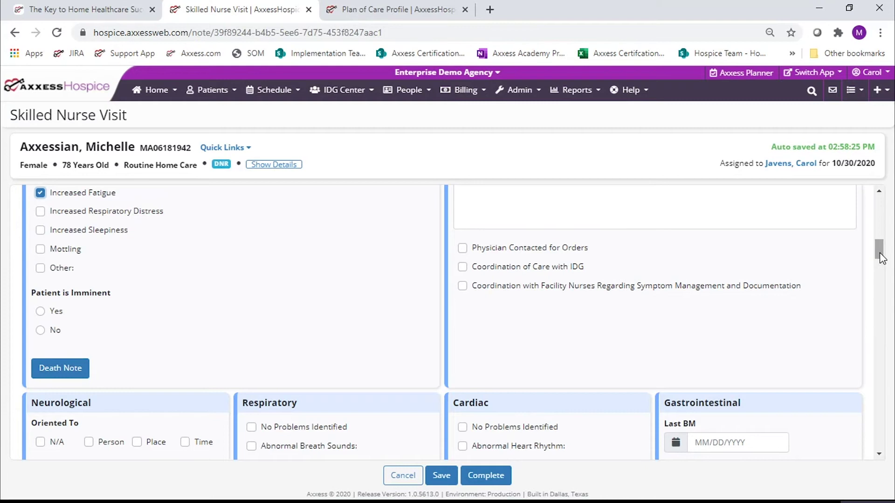
- Try marking the need for a higher level of care as Yes, with General Inpatient Care for an Other symptom
left_click_drag(881, 258, 881, 247)
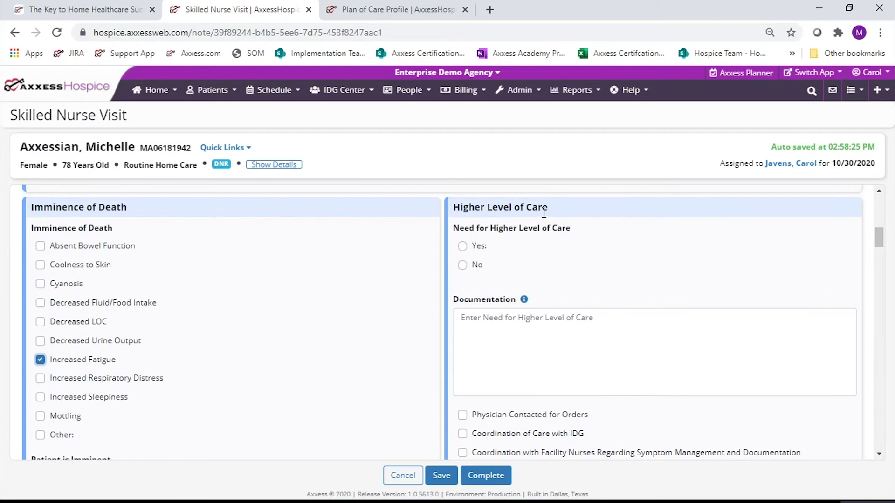
left_click(463, 250)
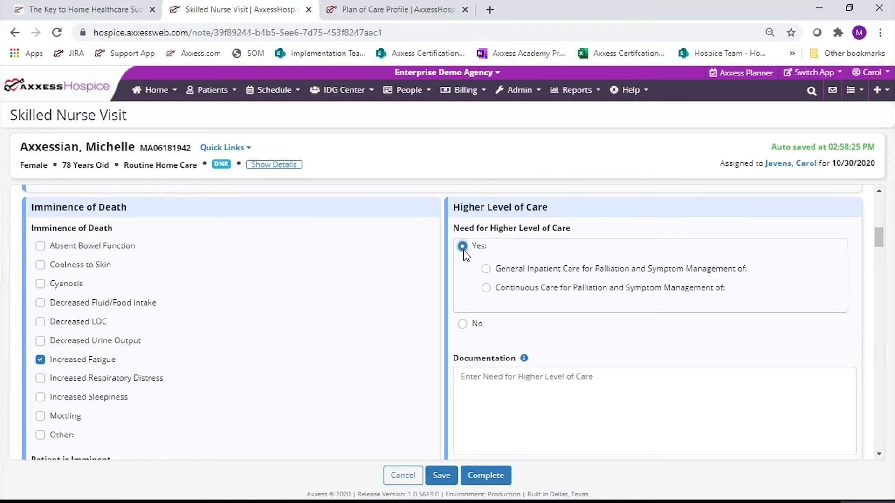
left_click(486, 269)
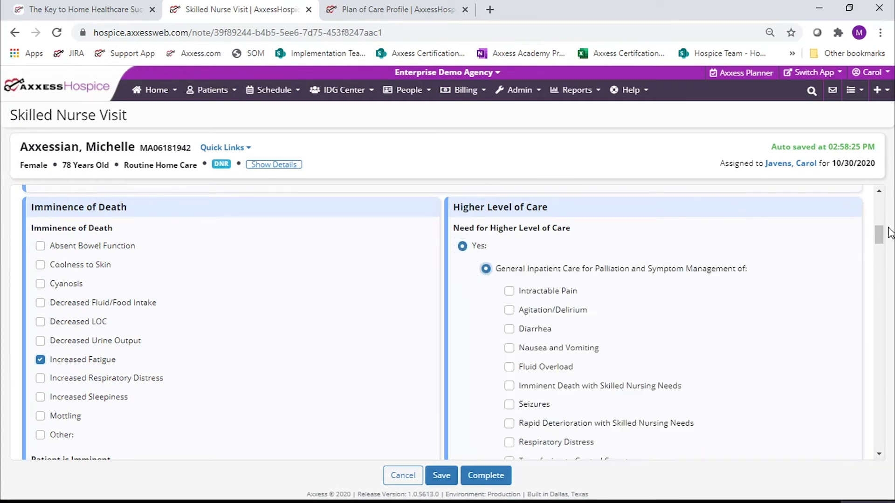
left_click_drag(880, 237, 880, 246)
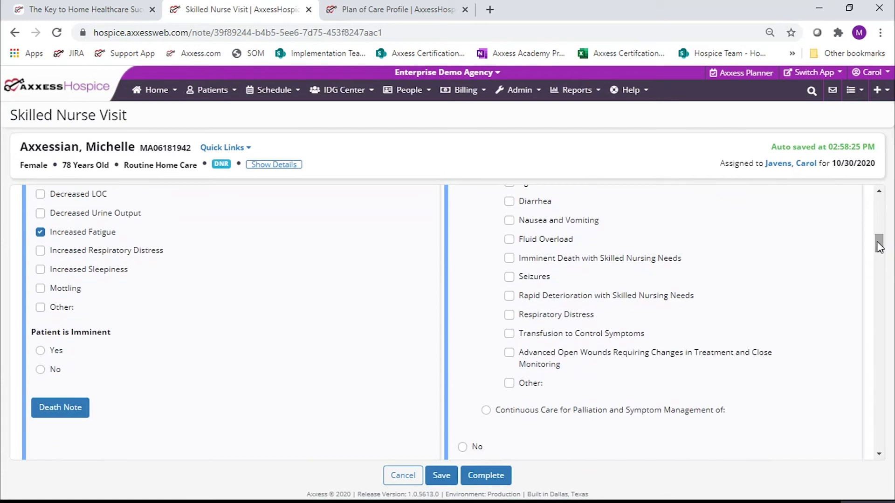
left_click(509, 385)
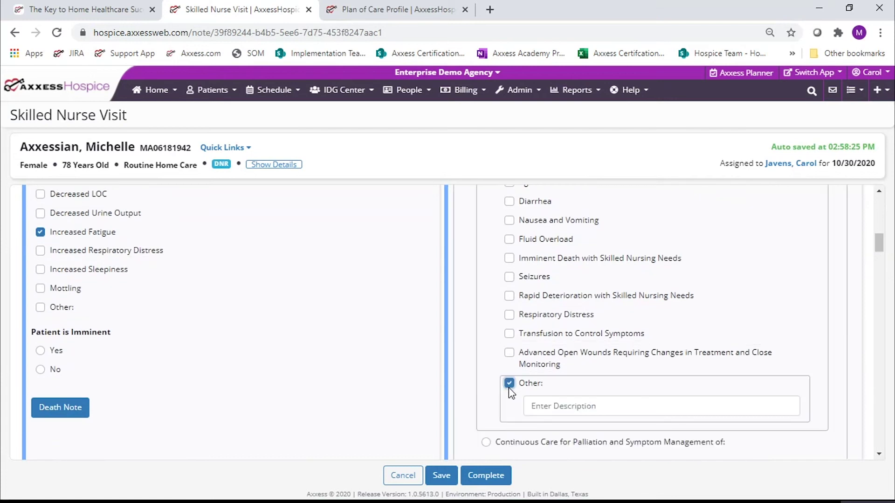
left_click_drag(879, 253, 879, 260)
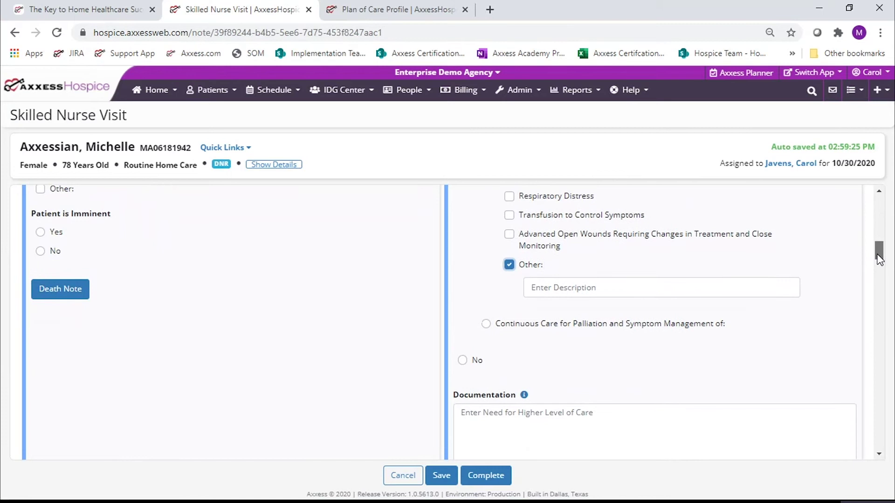
- Try Continuous Care for Palliation and Symptom Management instead, and clear the Yes answer for higher level of care
left_click(711, 328)
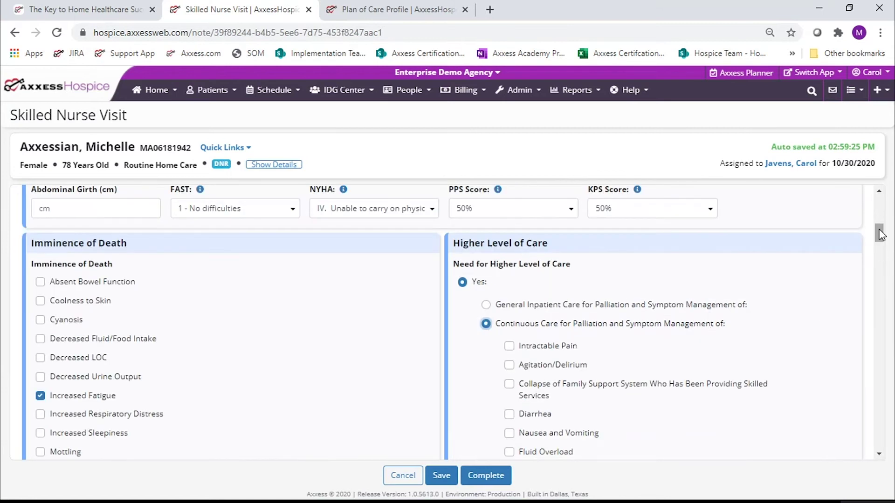
left_click_drag(880, 236, 880, 237)
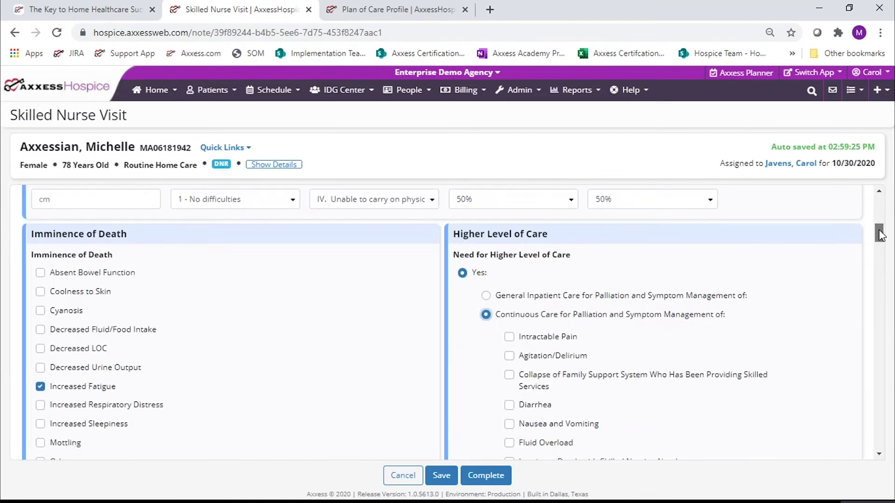
left_click(463, 273)
- View the guidance on documenting the need for a higher level of care
mouse_move(885, 248)
left_mouse_down()
mouse_move(884, 262)
mouse_move(881, 256)
left_mouse_up()
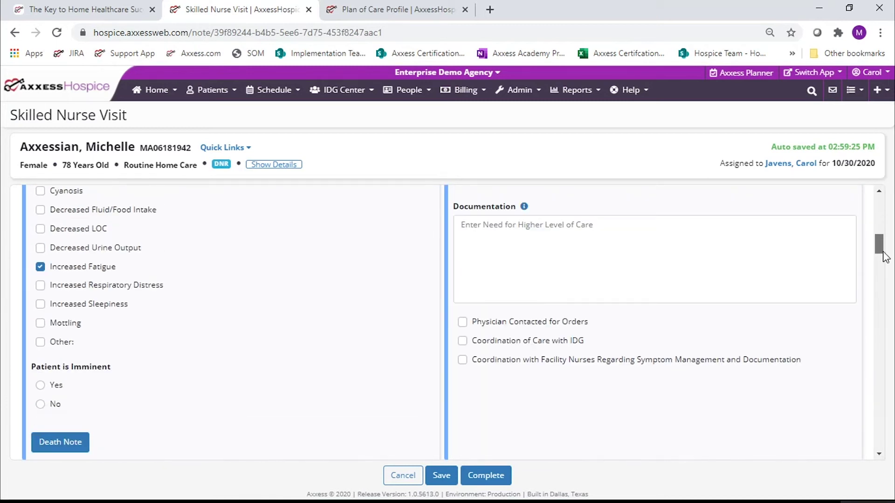
left_click(524, 208)
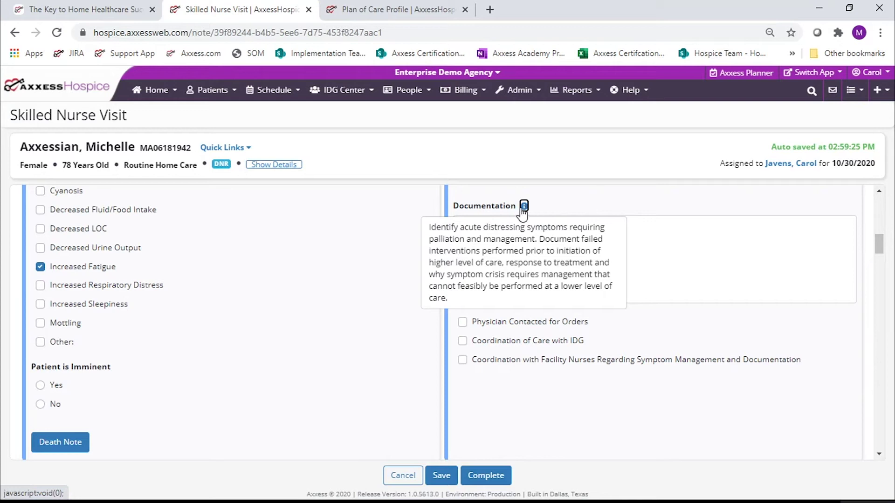
- Record the neurological assessment as oriented to person, place and time, 6-8 hours of sleep per day, and No Problems Identified
left_click_drag(880, 243, 881, 267)
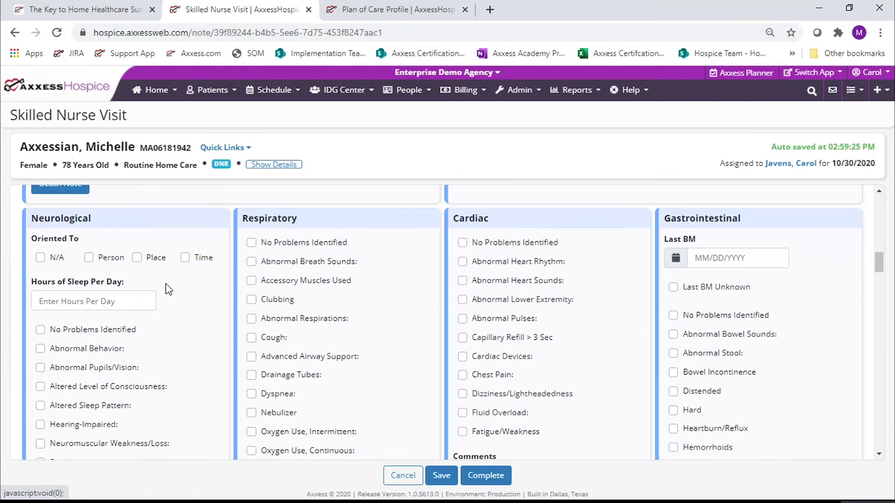
left_click(88, 259)
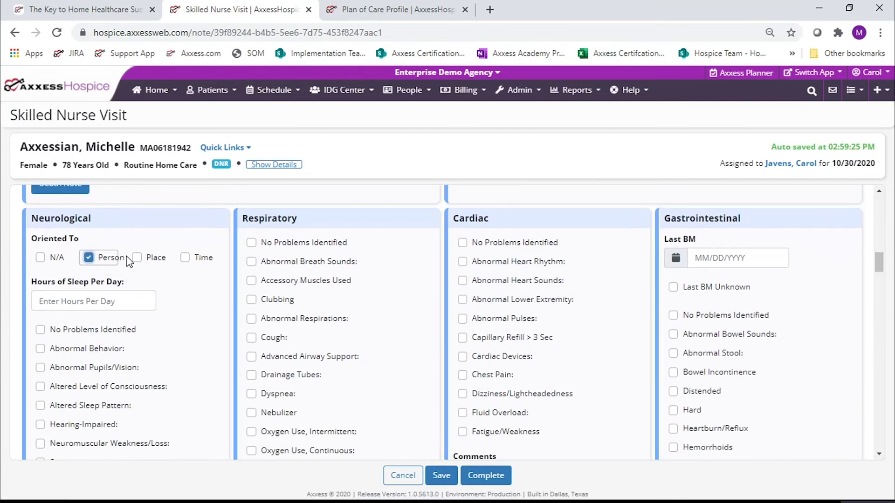
left_click(137, 258)
left_click(185, 257)
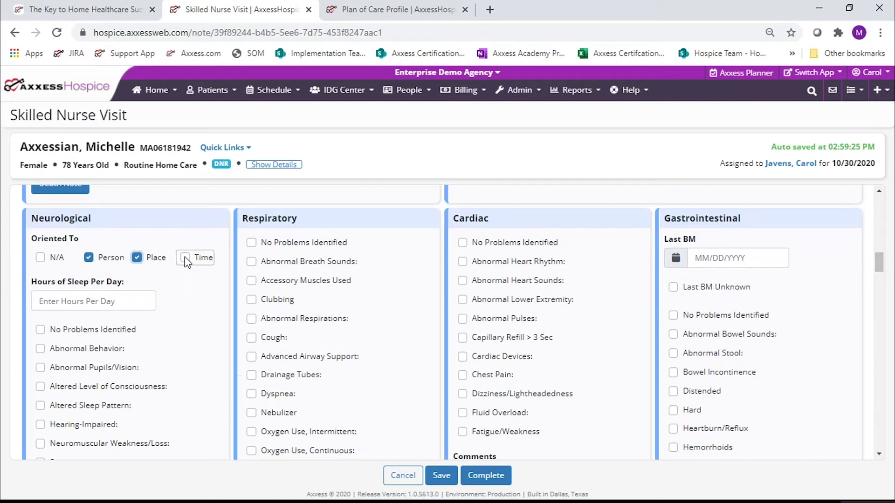
left_click(73, 302)
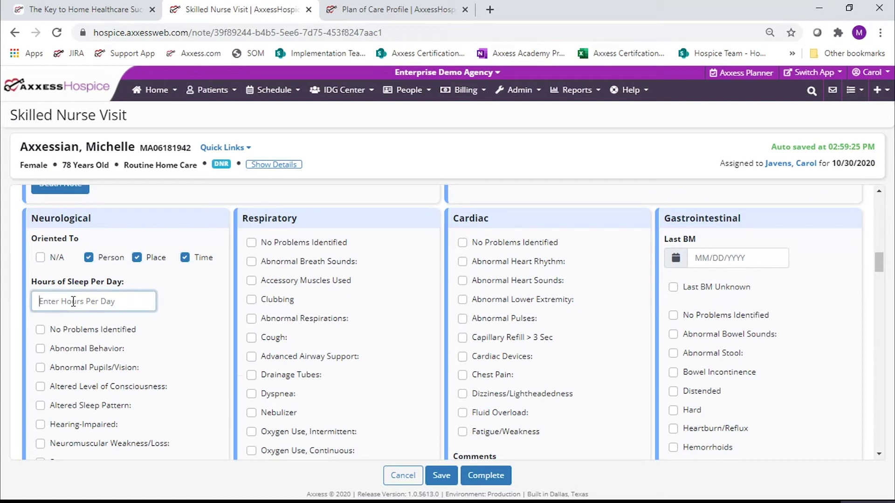
type("6-8")
left_click(40, 330)
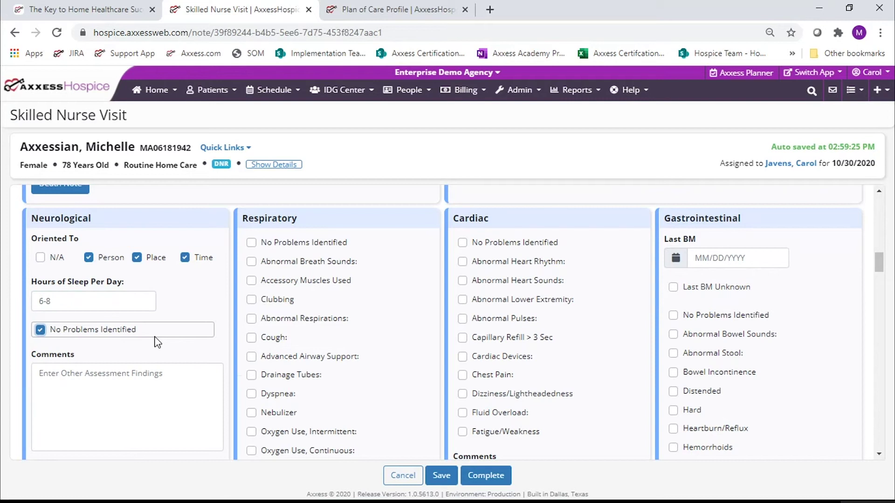
- Try Abnormal Heart Rhythm under Cardiac and No Problems Identified under Gastrointestinal, clearing each option again
left_click(462, 263)
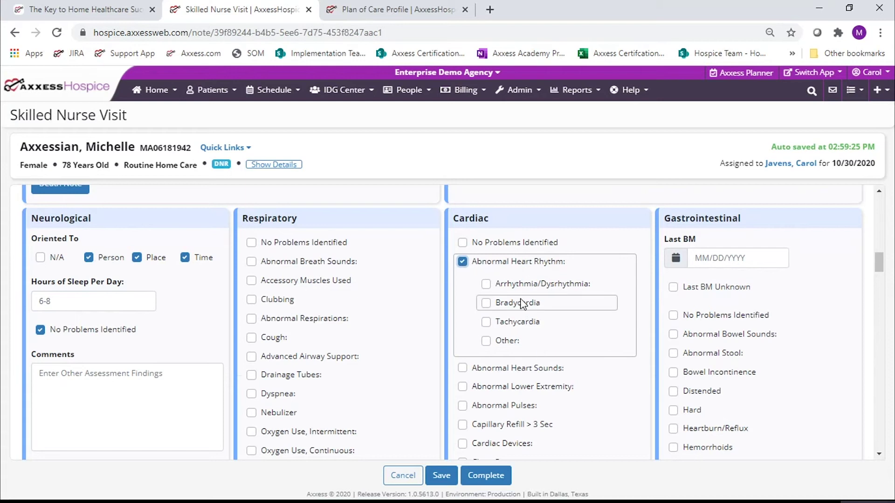
left_click(462, 262)
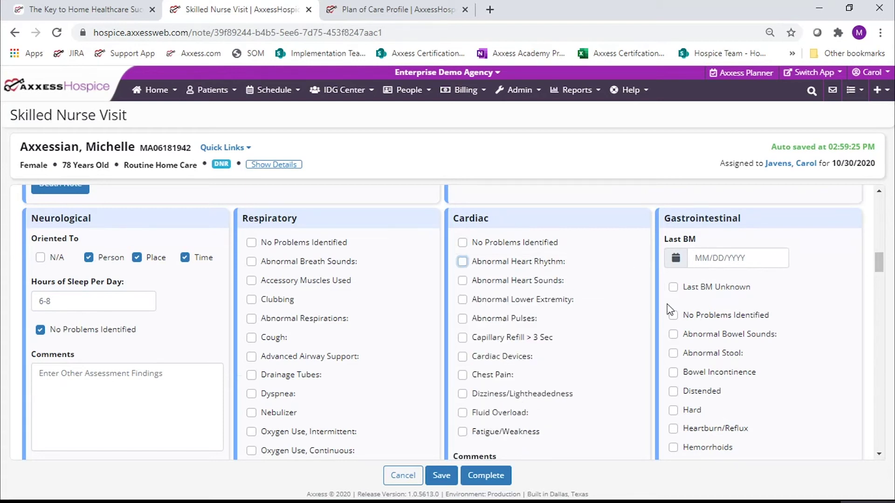
left_click(674, 317)
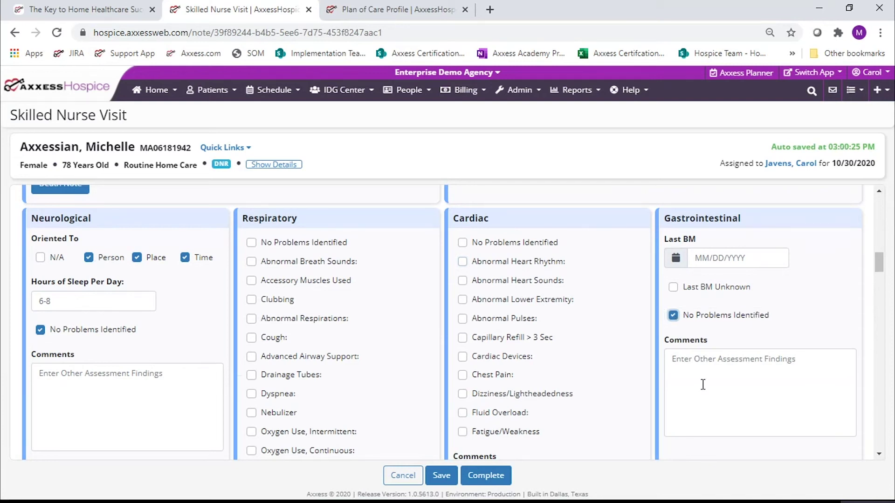
left_click(673, 315)
- Open the Wound Worksheet and add two blank wound entries to the Wound Documentation section
left_click_drag(881, 266, 881, 314)
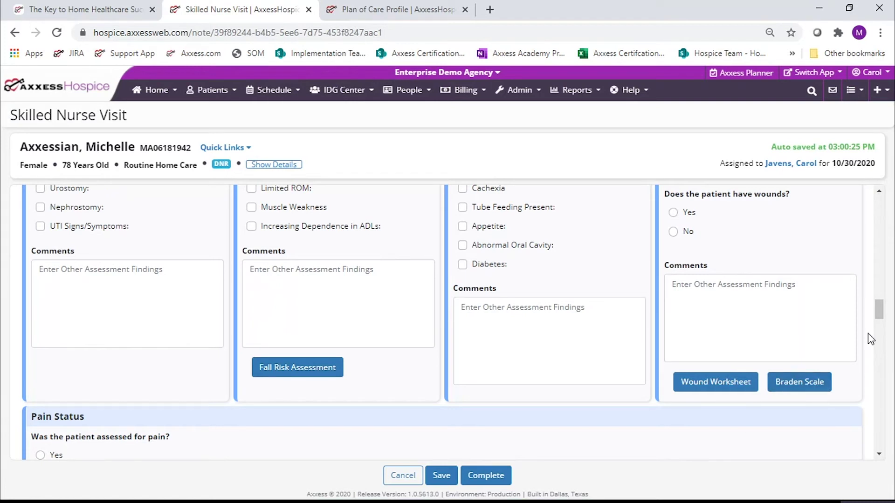
left_click(717, 388)
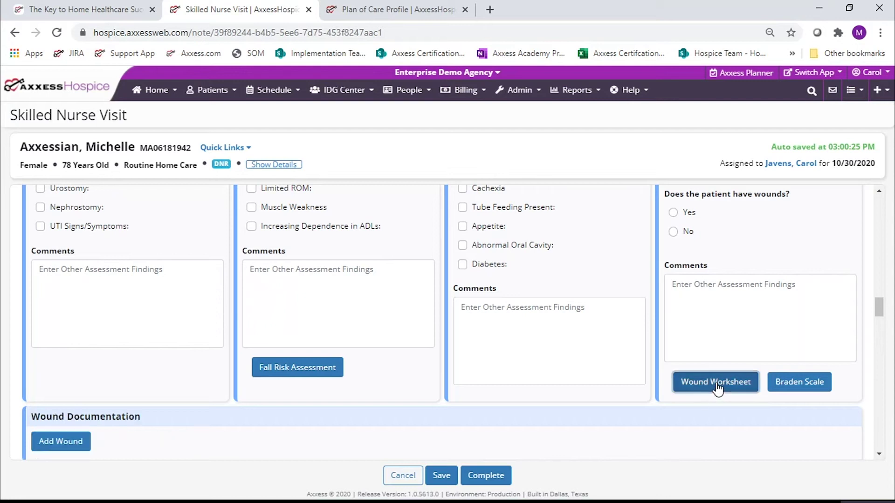
left_click_drag(881, 312, 880, 323)
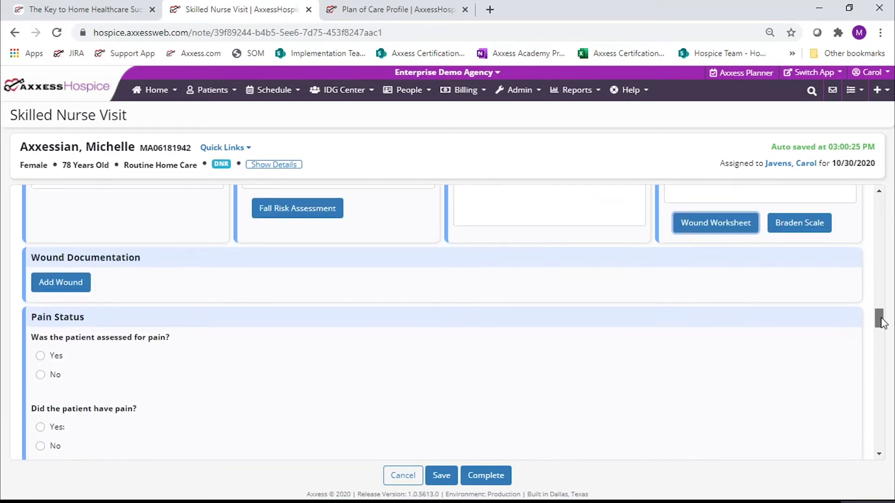
left_click(70, 283)
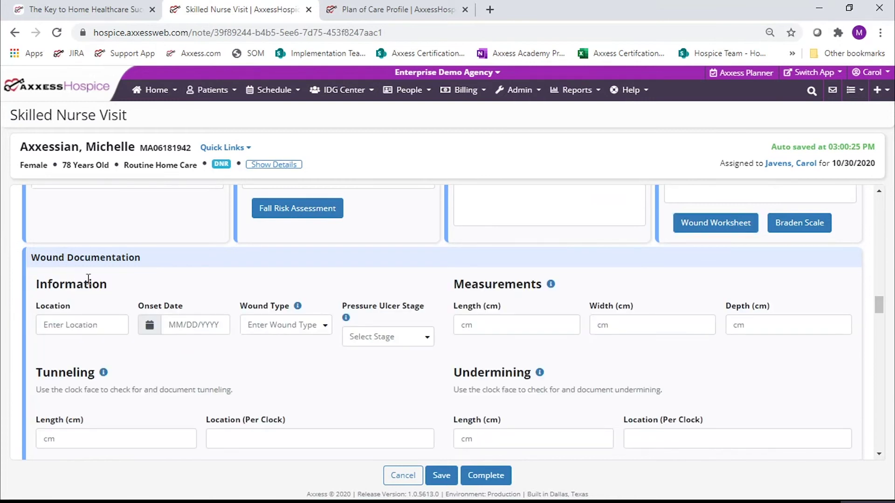
left_click(810, 326)
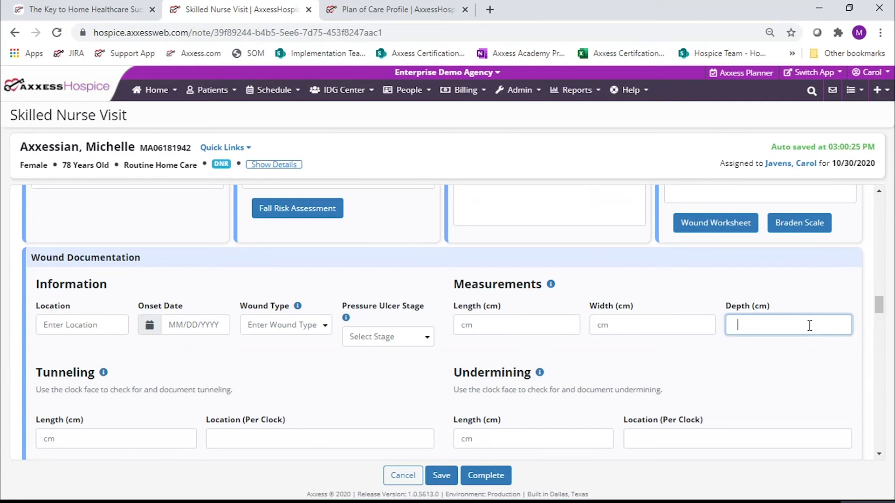
left_click_drag(881, 307, 885, 334)
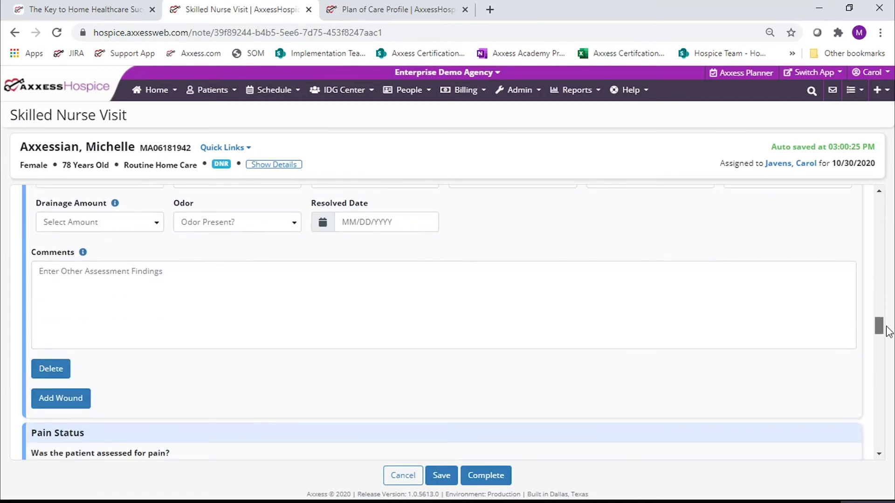
left_click(79, 399)
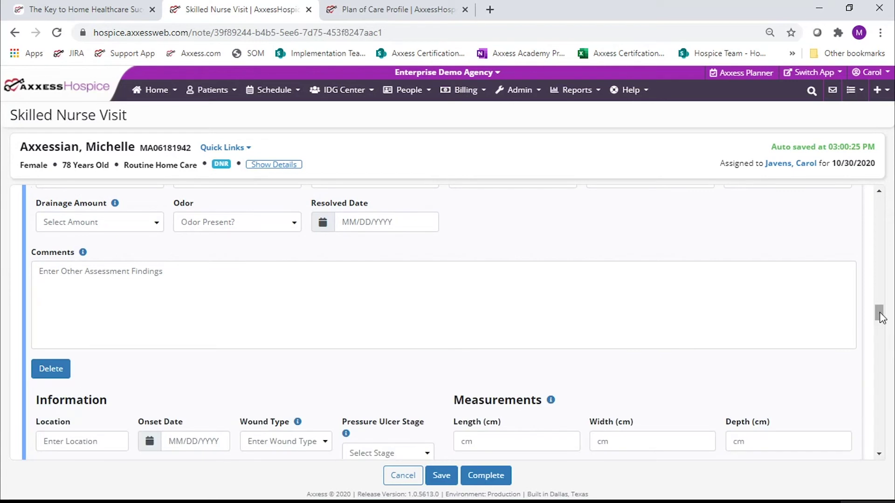
- Delete the last of the blank wound entries in the Wound Documentation section
left_click_drag(879, 313, 879, 336)
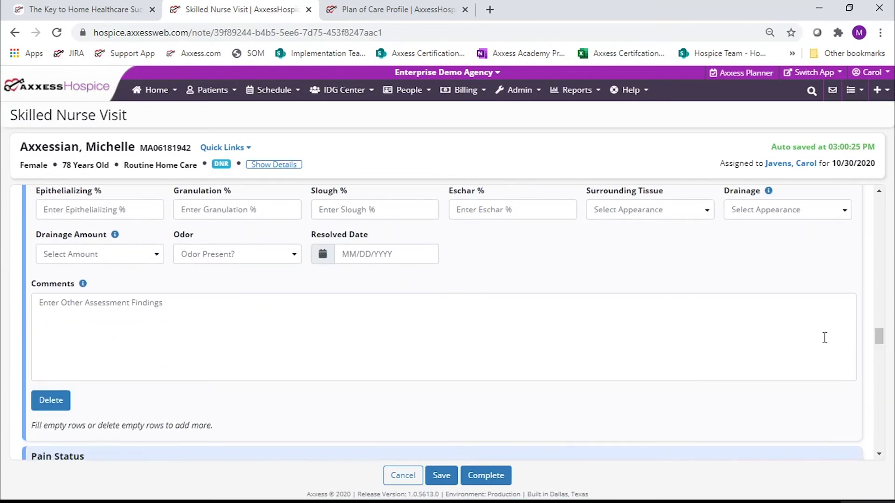
left_click(51, 402)
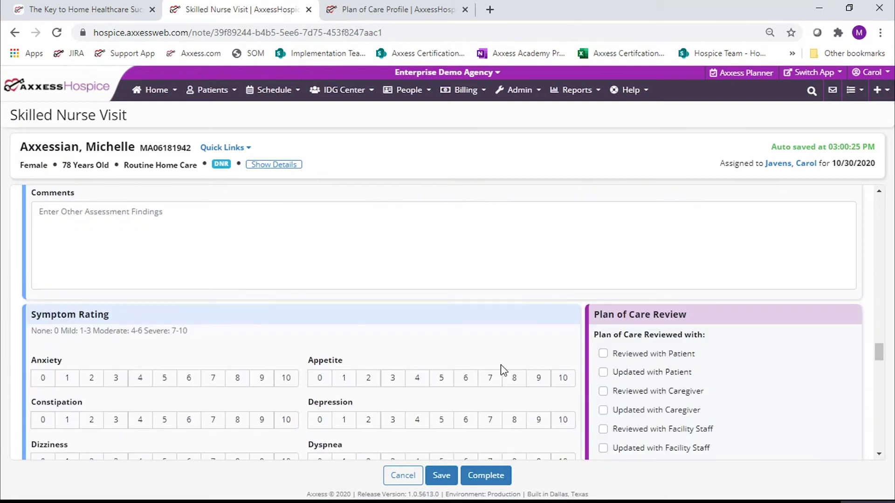
left_click_drag(881, 348, 881, 328)
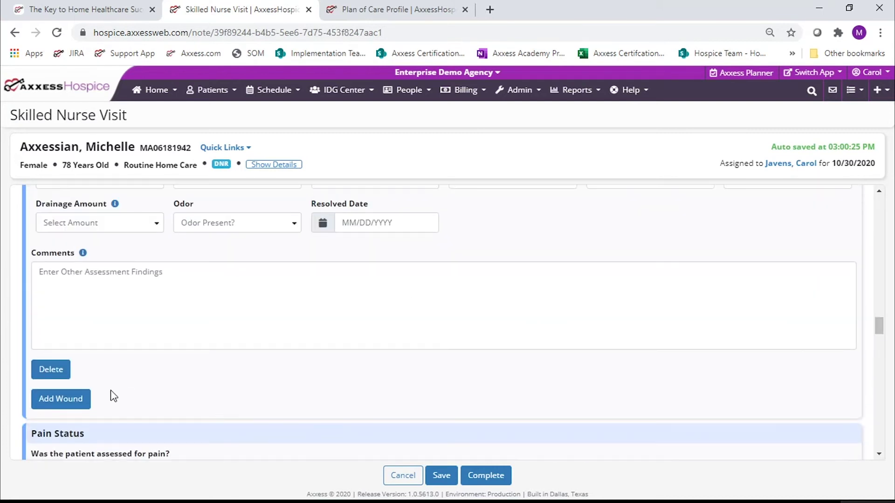
- View the Drainage Amount guidance and delete the remaining blank wound entry from Wound Documentation
left_click(115, 204)
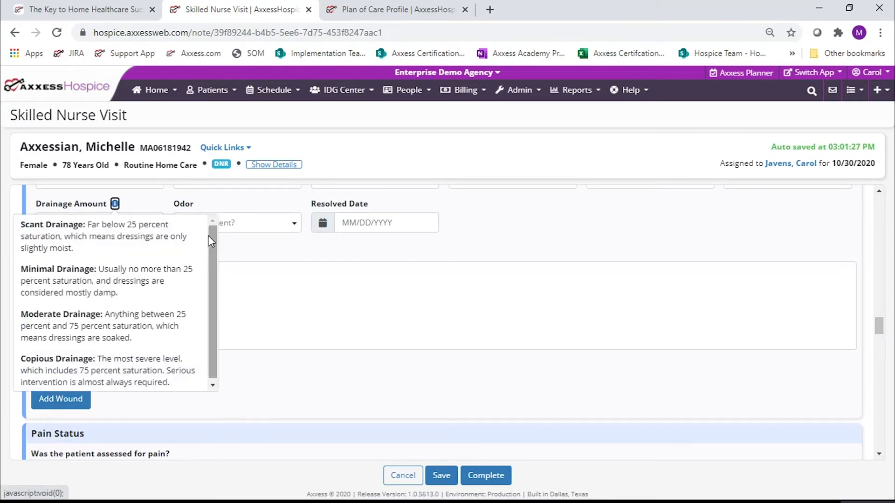
mouse_move(211, 238)
left_mouse_down()
mouse_move(212, 246)
mouse_move(212, 231)
left_mouse_up()
left_click(115, 204)
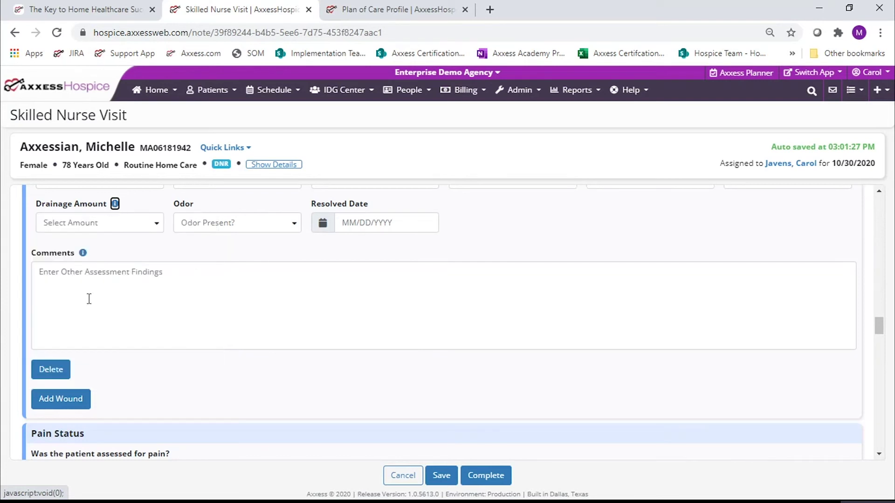
left_click(62, 368)
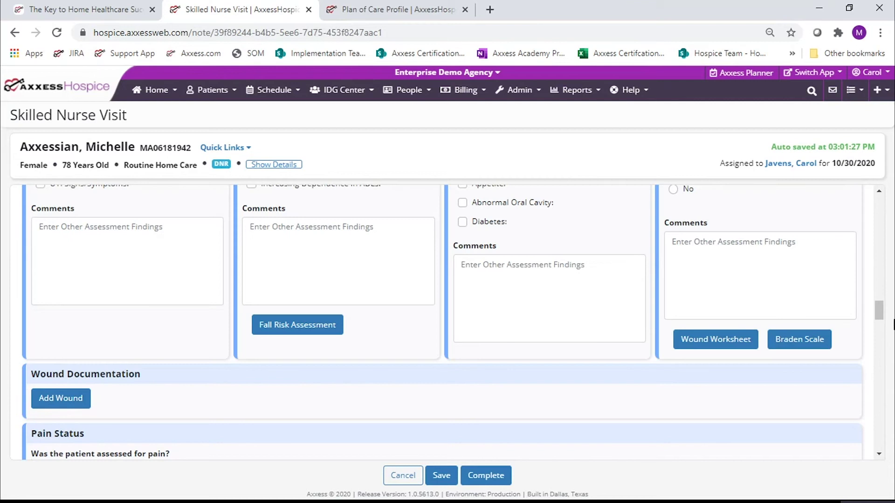
left_click(726, 345)
- Review the Yes and Unable to Communicate pain options, including Wong-Baker and PAINAD, and answer No to whether the patient had pain
left_click_drag(879, 317, 880, 335)
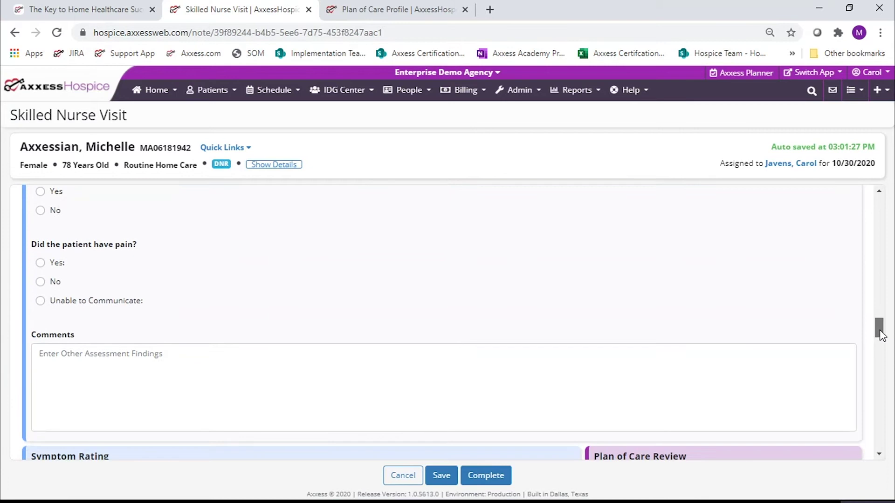
left_click(40, 263)
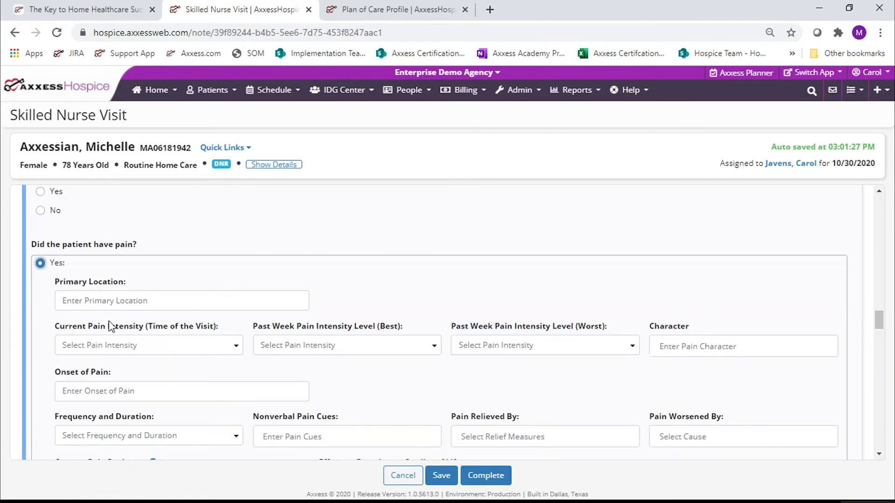
left_click(40, 264)
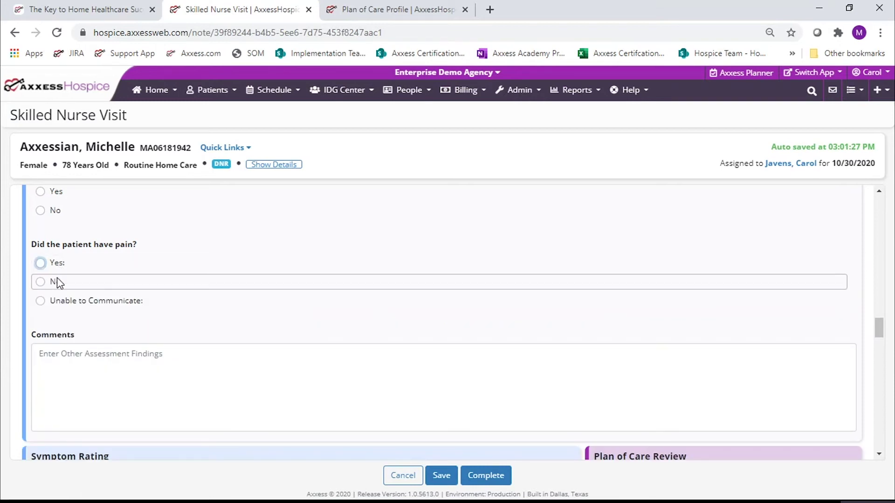
left_click(40, 301)
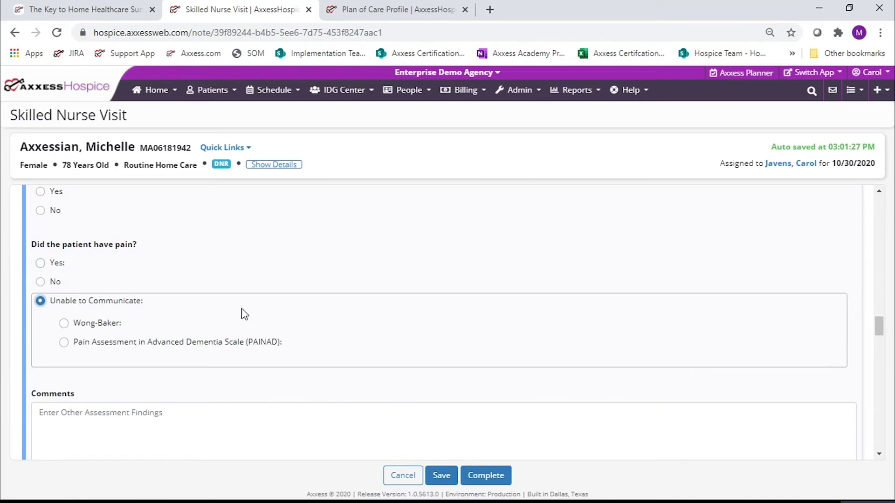
left_click(111, 332)
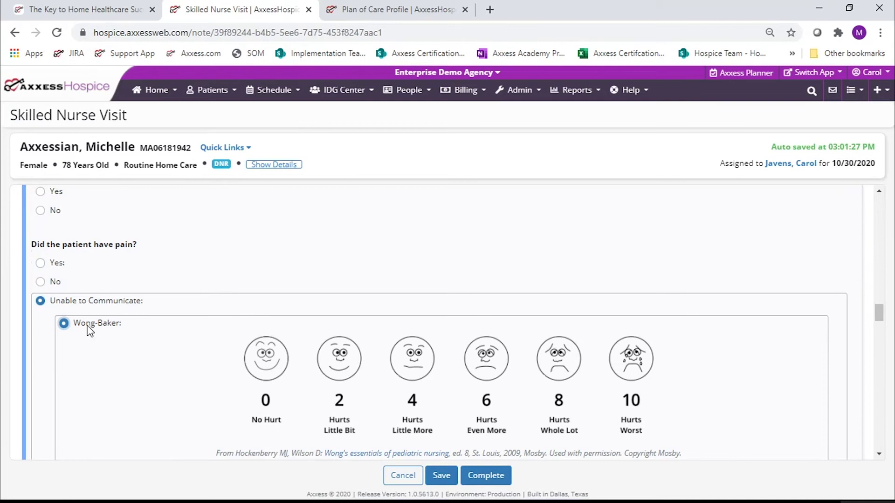
left_click(90, 331)
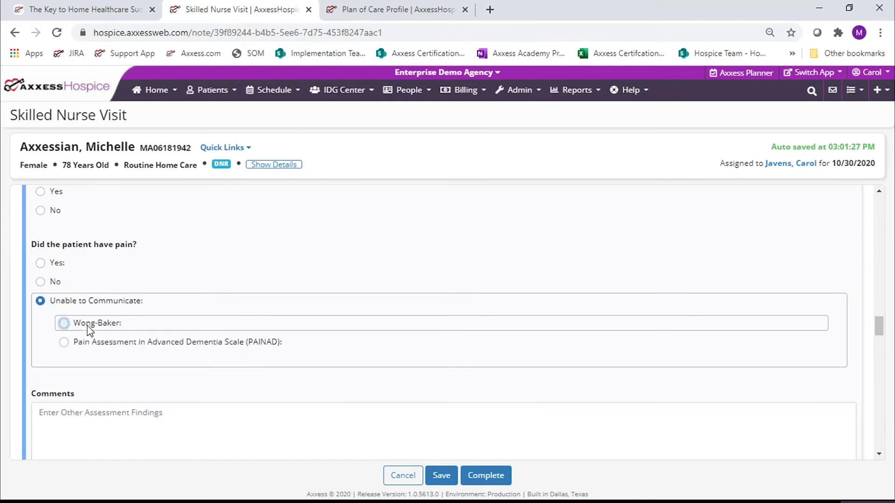
left_click(65, 344)
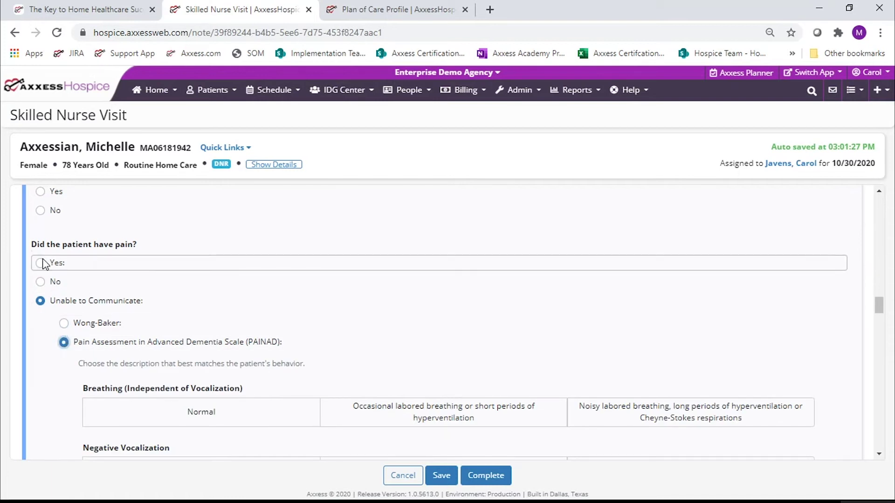
left_click(41, 282)
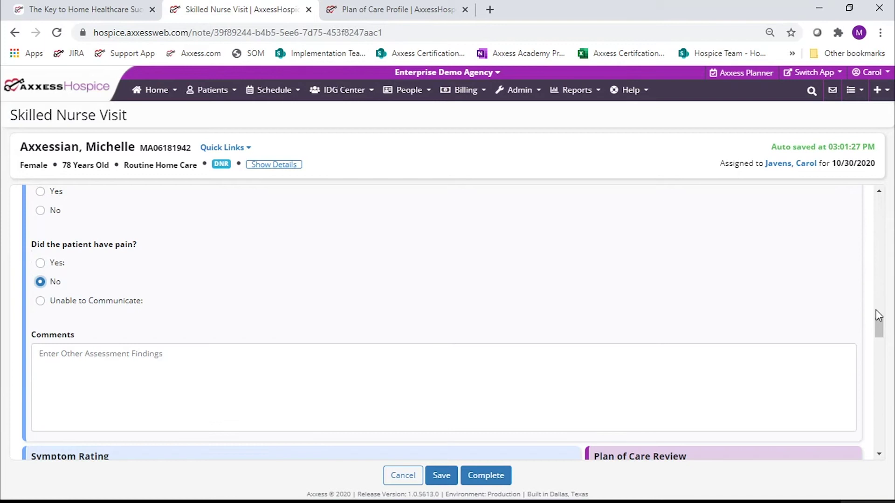
- Rate Anxiety as 2 and Constipation, Dizziness, Nausea and Vomiting as 0 in the Symptom Rating section
left_click_drag(881, 328, 883, 349)
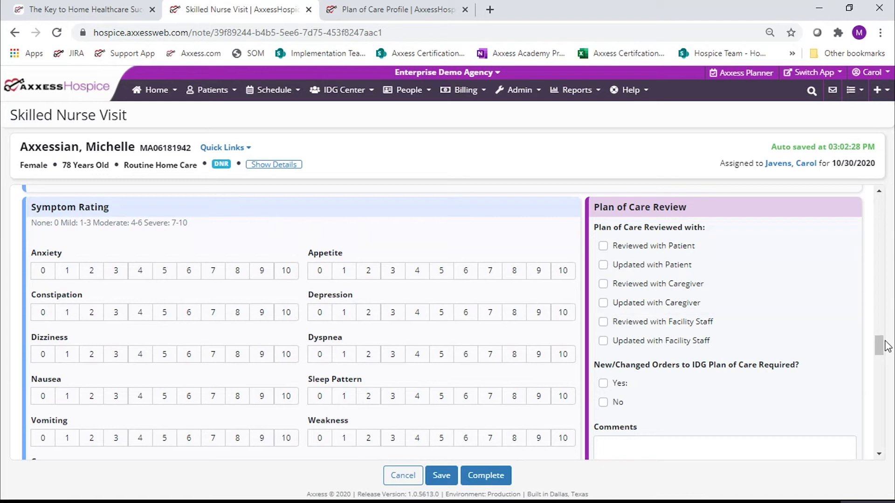
left_click_drag(886, 346, 881, 349)
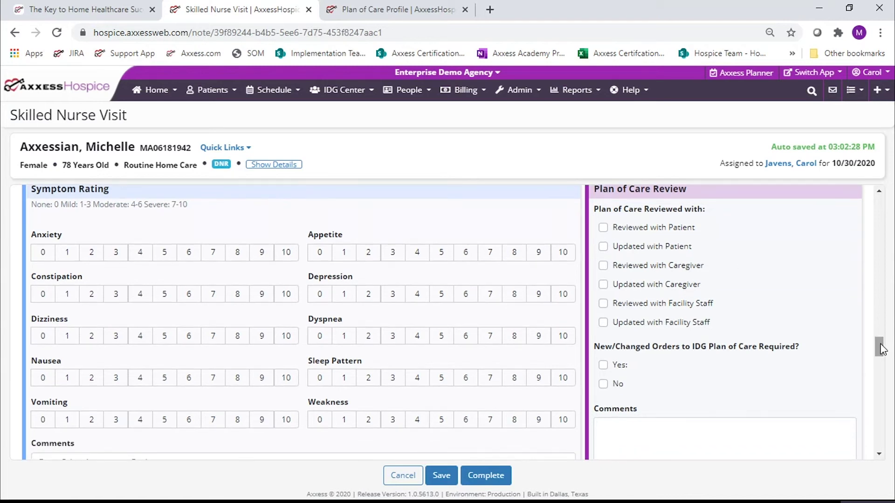
left_click(46, 257)
left_click(90, 256)
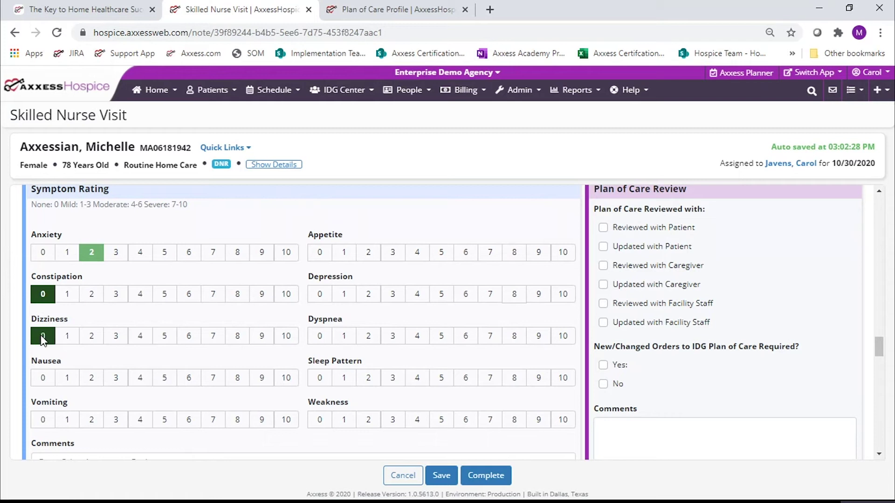
left_click(44, 379)
left_click(43, 421)
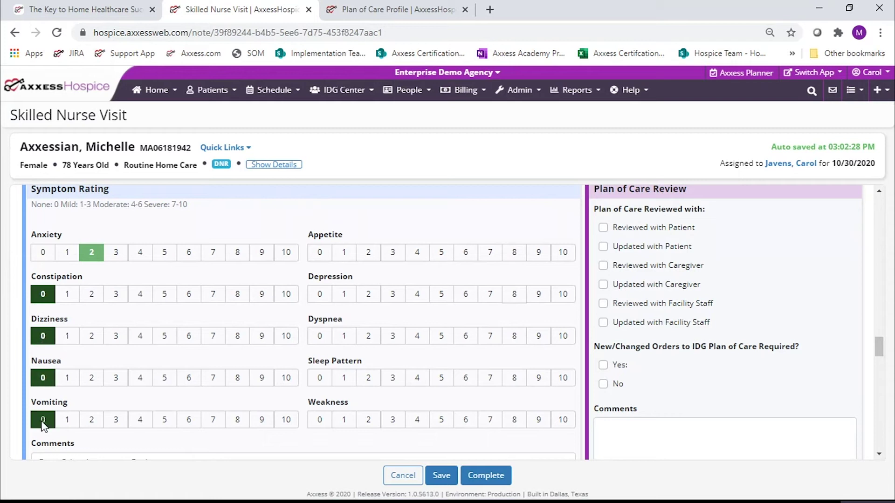
- Try Appetite ratings of 3 and 8 and Depression ratings of 8 and 9
left_click(393, 254)
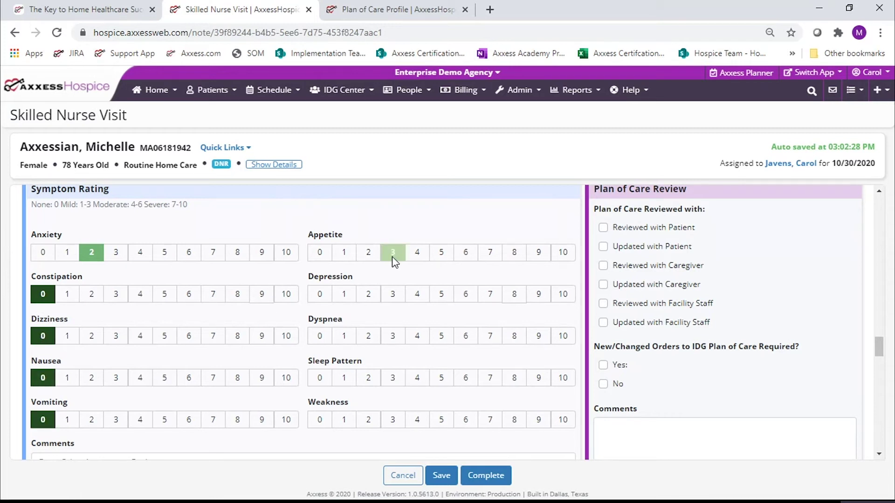
left_click(514, 252)
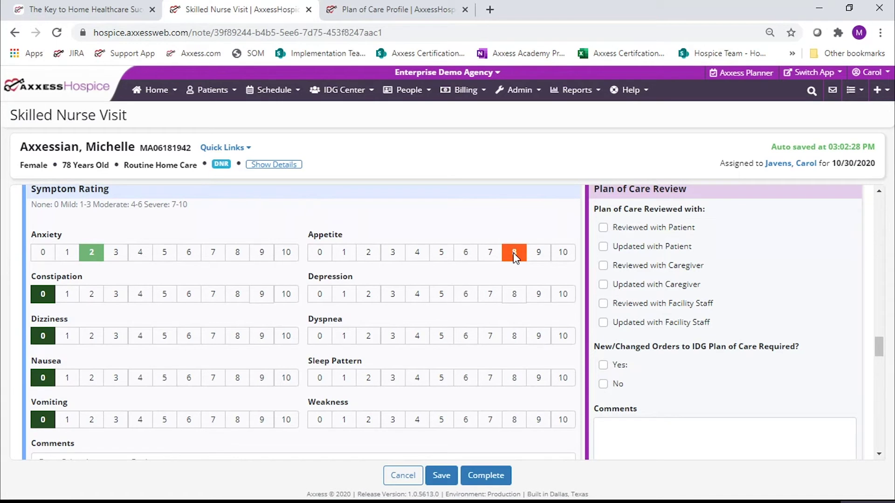
left_click(514, 290)
left_click(539, 295)
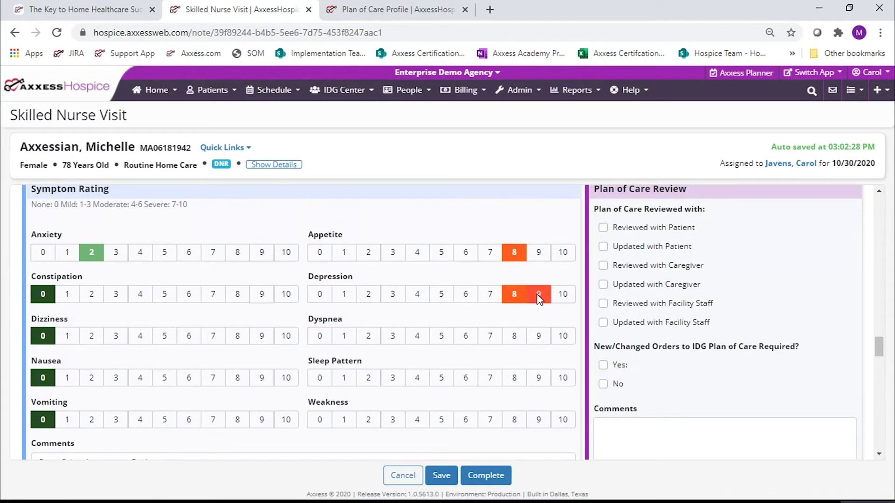
- Rate Dyspnea as 5, Appetite as 1, and Depression, Sleep Pattern and Weakness as 2
left_click(440, 336)
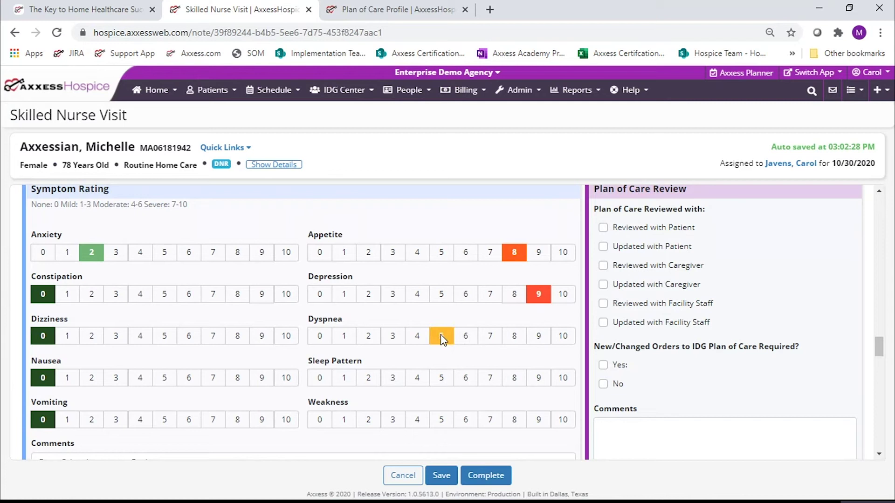
left_click(345, 254)
left_click(368, 295)
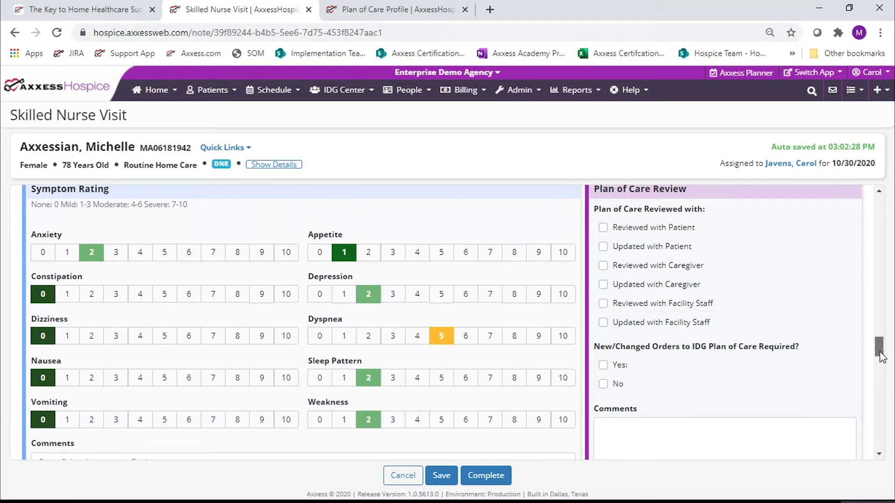
- Mark the plan of care as Reviewed with Patient, view the options for new orders, and answer No to New/Changed Orders Required
left_click_drag(879, 351, 880, 349)
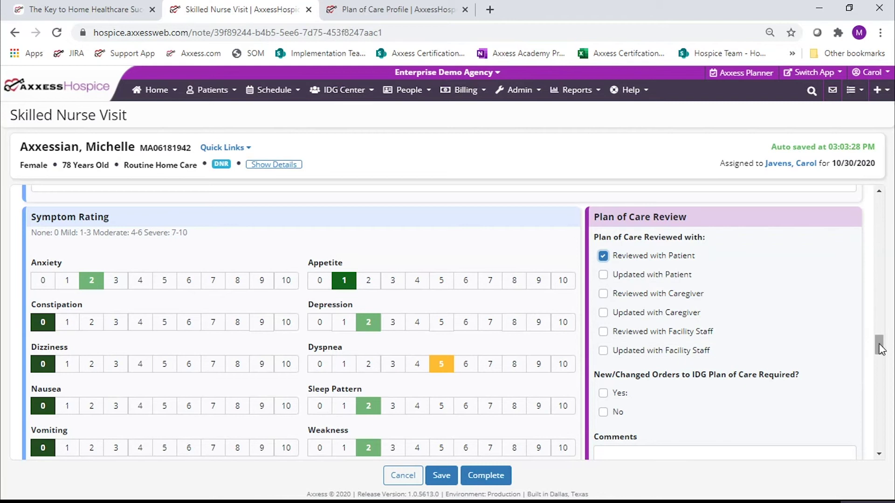
scroll(881, 348, "down", 3)
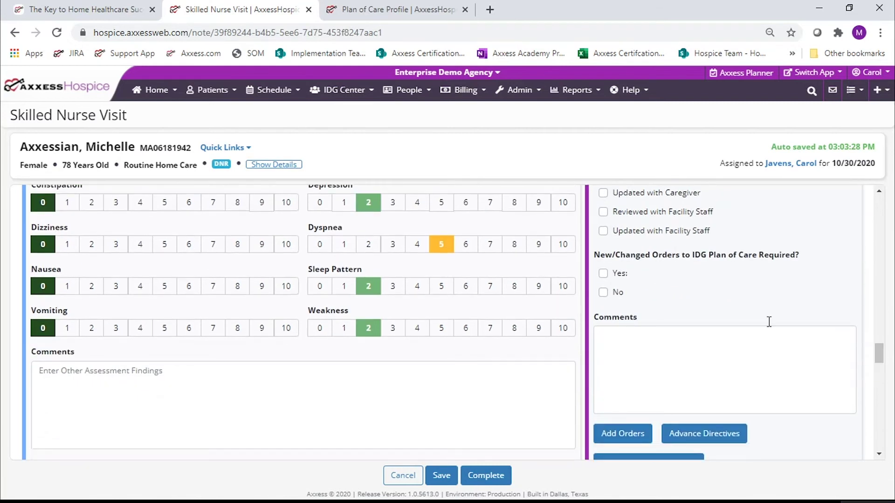
left_click(603, 274)
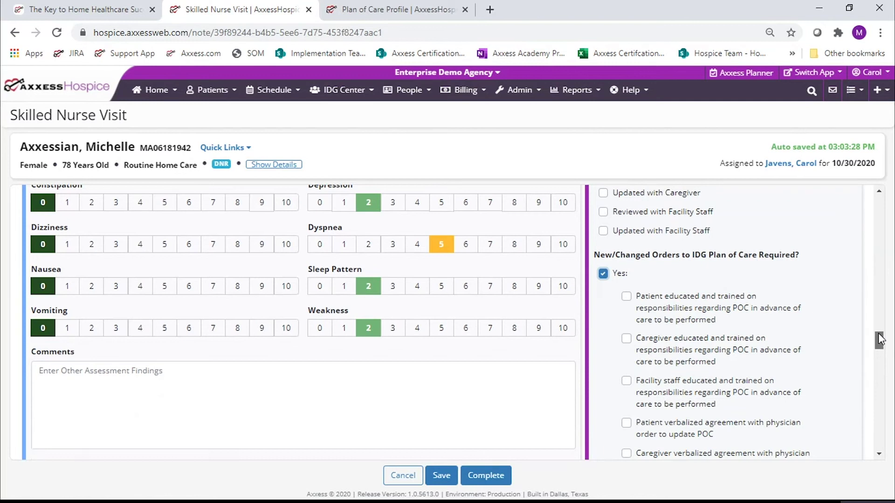
mouse_move(880, 340)
left_mouse_down()
mouse_move(882, 354)
mouse_move(881, 337)
left_mouse_up()
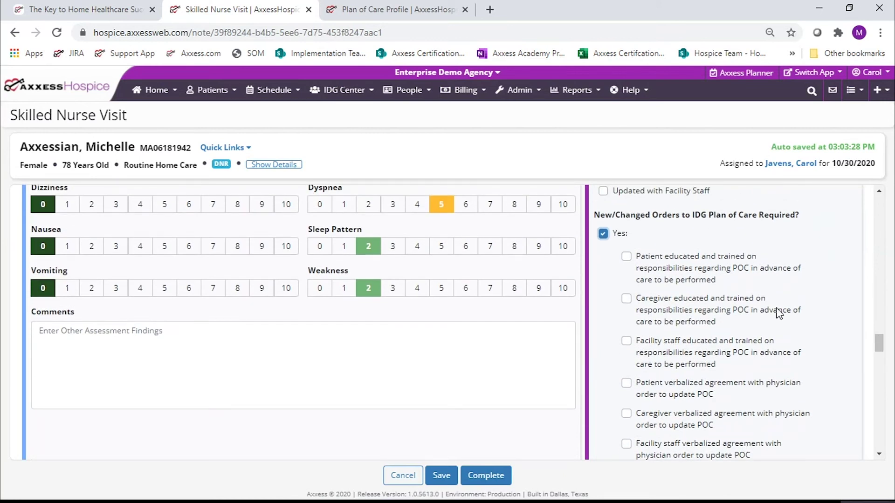
left_click(603, 234)
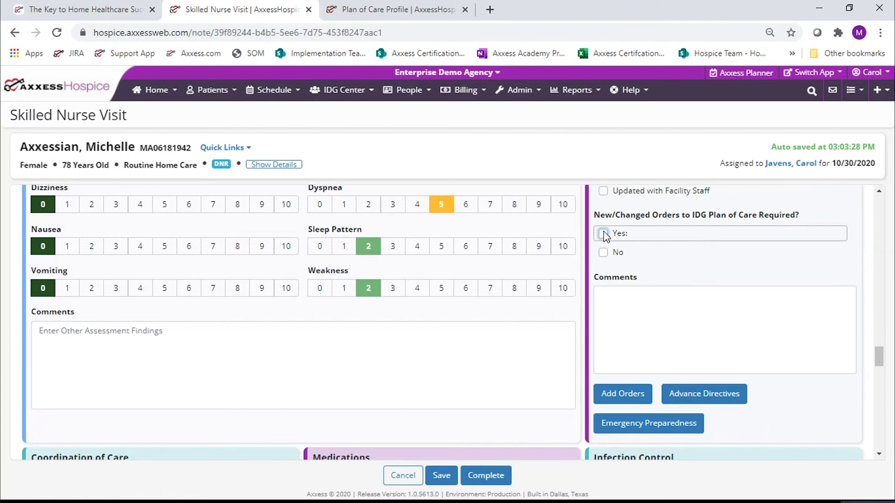
left_click(604, 253)
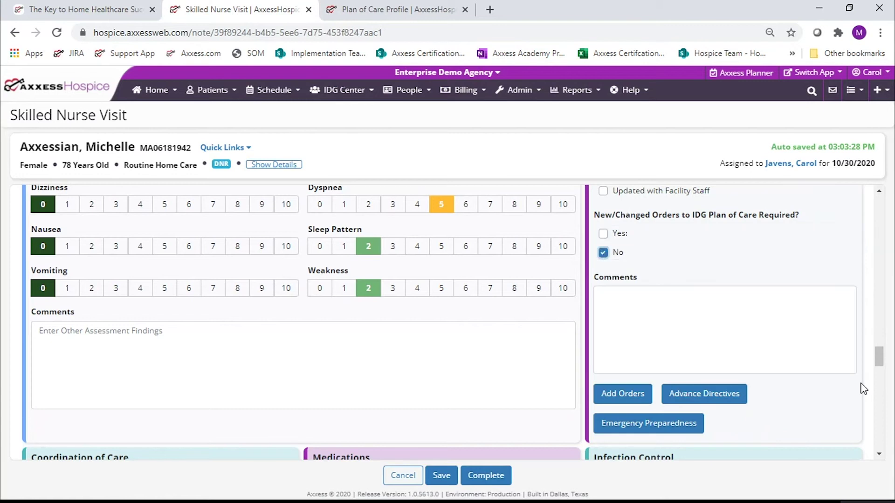
- Select Patient and Caregiver in the Coordination of Care section
left_click_drag(878, 358, 879, 373)
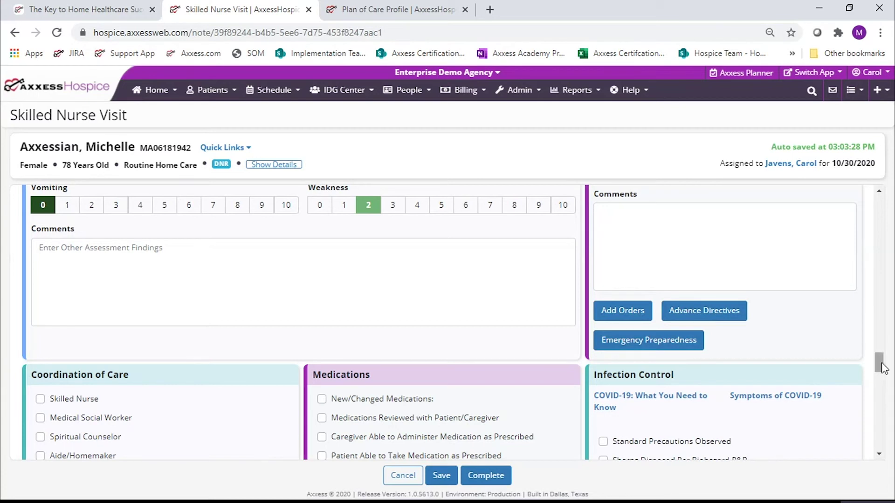
left_click_drag(882, 368, 883, 374)
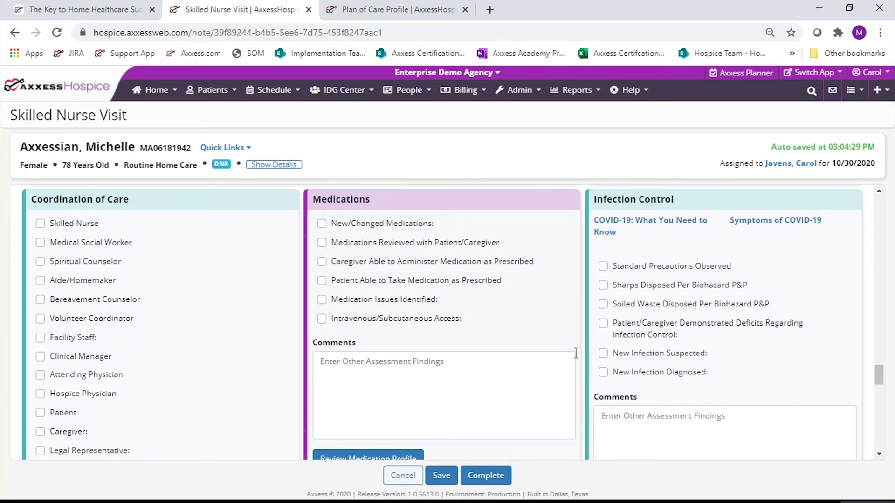
left_click_drag(881, 381, 883, 383)
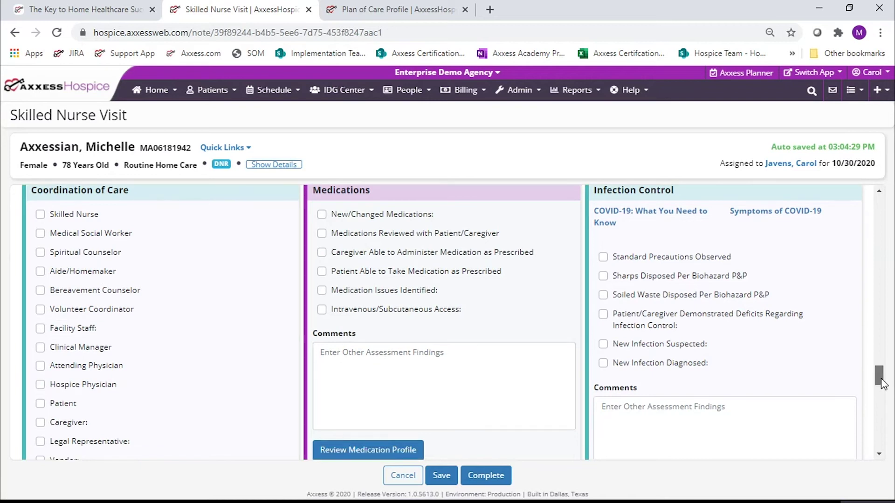
scroll(882, 383, "down", 1)
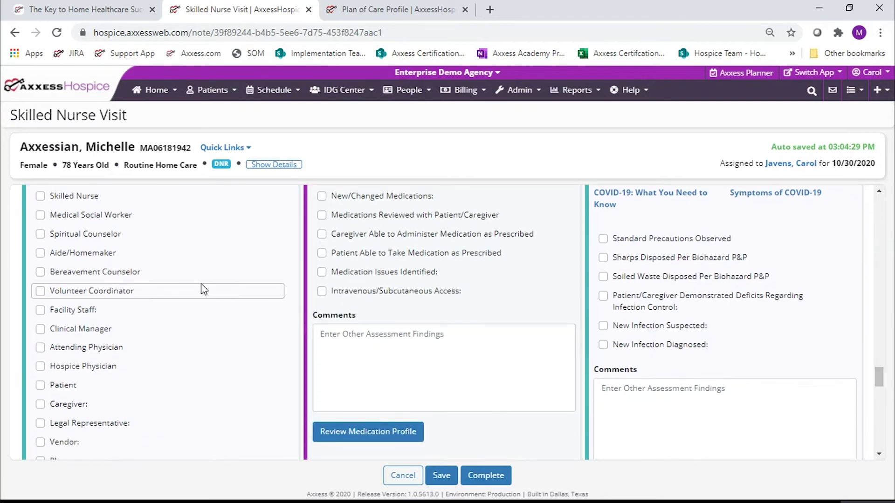
left_click(40, 390)
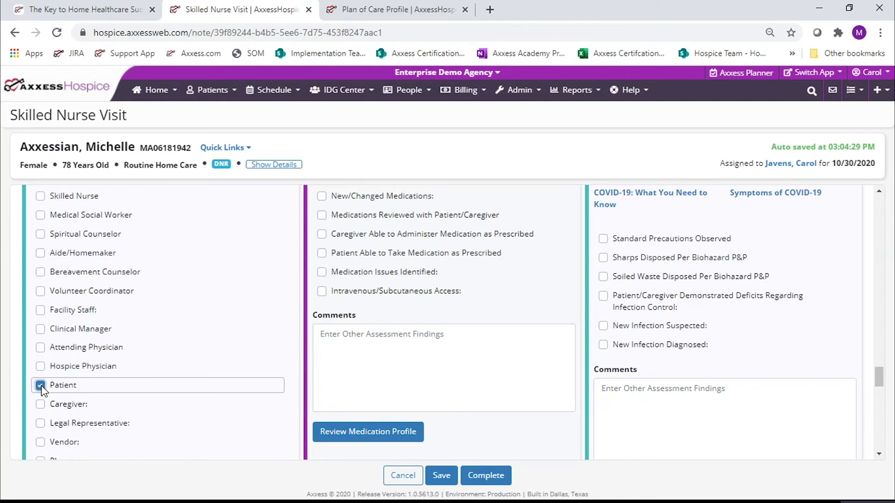
left_click(40, 404)
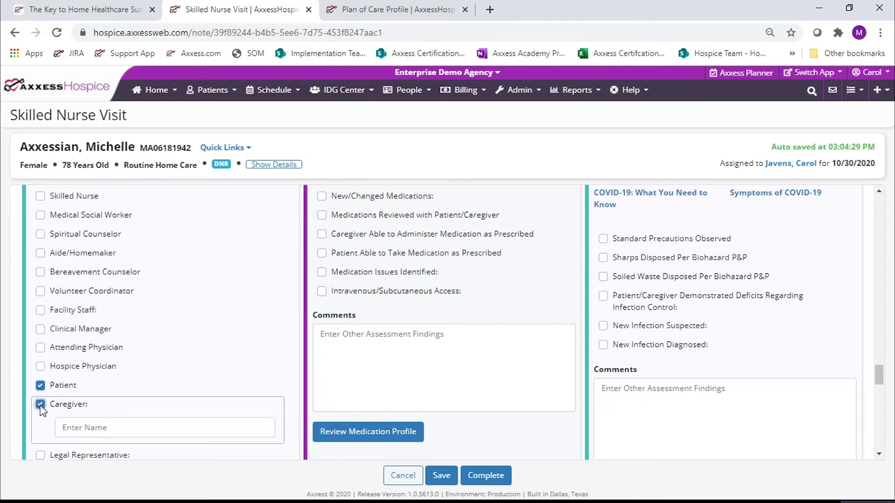
- Select Attending Physician in the Coordination of Care section and look over the rest of that section
left_click(41, 349)
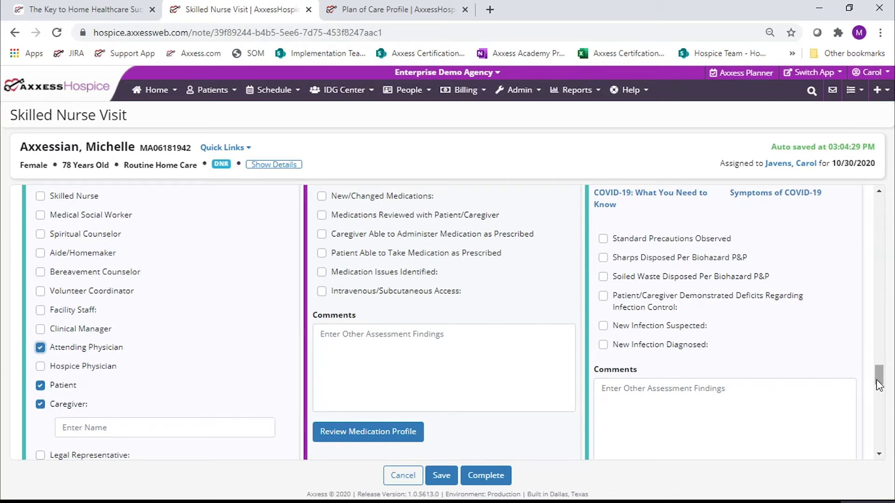
left_click_drag(877, 380, 877, 391)
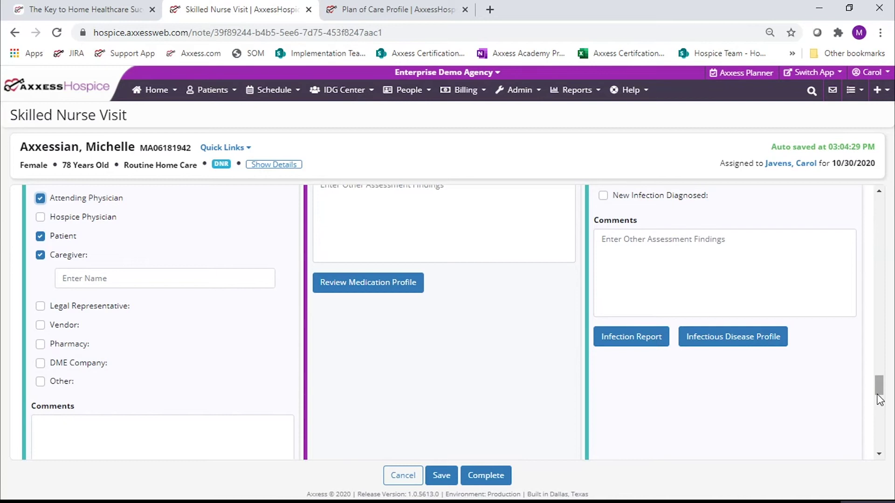
left_click_drag(878, 396, 878, 405)
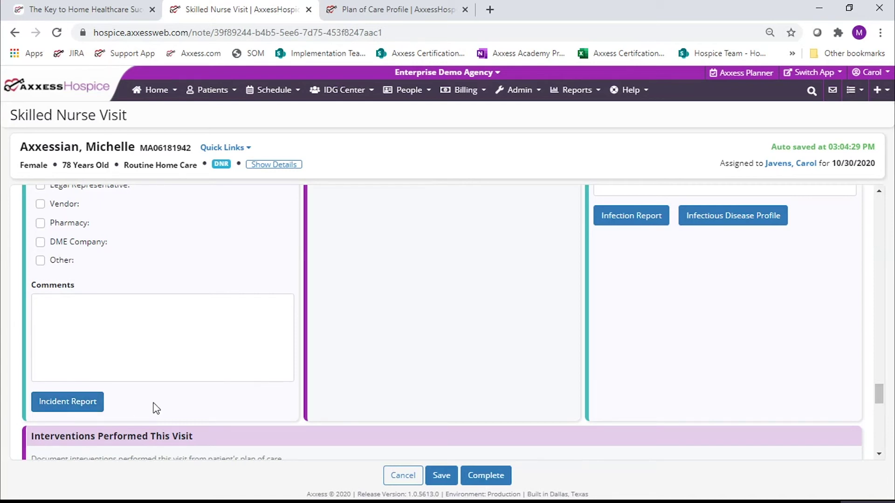
- View the options under Medication Issues Identified in the Medications section and clear that selection
left_click_drag(879, 395, 881, 371)
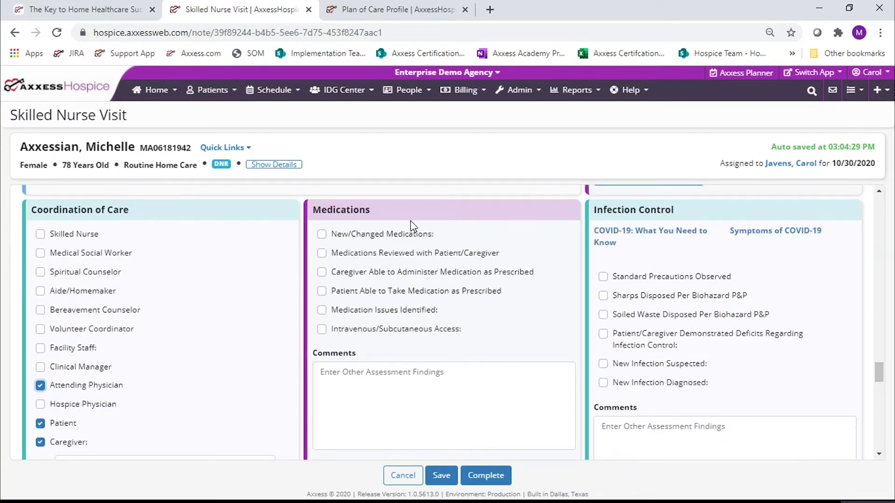
left_click(322, 311)
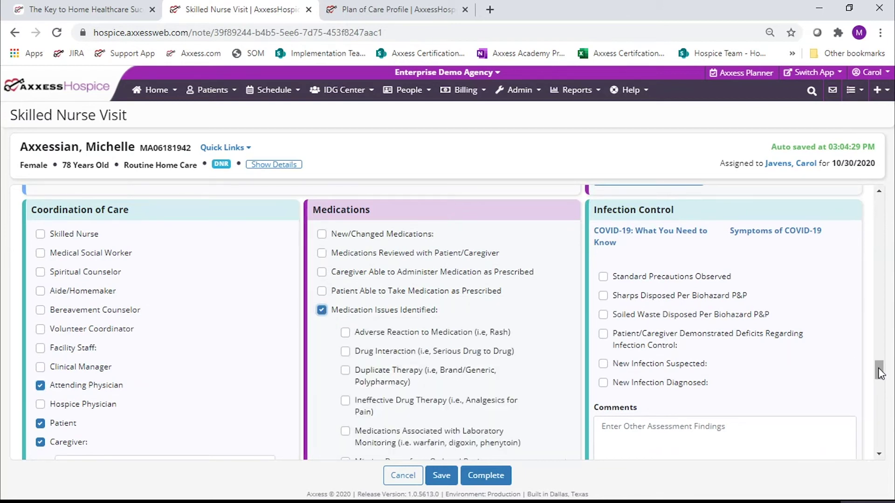
left_click_drag(879, 373, 879, 380)
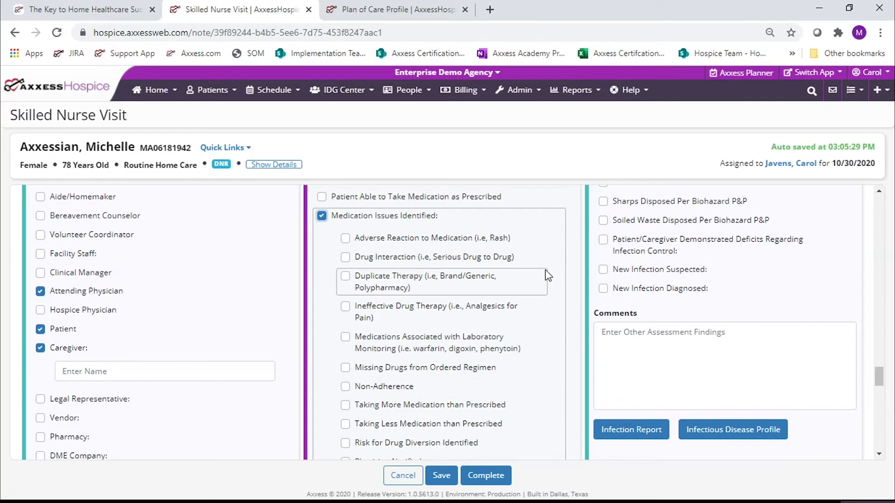
left_click(322, 216)
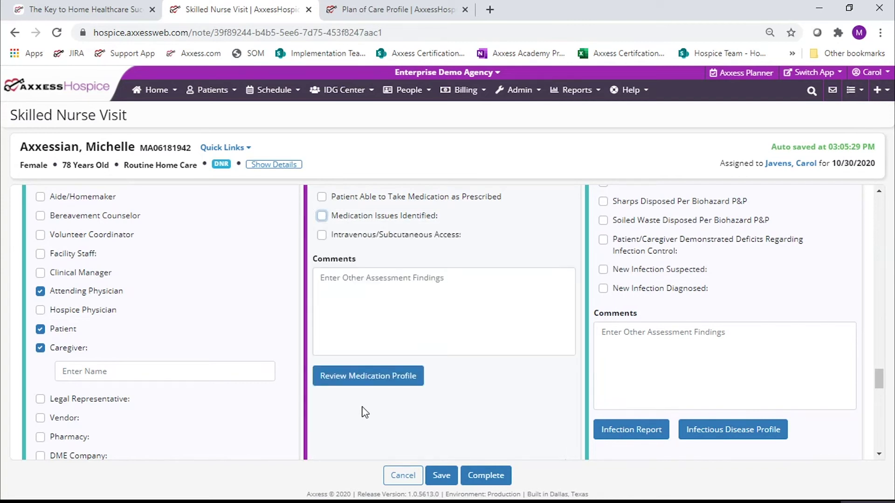
- Open the patient's medication profile from the visit note, review the active and discontinued medications, and close the profile
left_click(353, 381)
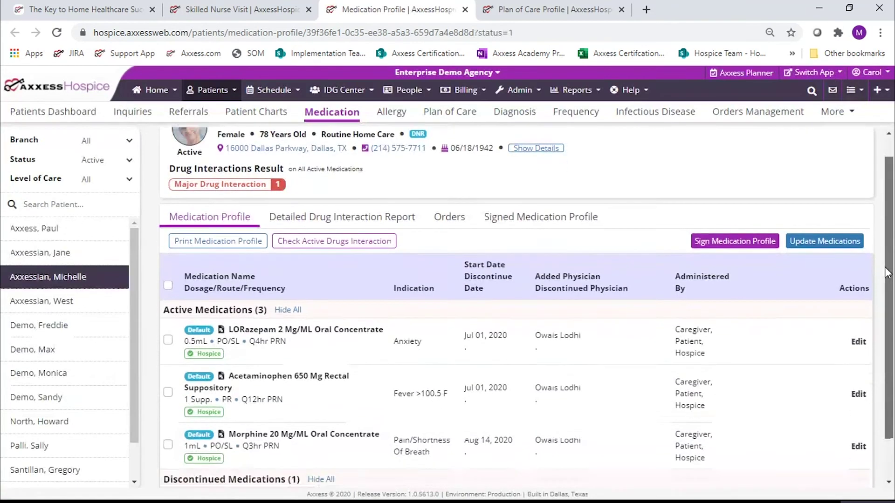
left_click_drag(881, 288, 875, 315)
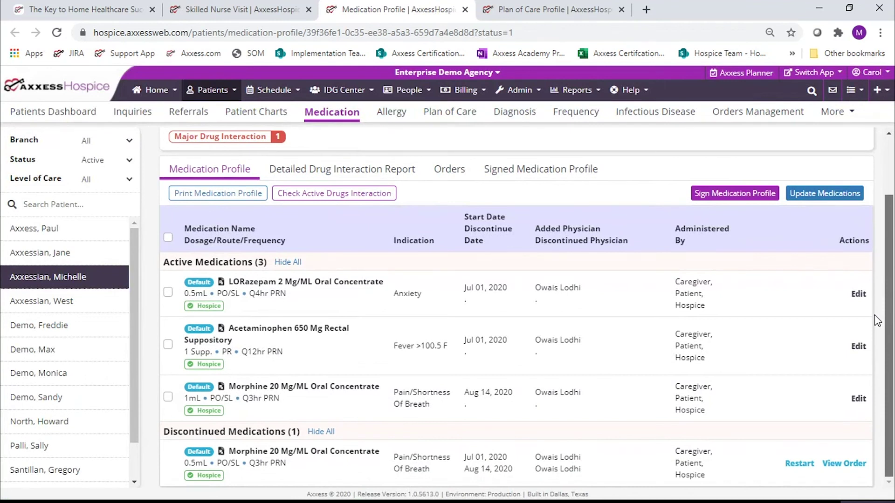
scroll(877, 321, "up", 3)
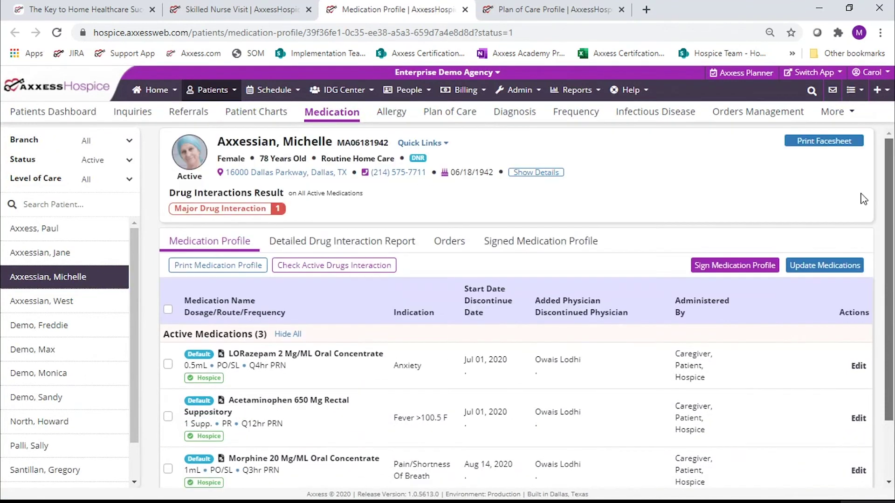
left_click(464, 10)
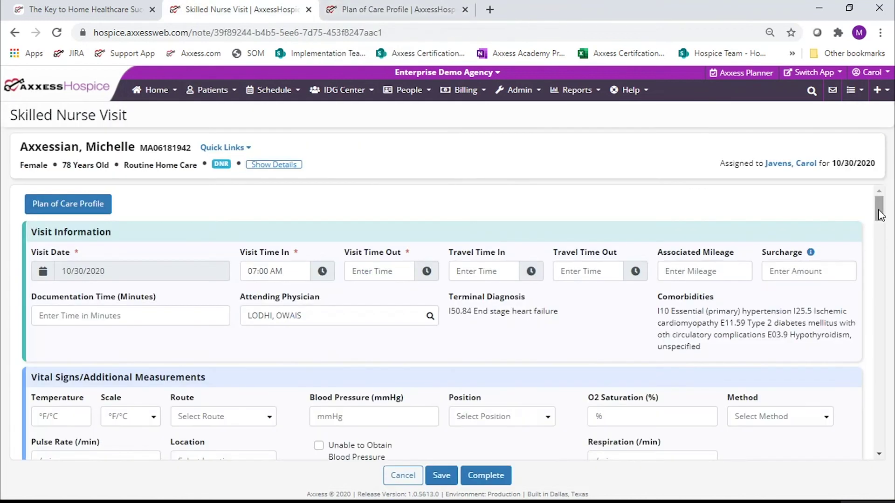
- Mark Standard Precautions Observed under Infection Control and Medications Reviewed with Patient/Caregiver under Medications
left_click_drag(880, 215, 891, 407)
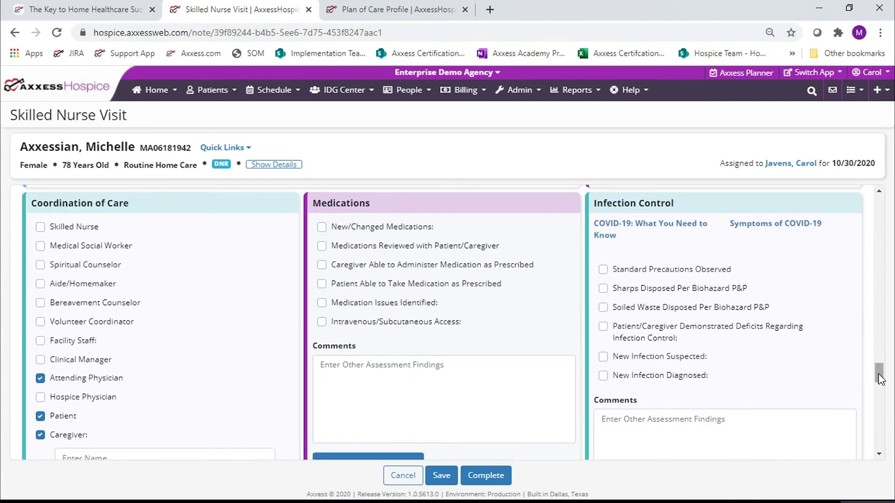
left_click(728, 272)
left_click(495, 248)
scroll(876, 373, "down", 2)
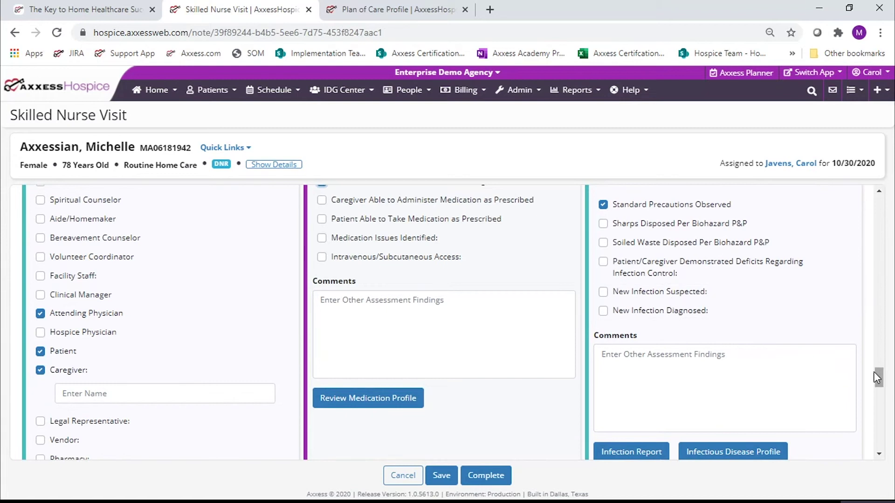
- Copy the plan of care intervention on monitoring effectiveness of pharmacological and non-pharmacological interventions into Interventions Performed This Visit
scroll(880, 380, "down", 2)
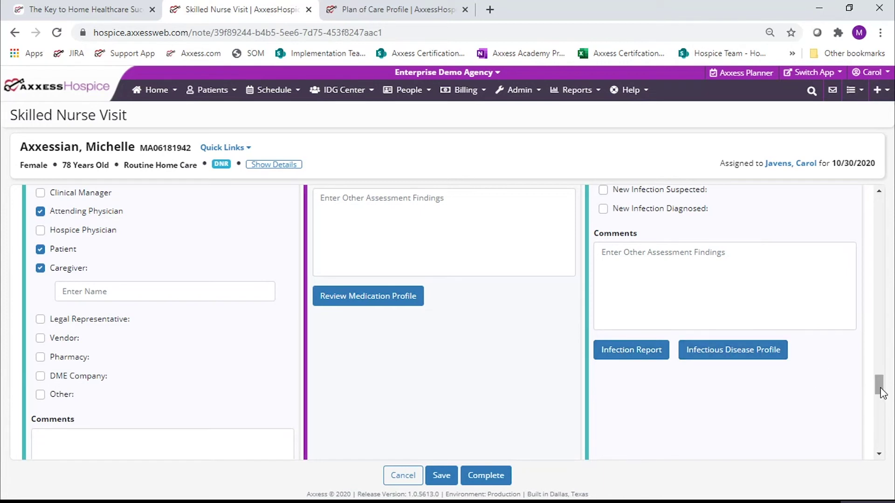
left_click_drag(883, 393, 883, 418)
left_click(617, 342)
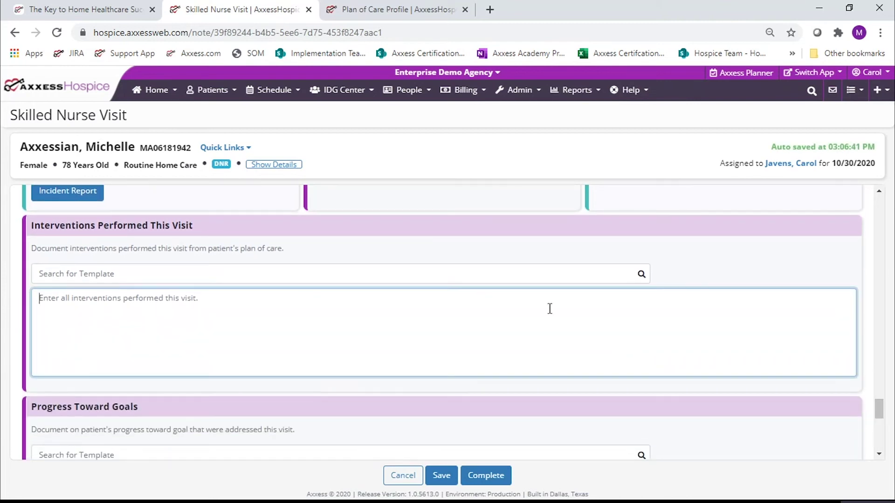
left_click(374, 13)
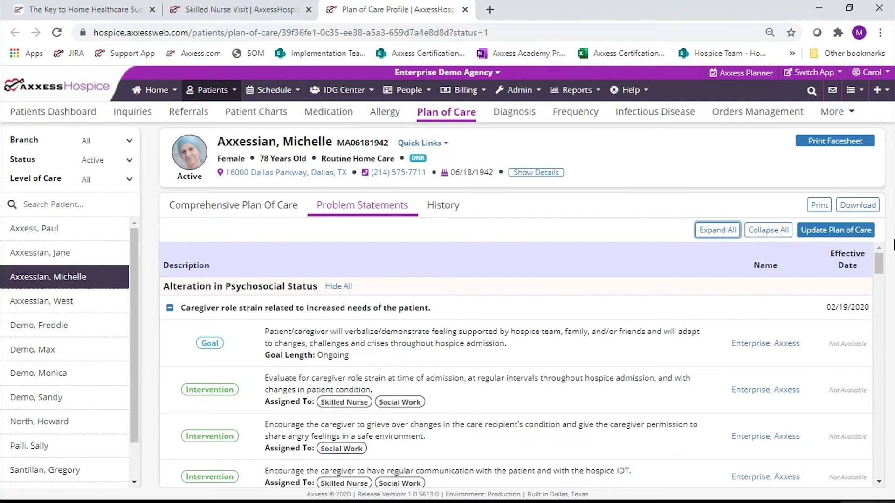
left_click_drag(880, 268, 880, 275)
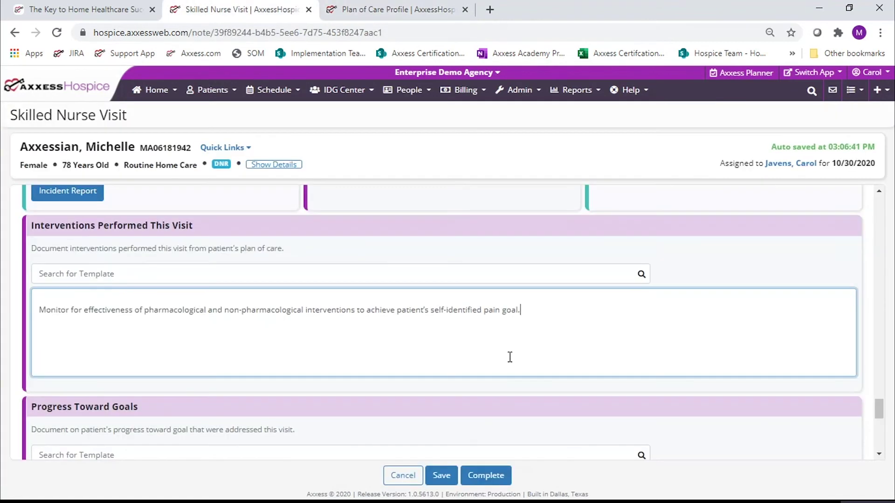
- Add the plan of care's comprehensive pain assessment intervention as a separate paragraph in Interventions Performed This Visit
key("Return")
key("Return")
left_click(413, 14)
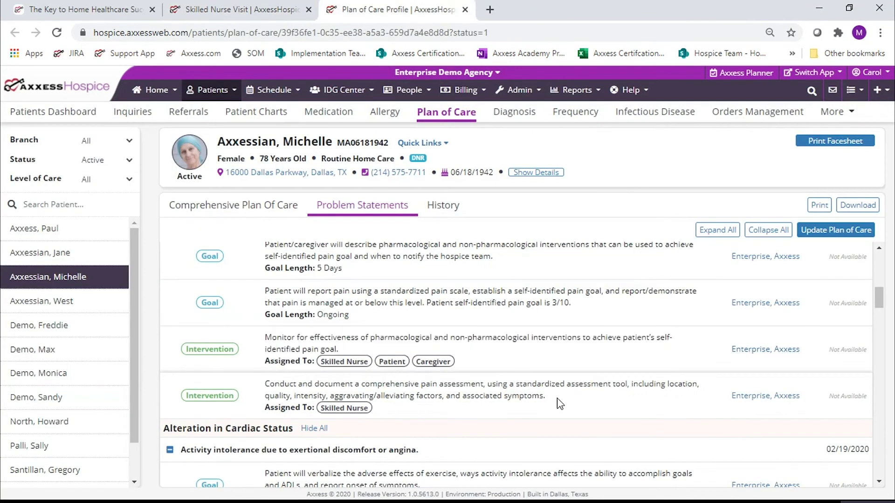
left_click_drag(546, 398, 265, 385)
key("ctrl+c")
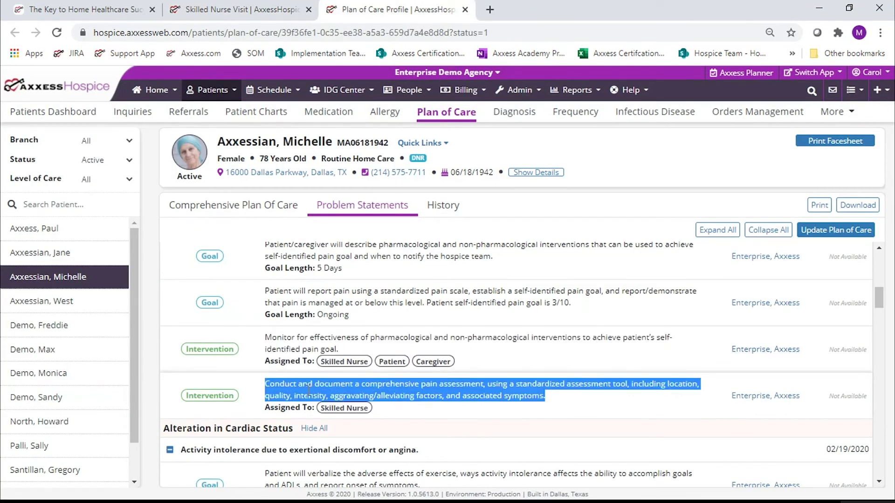
left_click(241, 14)
key("ctrl+v")
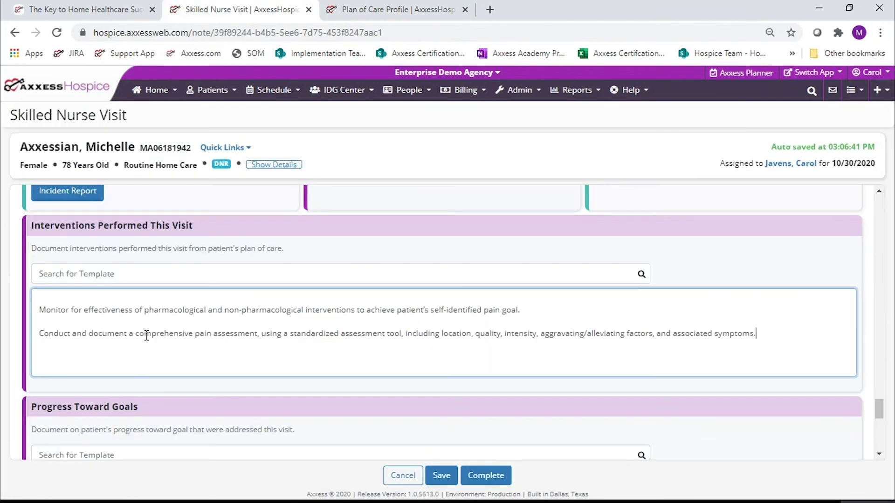
- Add the line "You can summarize in free text what you did from POC" below the copied interventions
key("Return")
type("You can summarize in ")
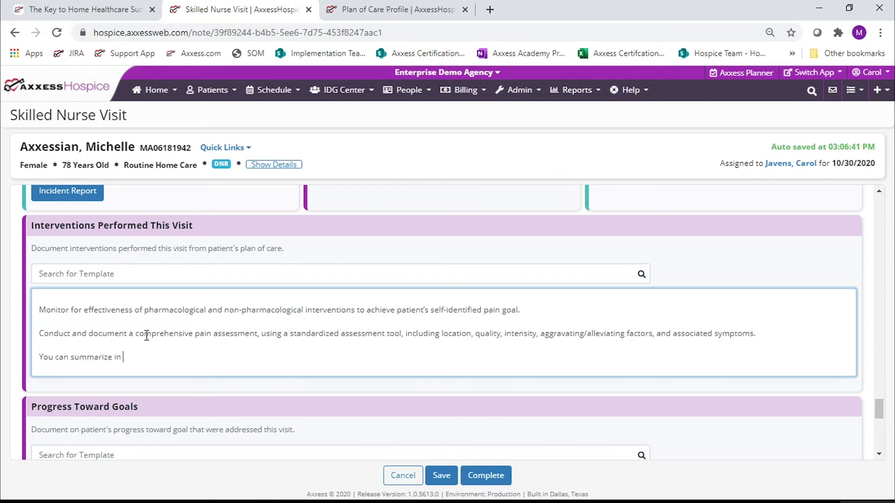
type("free text what you did ")
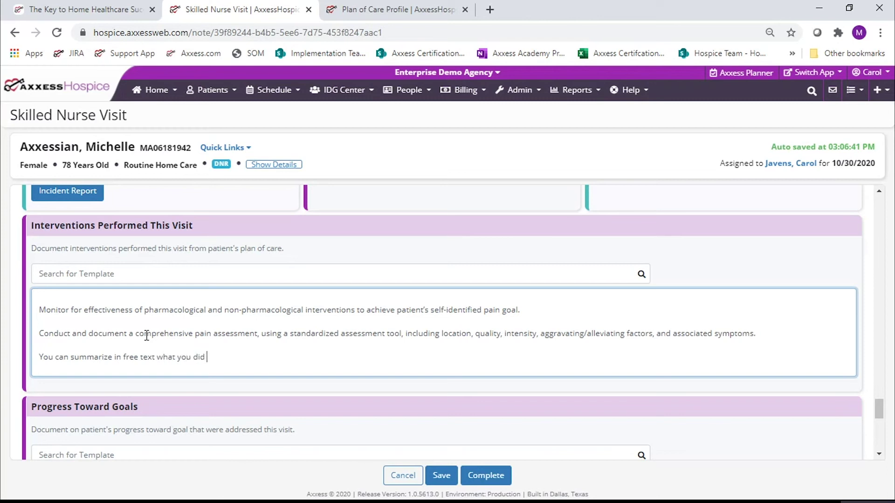
type("from POC")
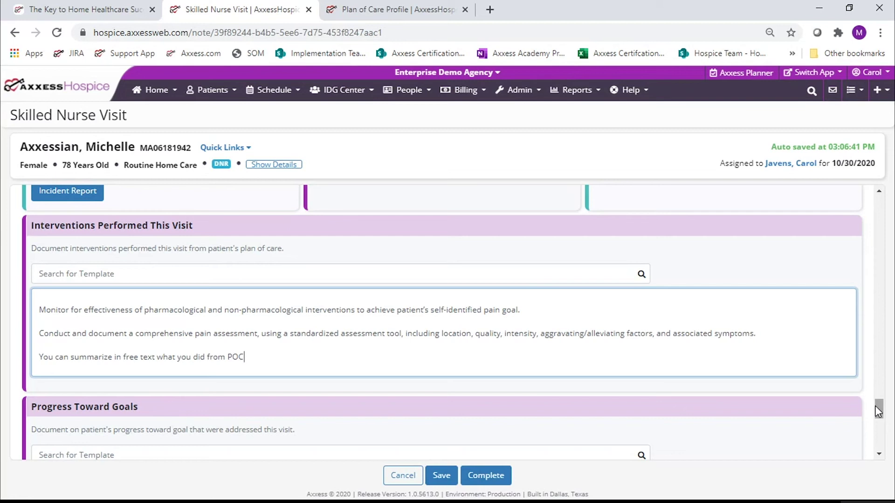
- Copy the plan of care's 3/10 pain goal into Progress Toward Goals and append "- patient reports pain at 0/10. Contiue goal."
left_click_drag(879, 409, 879, 425)
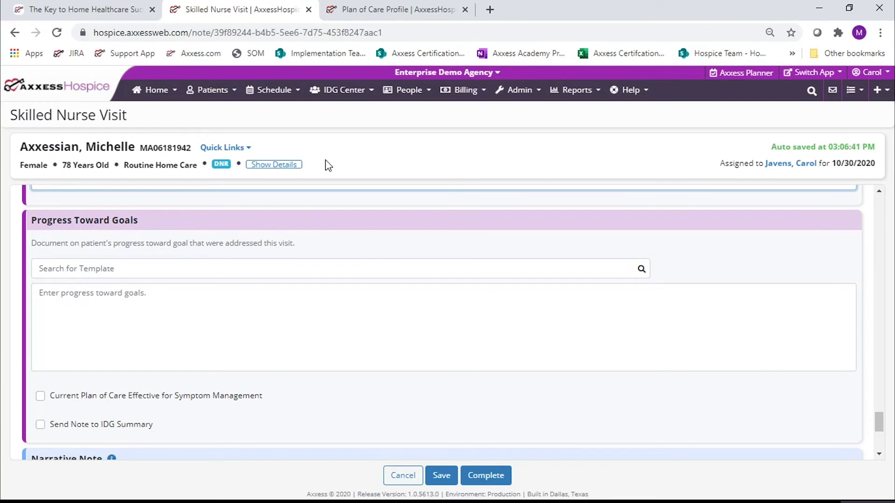
left_click(372, 14)
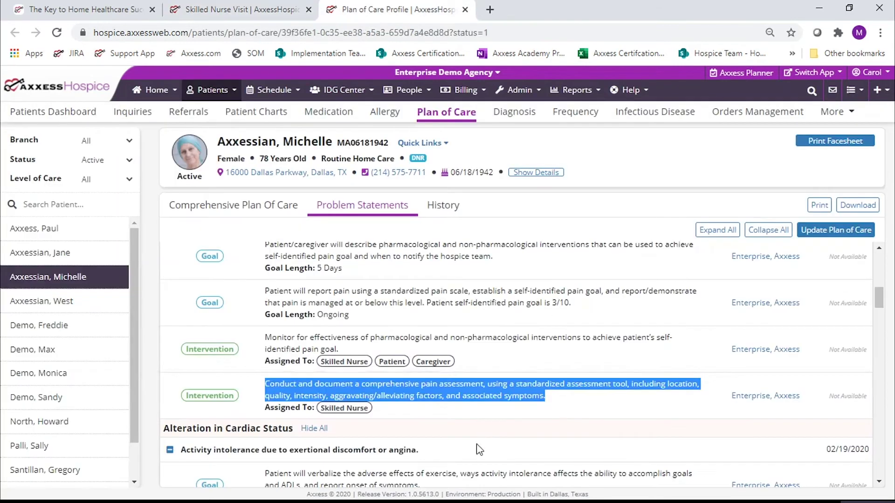
left_click(565, 422)
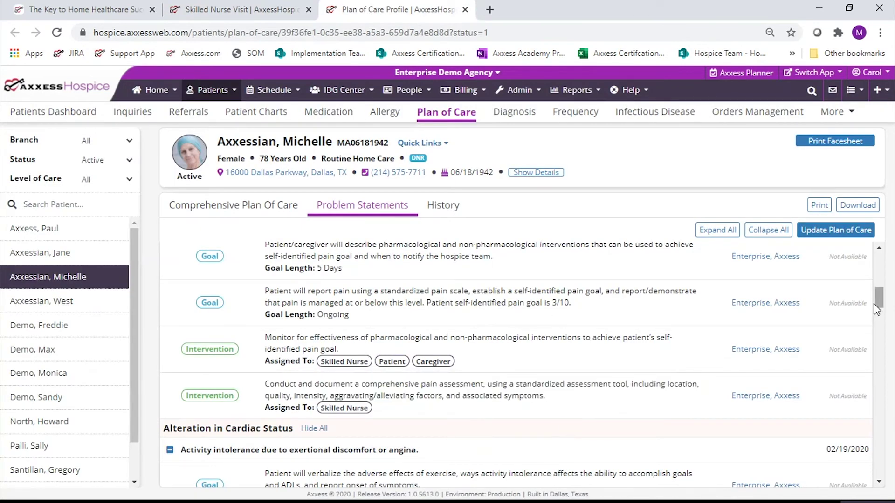
scroll(879, 305, "up", 1)
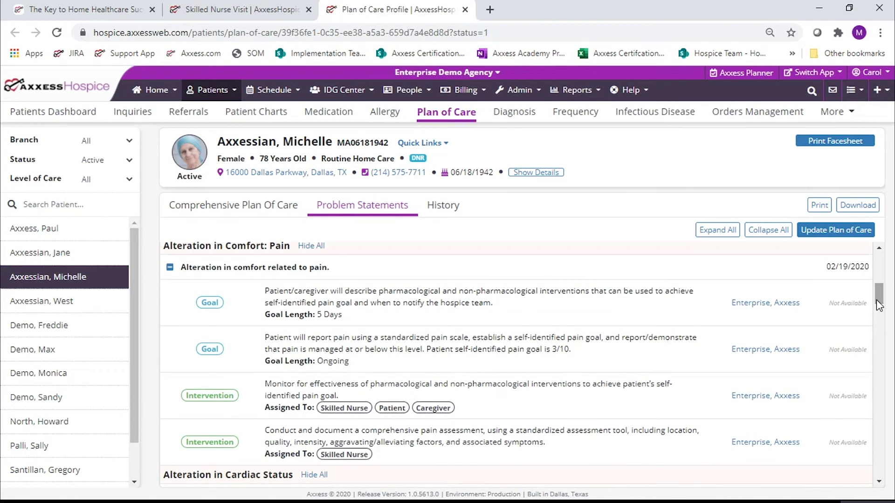
left_click_drag(573, 350, 266, 339)
key("ctrl+c")
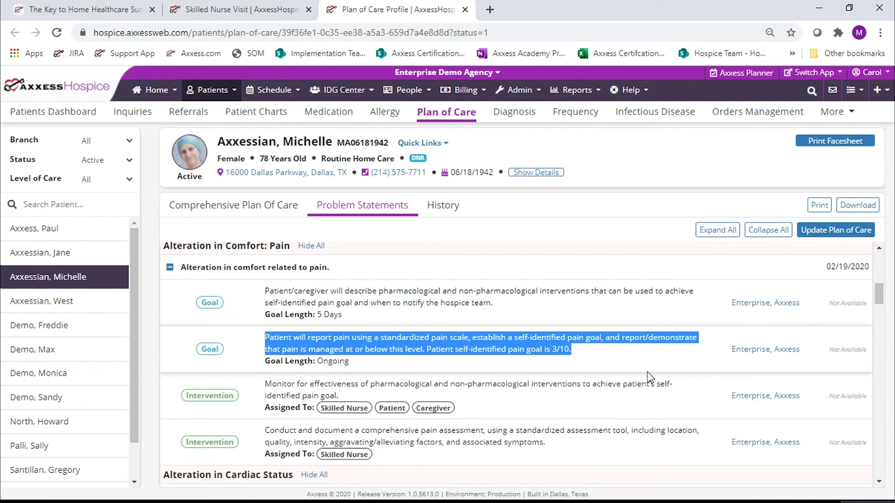
left_click(212, 12)
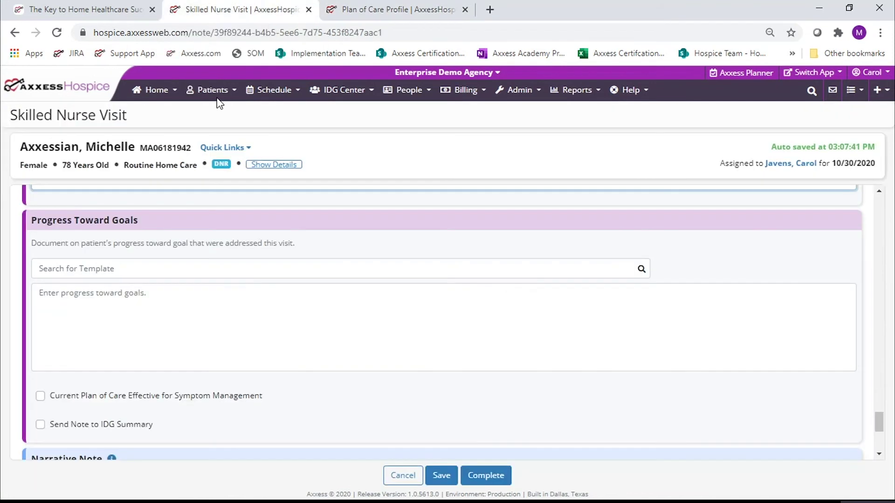
left_click(124, 304)
key("ctrl+v")
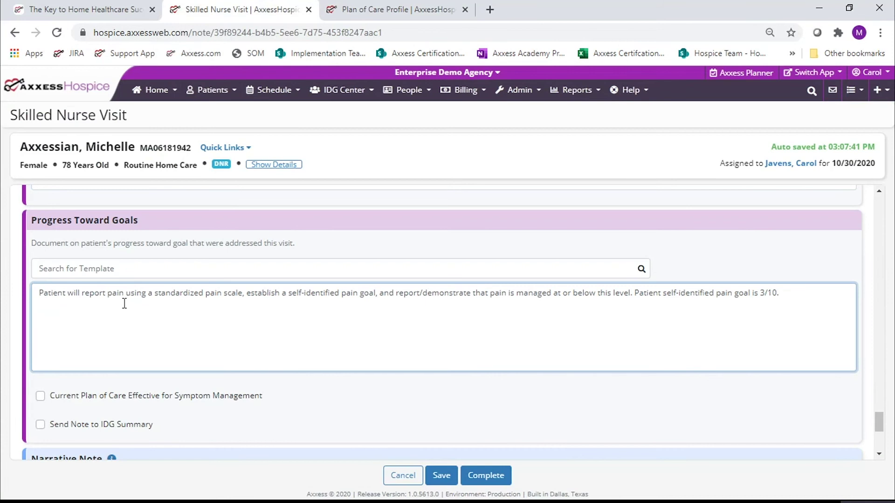
type("patient reports pa")
type("in at 0/10. Contiue goal.")
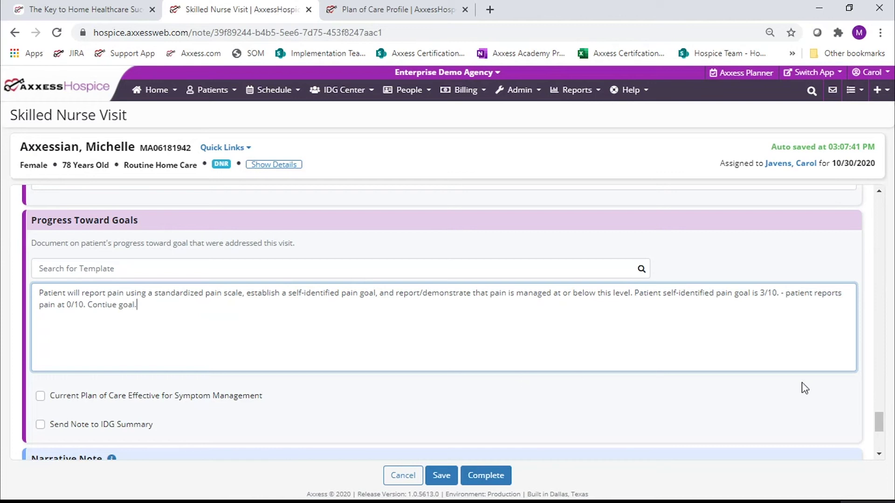
- Select Current Plan of Care Effective for Symptom Management and Send Note to IDG Summary under Progress Toward Goals
left_click_drag(880, 423, 879, 426)
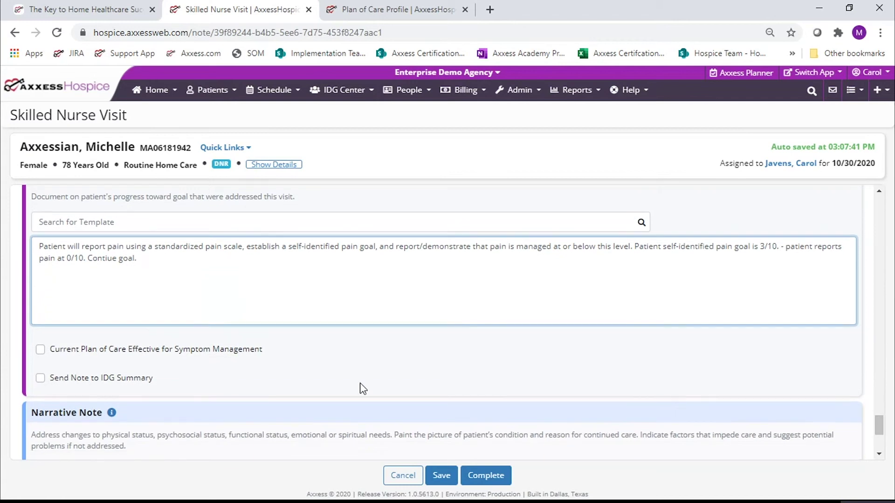
left_click(110, 354)
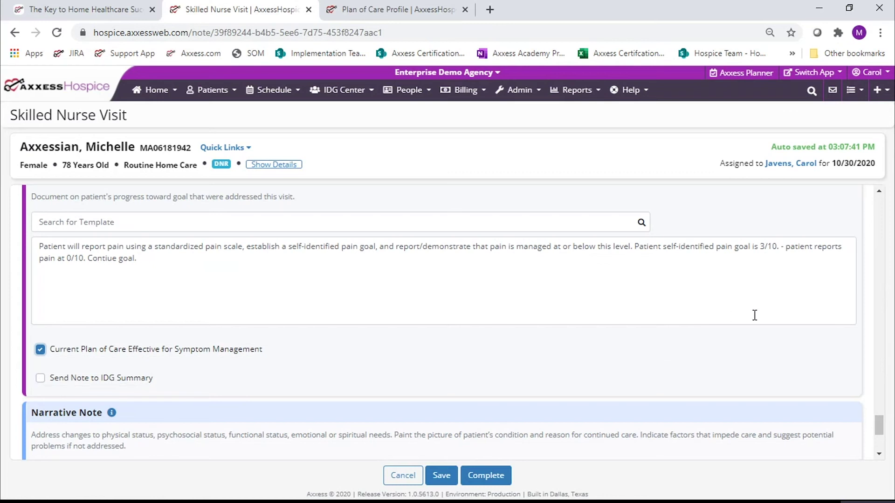
scroll(880, 431, "up", 1)
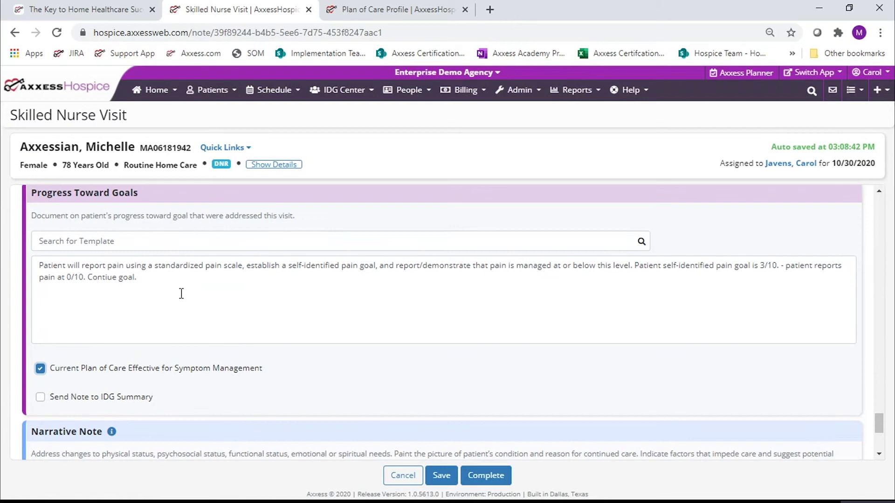
left_click(40, 397)
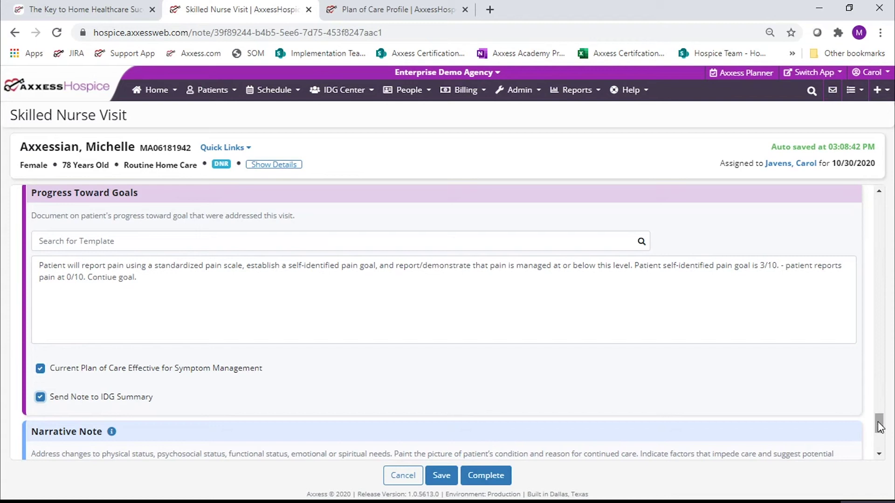
- Read the Narrative Note guidance on what to document for GIP, CC and Respite Care visits
left_click_drag(878, 423, 881, 440)
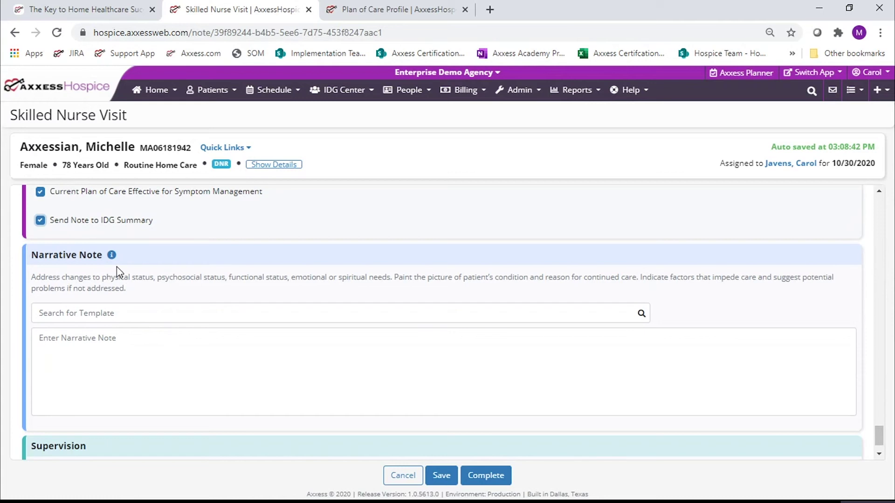
left_click(111, 259)
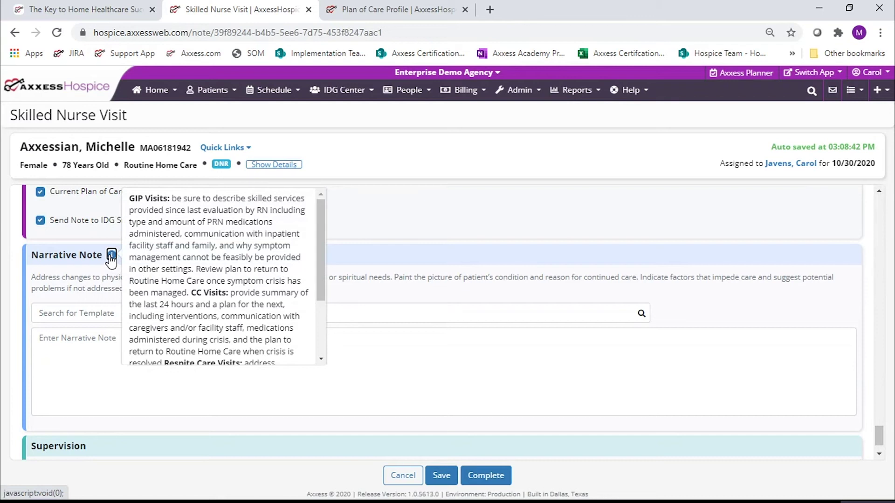
mouse_move(321, 279)
left_mouse_down()
mouse_move(318, 317)
mouse_move(321, 282)
left_mouse_up()
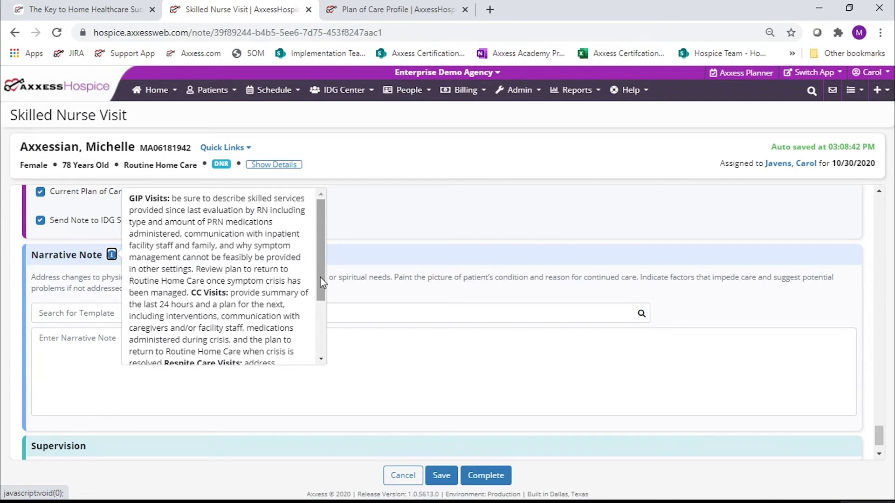
left_click_drag(320, 281, 320, 326)
left_click(426, 344)
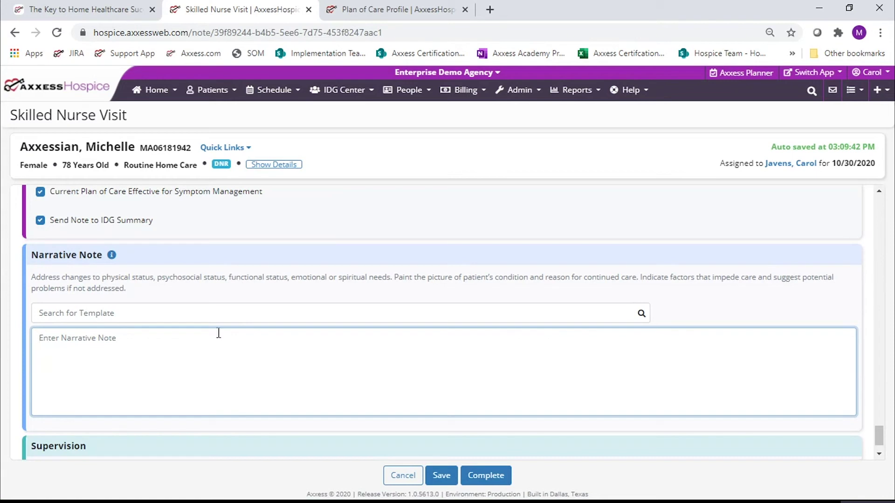
left_click(207, 310)
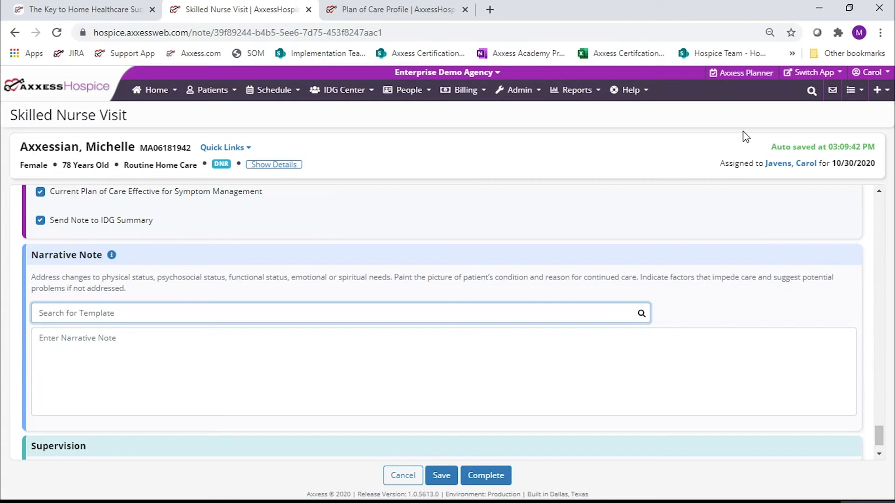
left_click(852, 93)
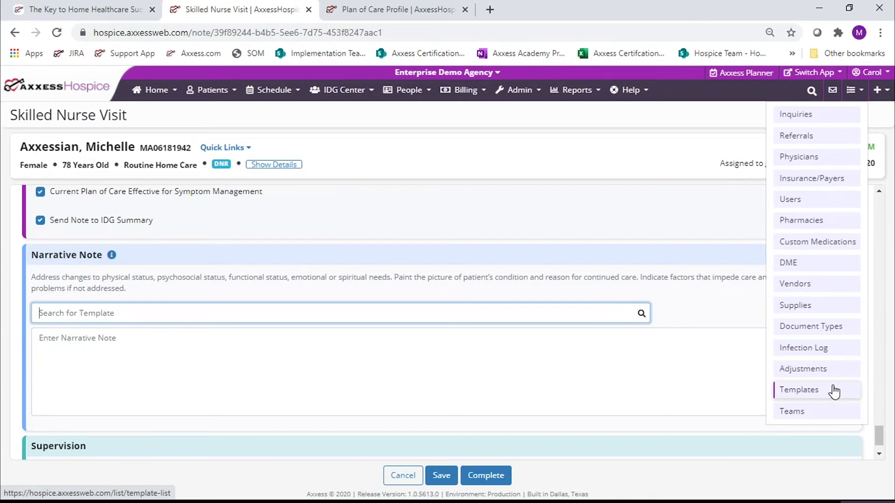
left_click(694, 324)
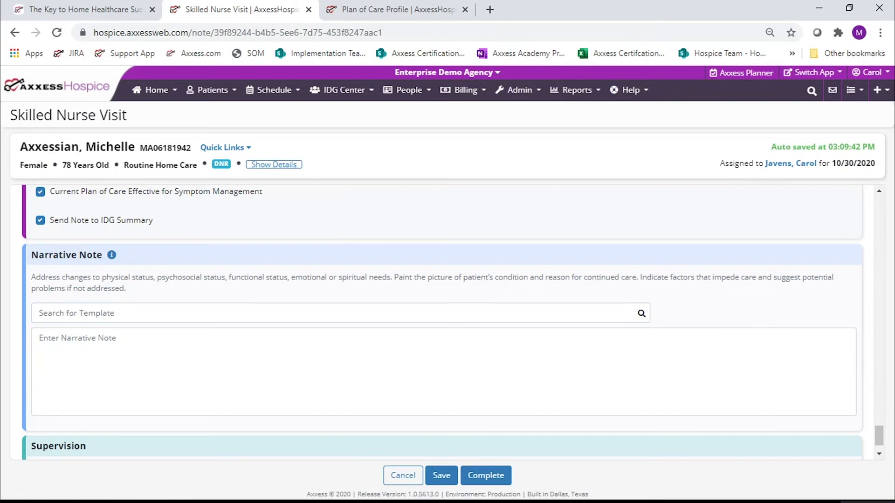
- Open a Hospice Aide Supervisory Note and set Visit Time In to 11:30 AM, also filling in Visit Time Out
left_click_drag(880, 438, 880, 447)
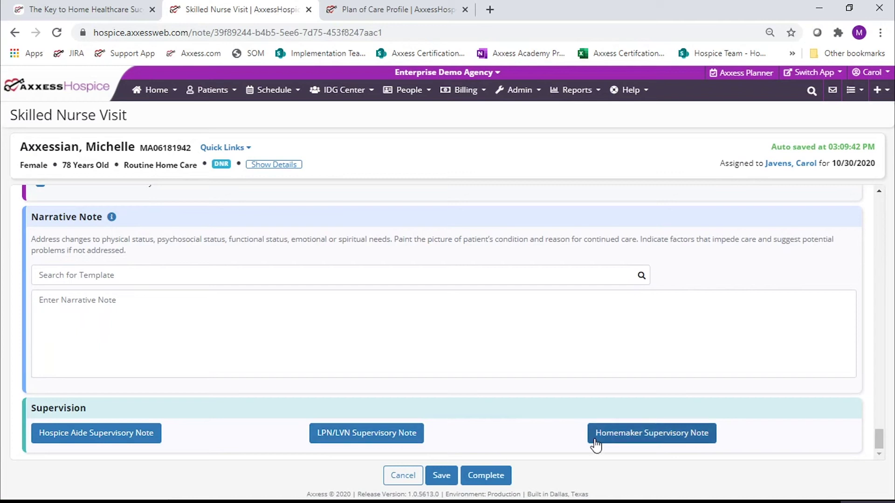
left_click(138, 438)
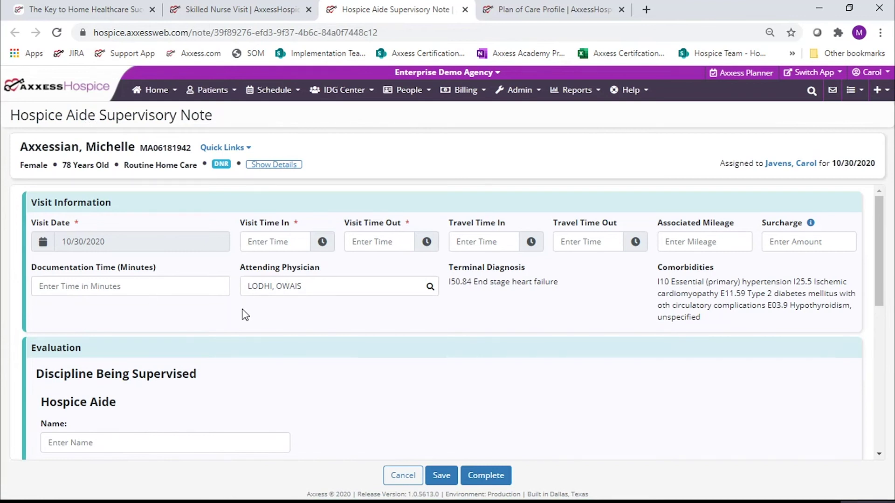
left_click(280, 242)
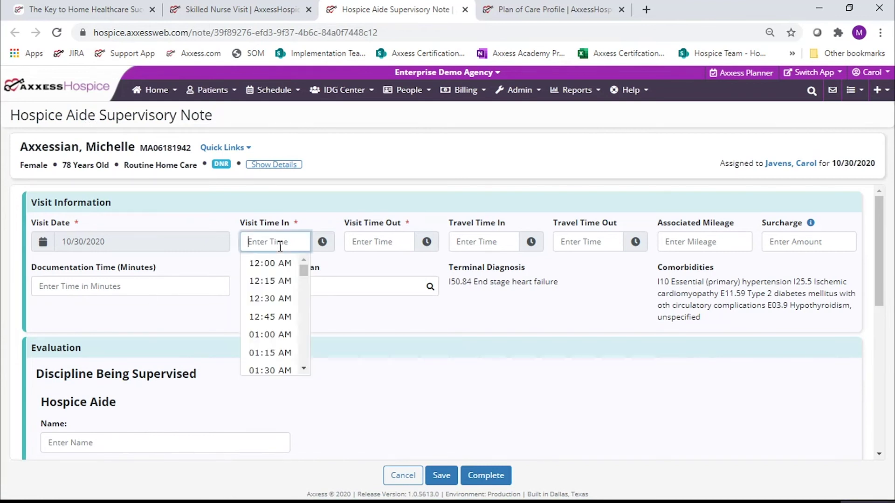
left_click_drag(306, 278, 289, 323)
left_click(283, 307)
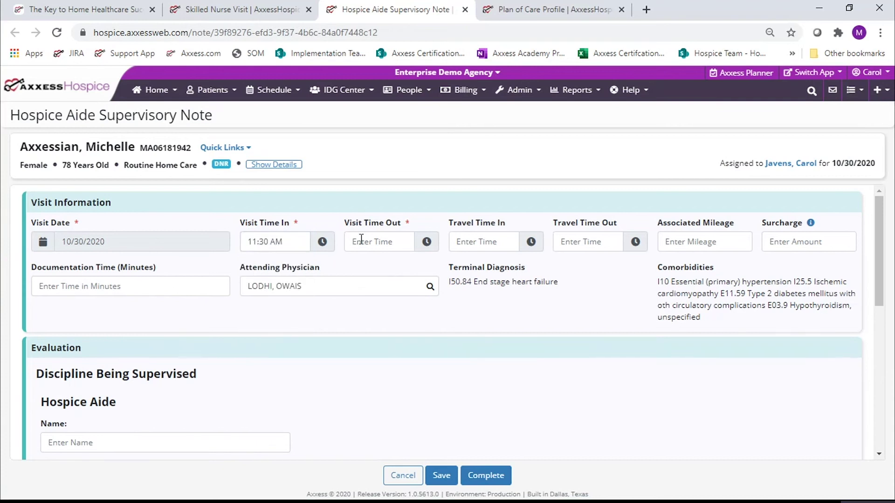
left_click(362, 242)
left_click(389, 325)
- Enter the hospice aide's name as the discipline being supervised in the Evaluation section
left_click_drag(877, 281, 876, 339)
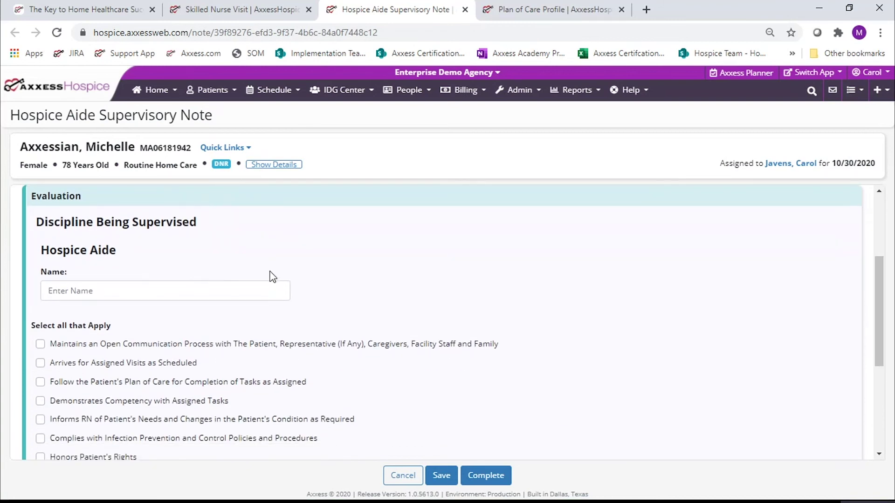
left_click(235, 293)
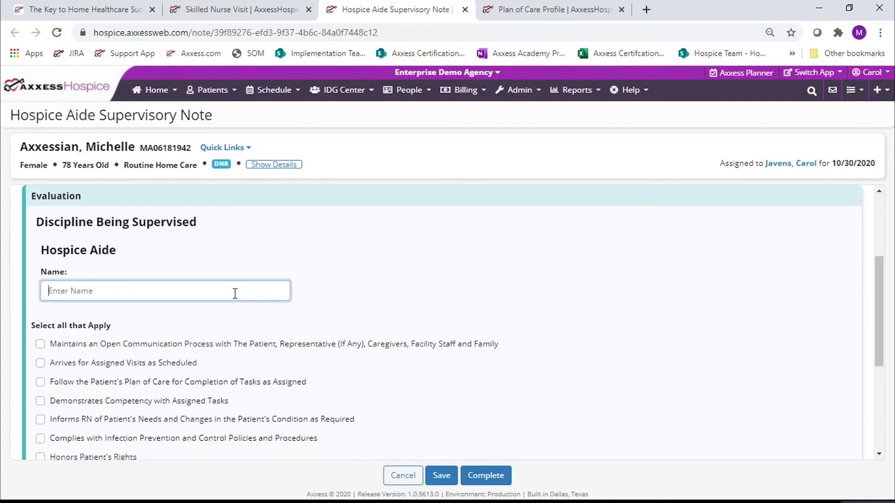
type("Sarah")
- Select the seven aide evaluation statements from Maintains an Open Communication Process through Honors Patient's Rights
left_click_drag(884, 325, 884, 365)
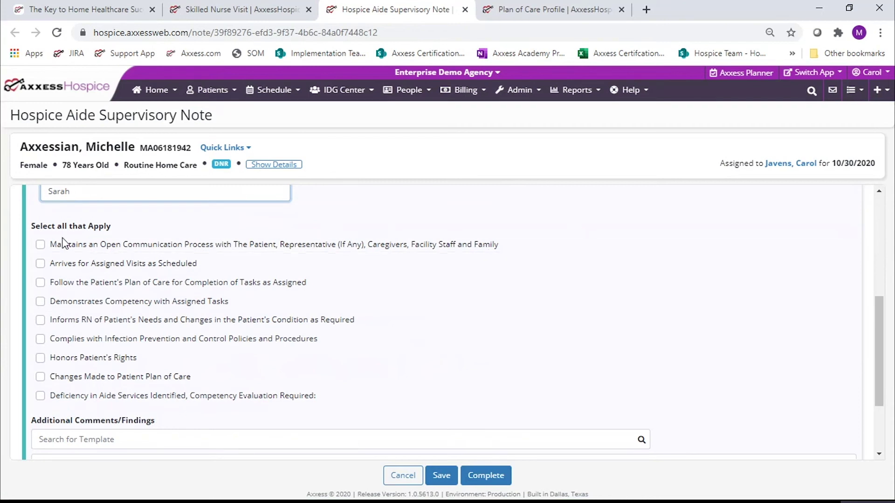
left_click(41, 246)
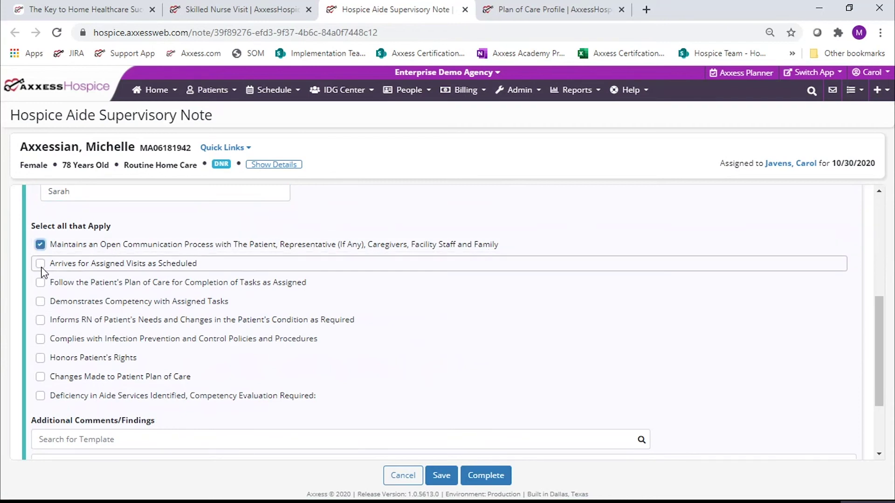
left_click(40, 264)
left_click(41, 284)
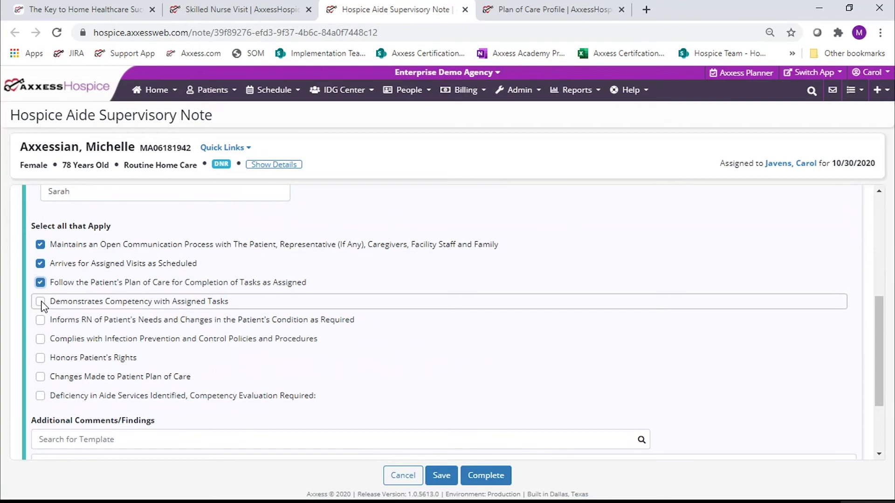
left_click(41, 302)
left_click(41, 321)
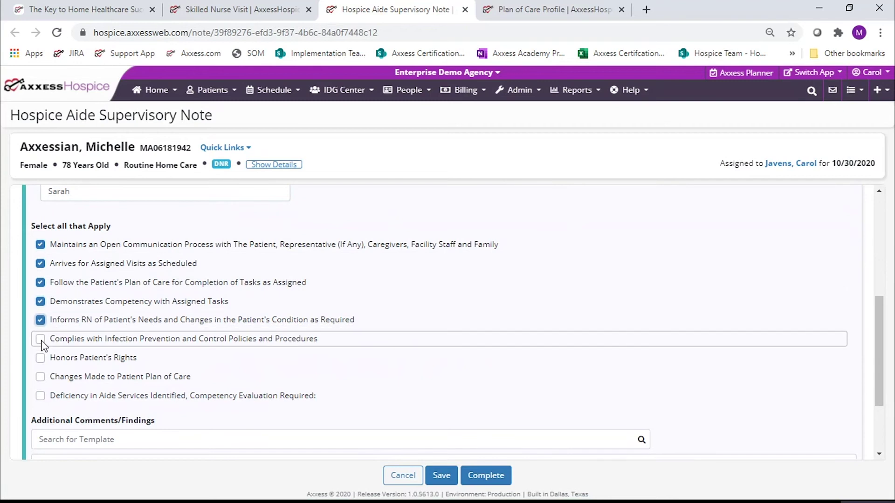
left_click(41, 340)
left_click(41, 359)
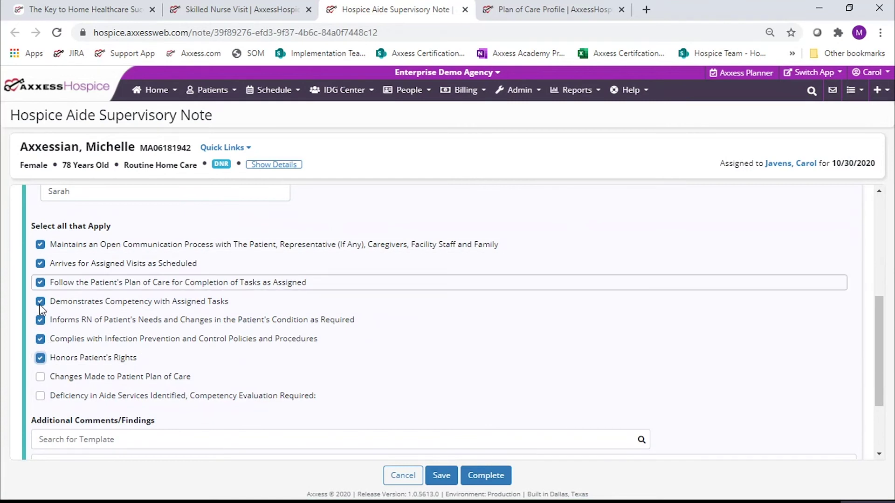
left_click(41, 358)
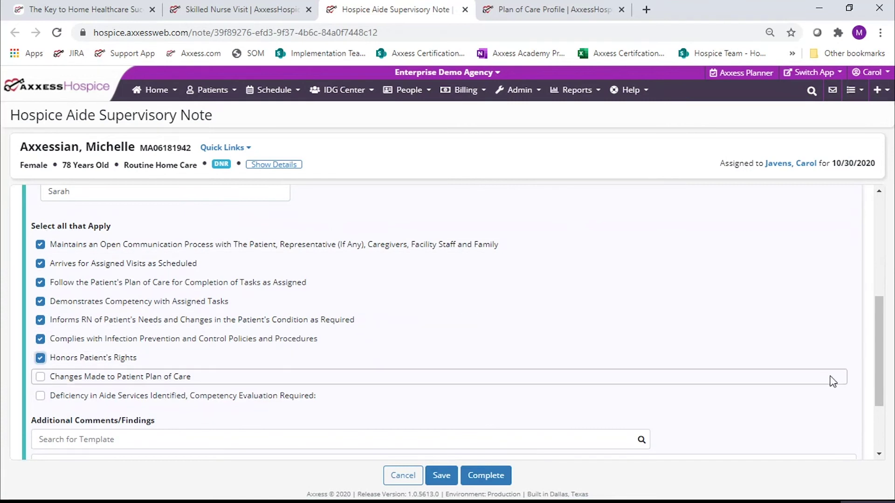
- Try out the Changes Made to Patient Plan of Care and Deficiency in Aide Services Identified options, clearing each one again
left_click_drag(882, 380, 882, 409)
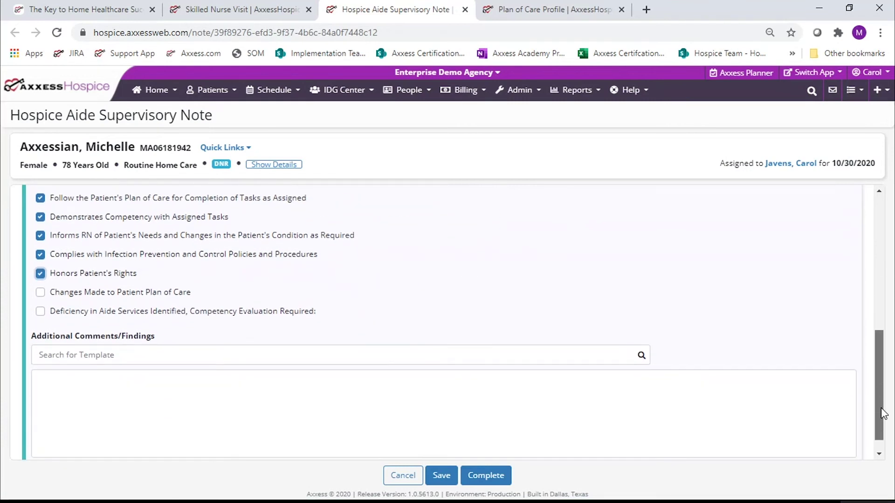
left_click(181, 293)
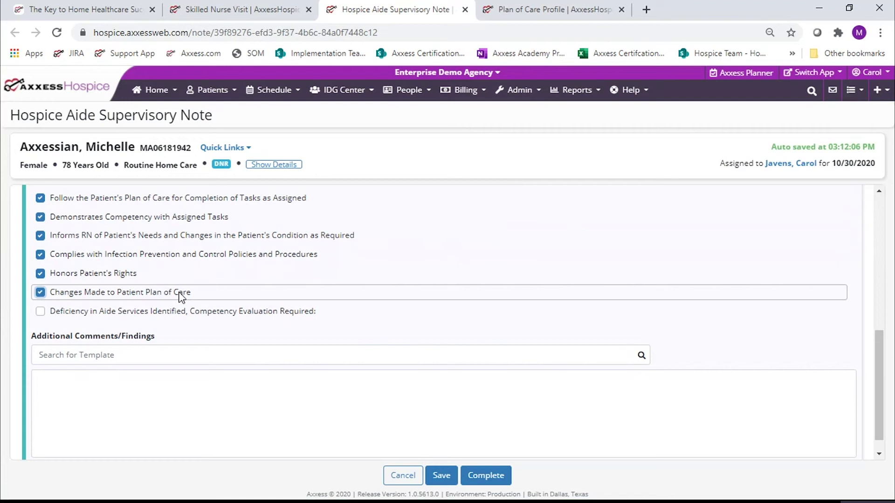
left_click(153, 295)
left_click(41, 312)
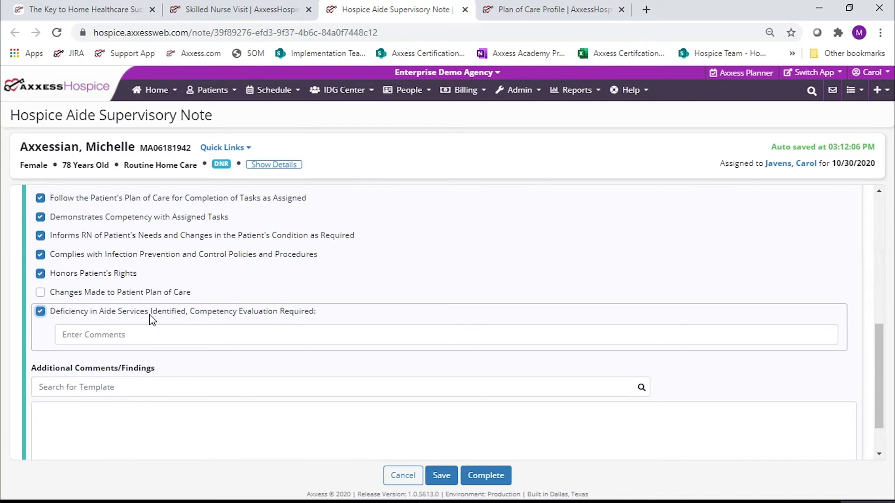
left_click(40, 313)
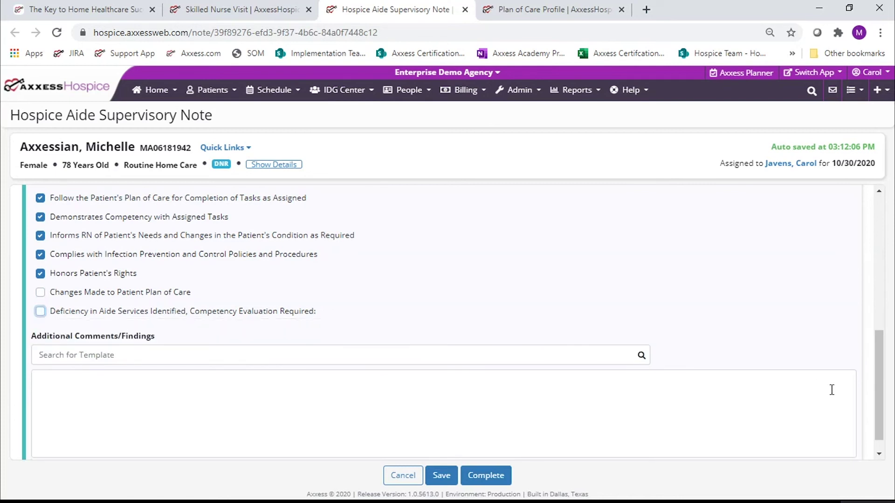
- Enter "family and patient love aide" followed by the aide's name in Additional Comments/Findings
left_click_drag(880, 415, 883, 431)
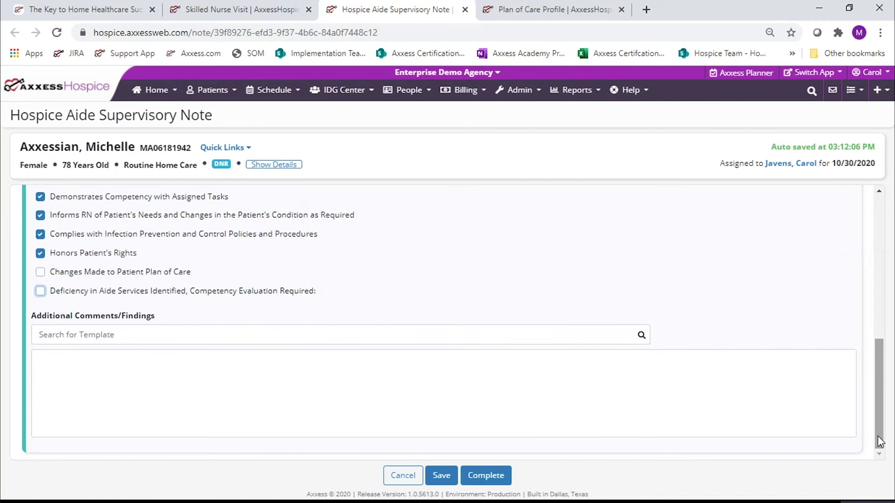
left_click(262, 395)
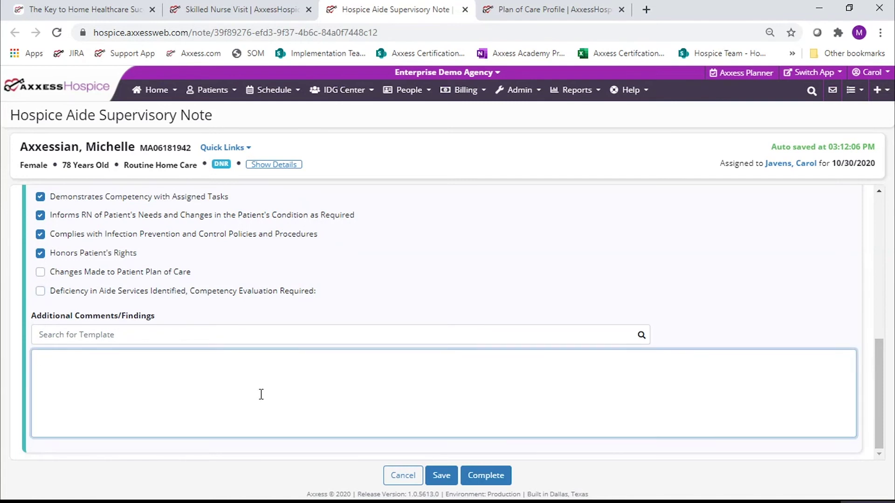
type("family and patient love aide Sarah.")
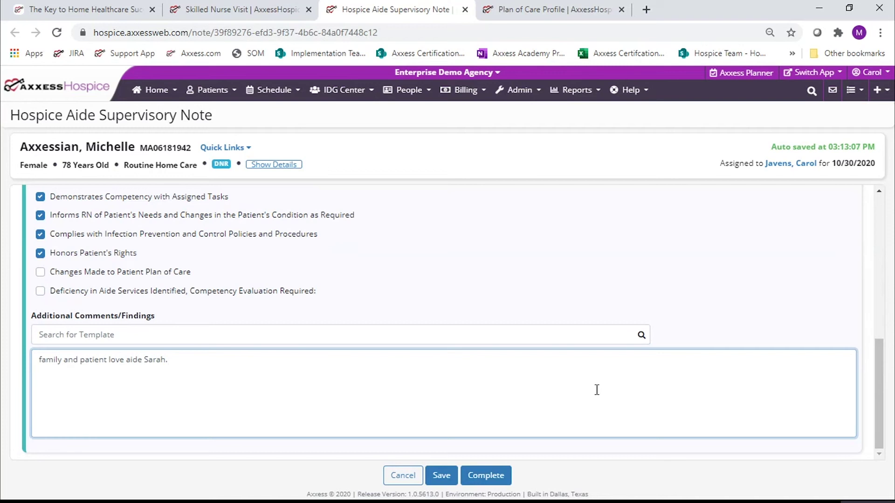
- Complete and sign the supervisory note with signature date 10/30/2020, and return to the Skilled Nurse Visit's Supervision section
left_click(487, 473)
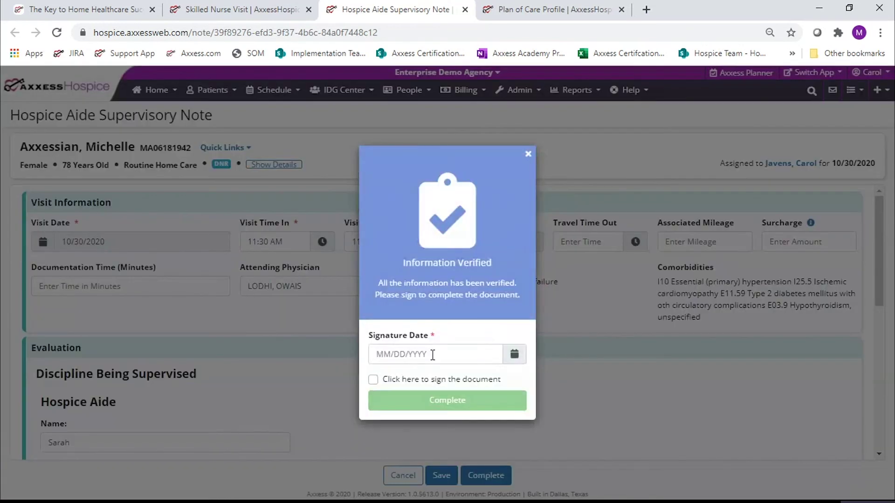
left_click(433, 355)
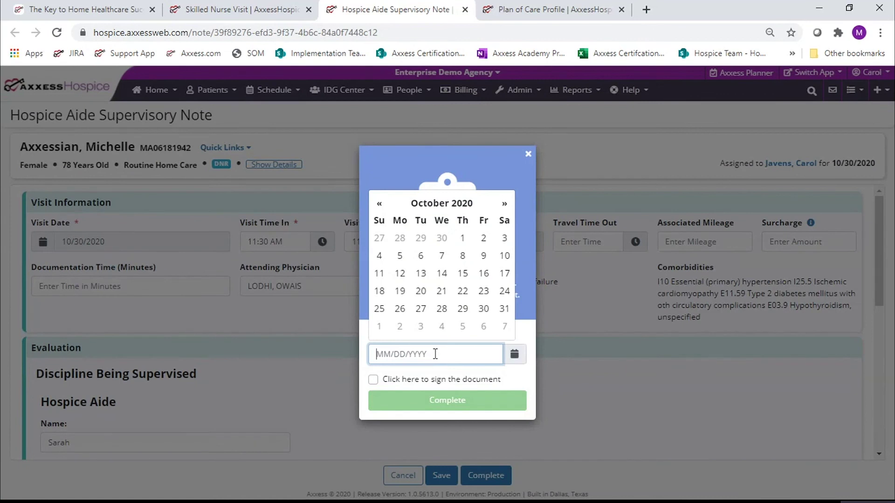
left_click(485, 309)
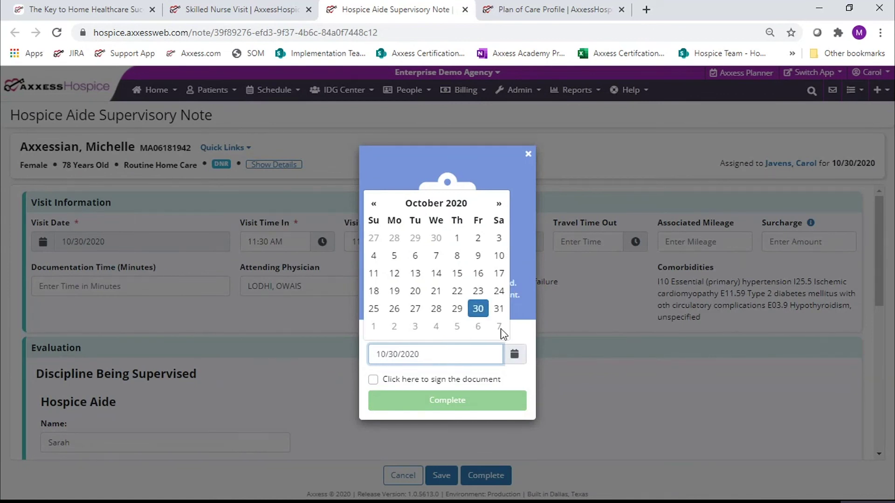
left_click(527, 339)
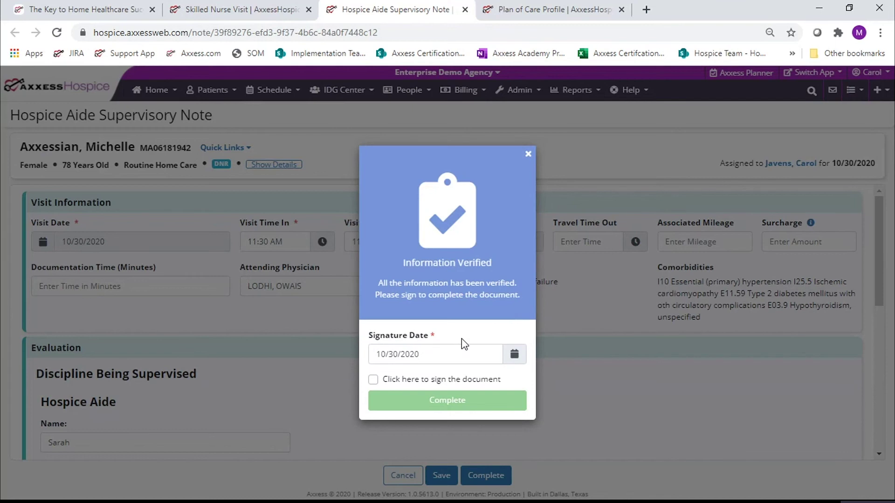
left_click(374, 380)
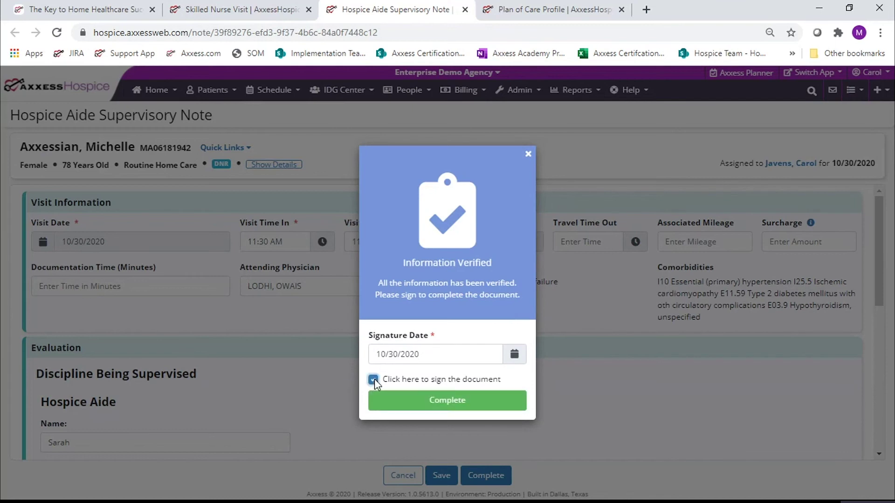
left_click(421, 402)
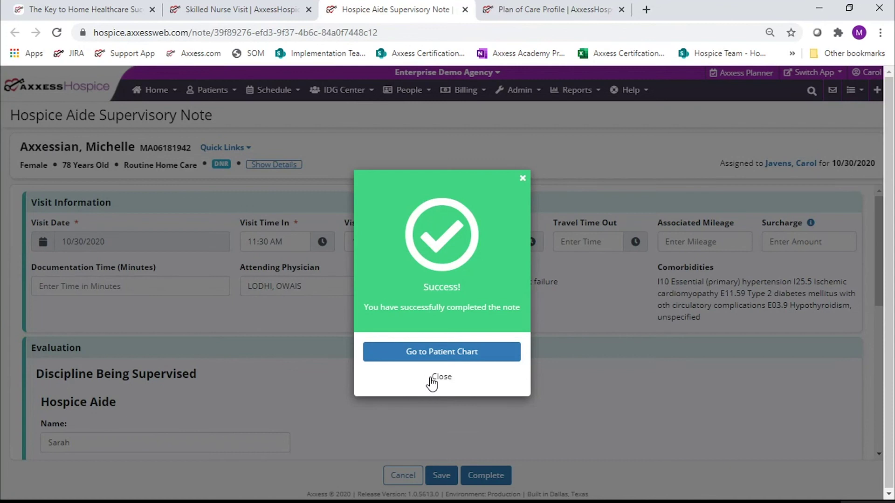
left_click(430, 380)
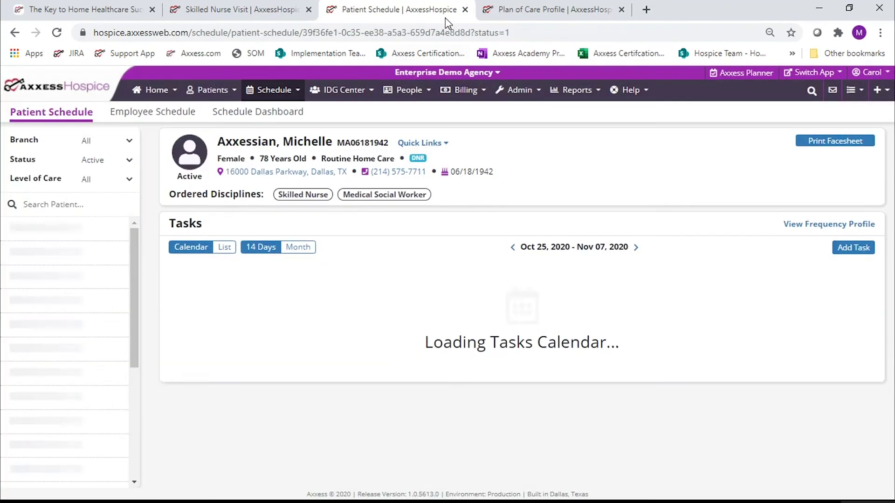
left_click(465, 10)
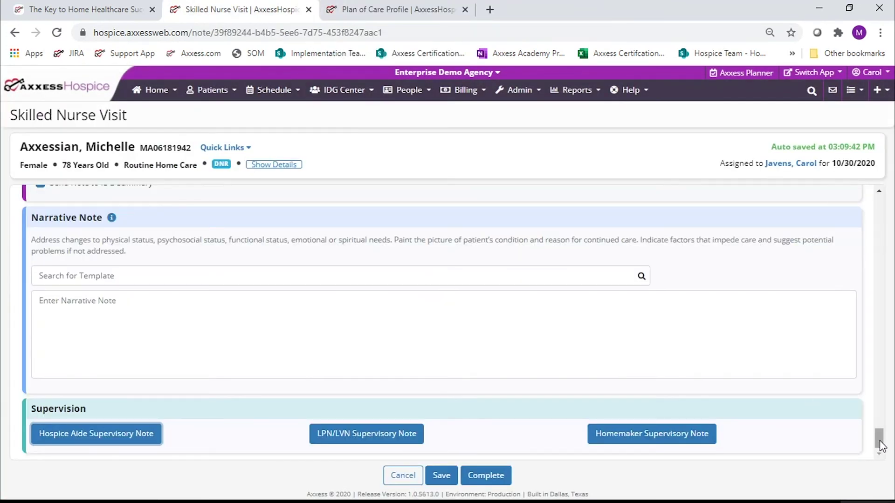
left_click_drag(879, 442, 880, 444)
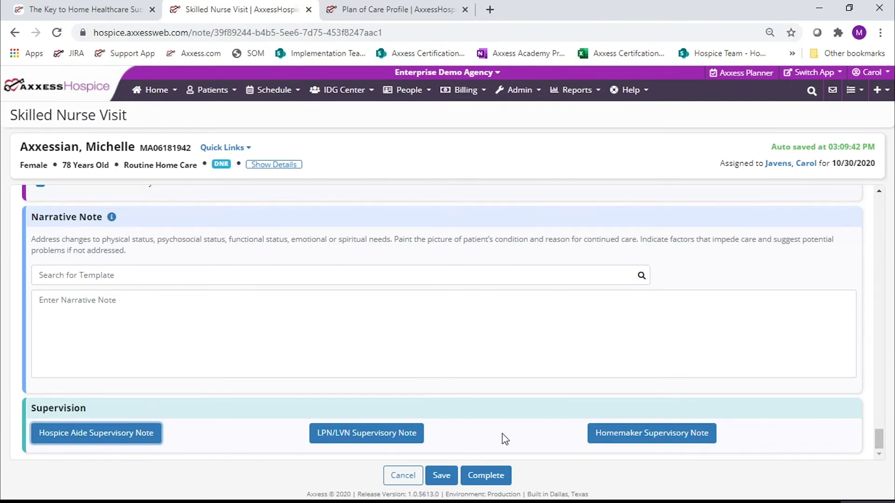
- Set the Skilled Nurse Visit's required Visit Time Out to 07:45 AM
left_click(490, 474)
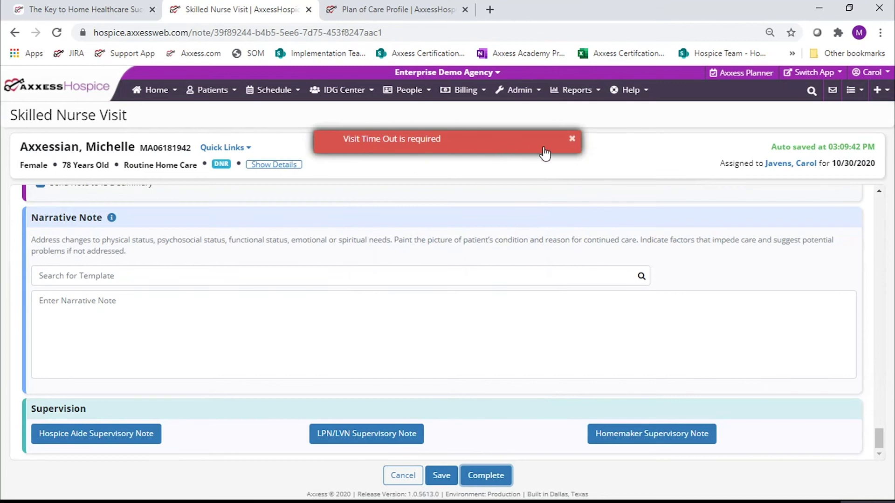
left_click(573, 140)
left_click_drag(878, 438, 888, 205)
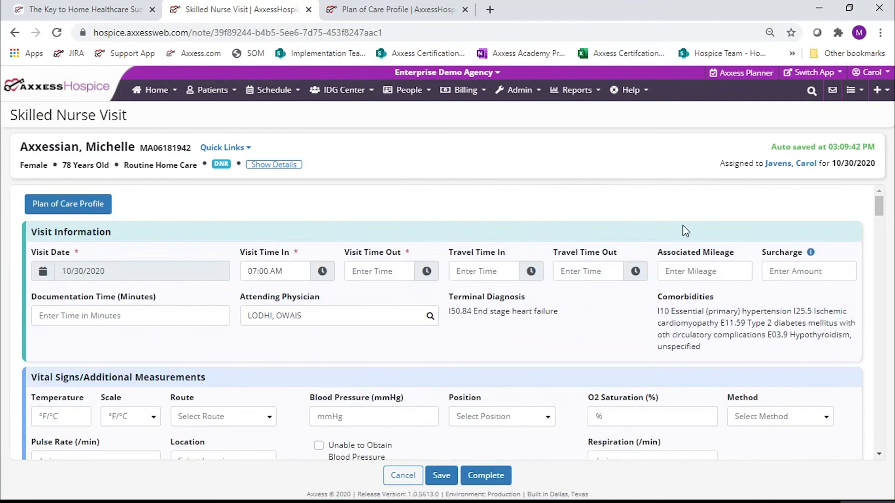
left_click(382, 271)
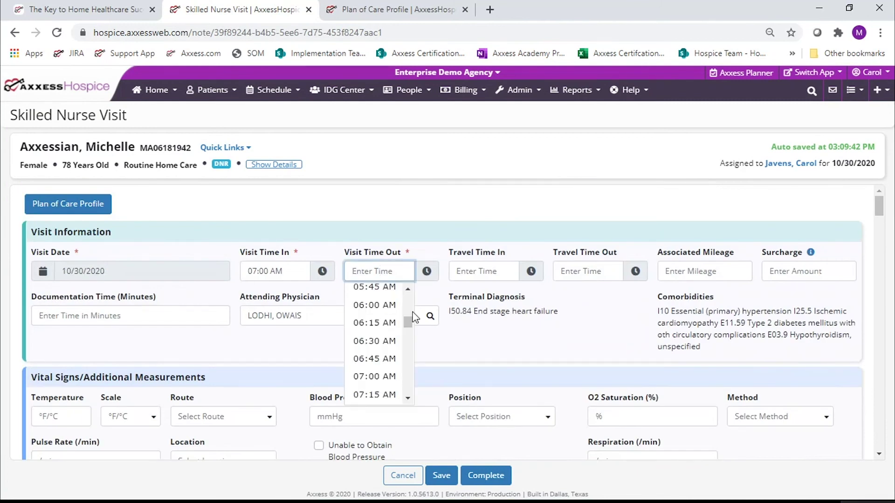
scroll(401, 373, "down", 3)
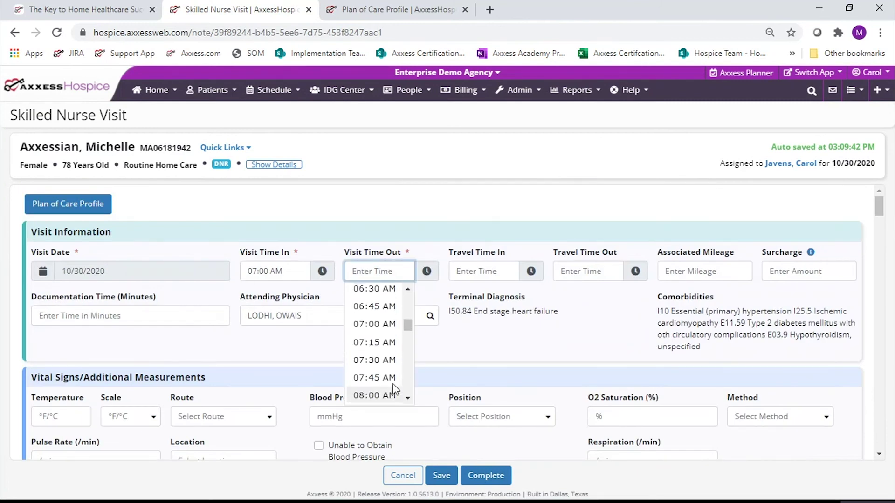
left_click(393, 383)
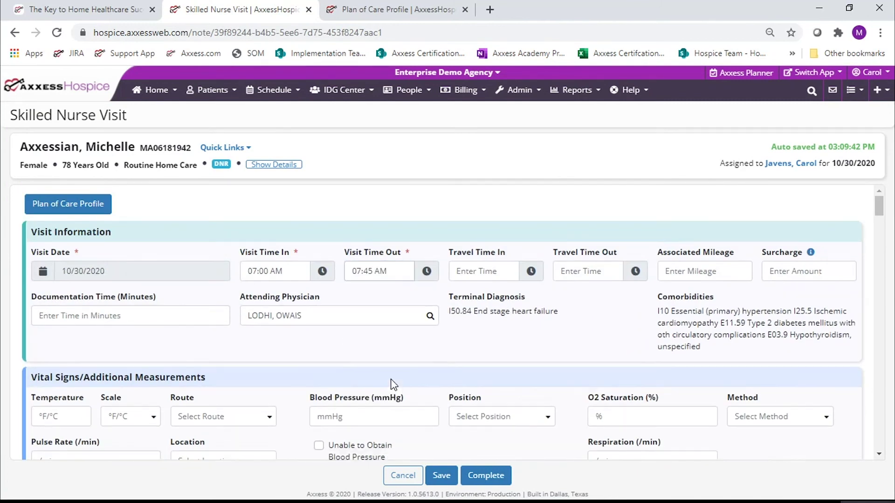
- Complete and sign the Skilled Nurse Visit with signature date 10/30/2020, and return to the employee schedule
left_click(489, 478)
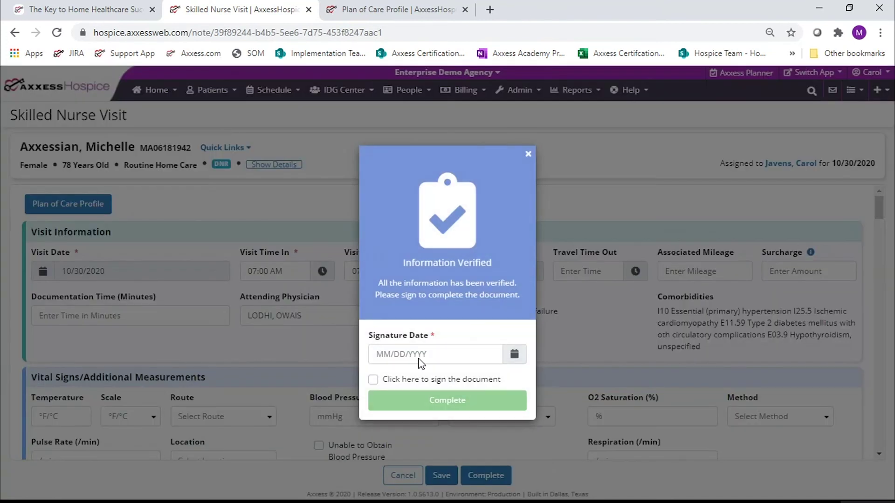
left_click(421, 359)
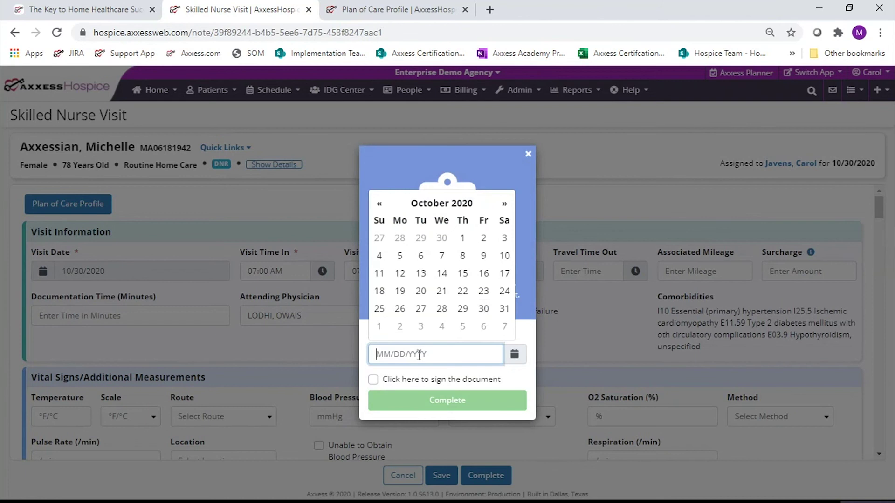
left_click(484, 309)
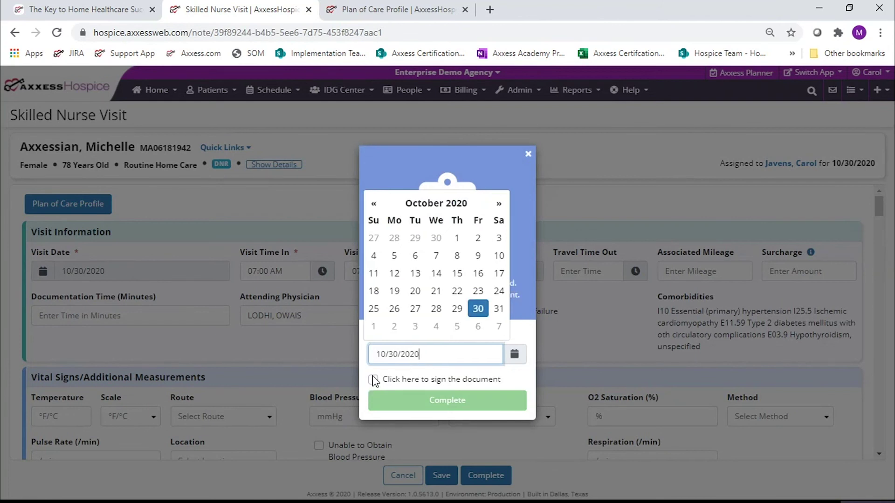
left_click(372, 380)
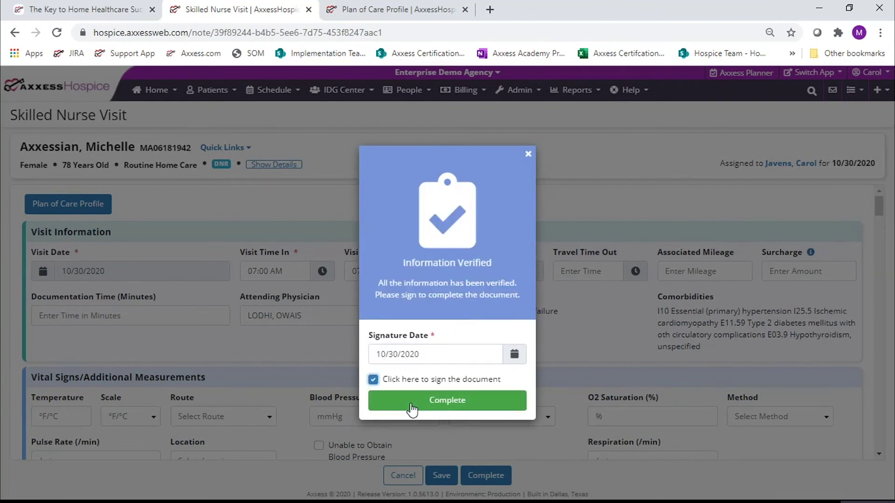
left_click(411, 404)
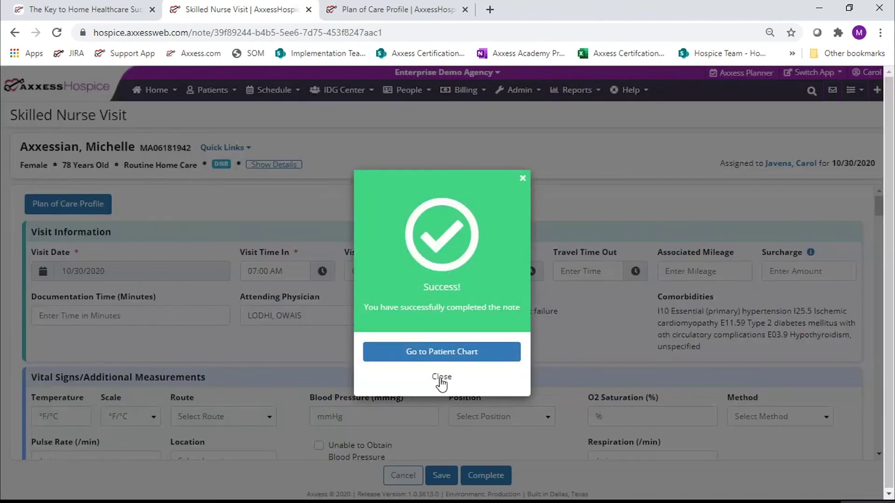
left_click(441, 379)
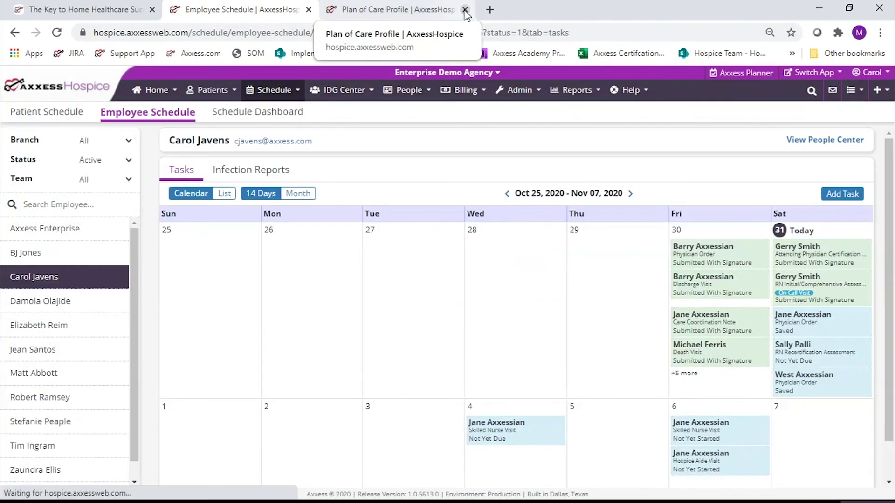
- Close the Plan of Care Profile page, show the schedule tasks as a list, and open the Skilled Nurse PRN Visit
left_click(464, 9)
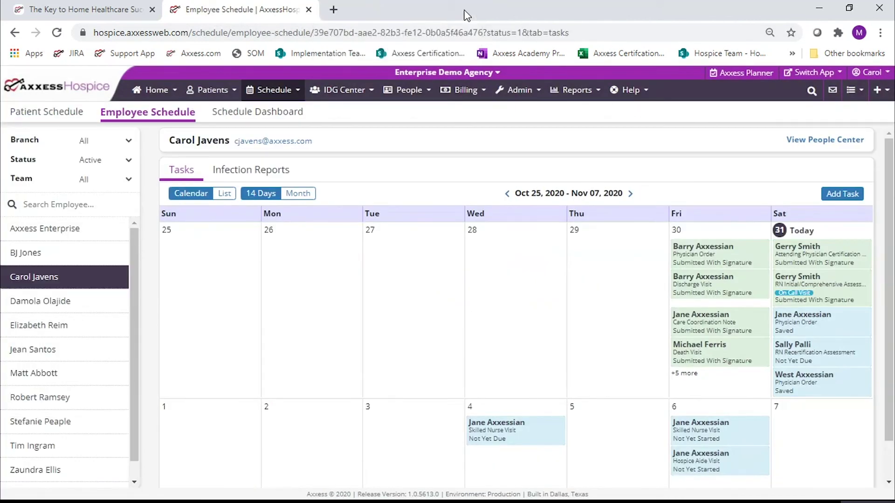
left_click(226, 194)
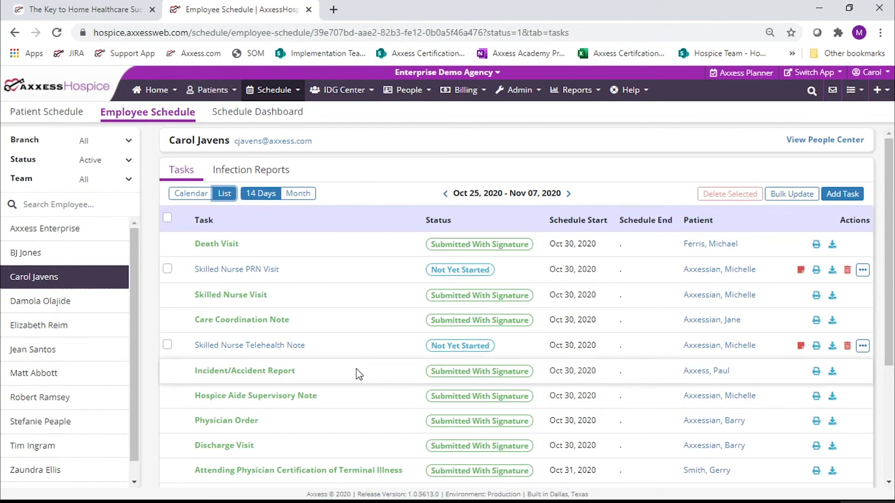
left_click(239, 270)
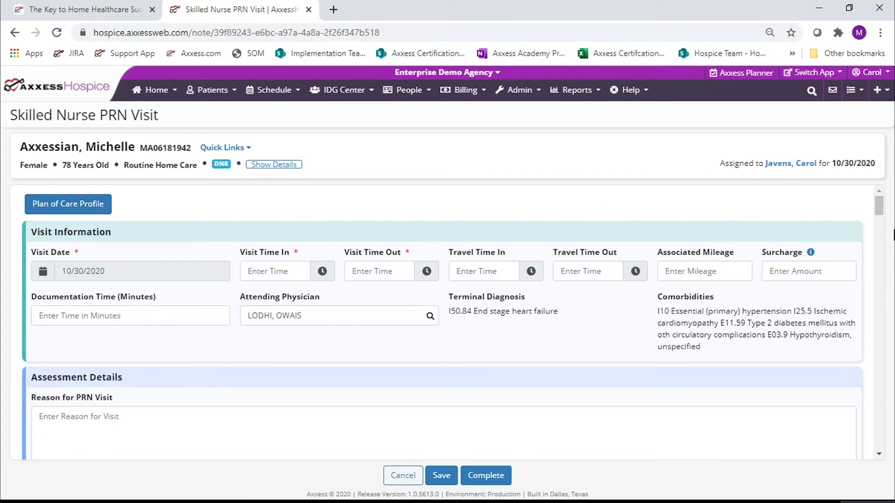
- Enter "patient had increased shortness of breath" as the Reason for PRN Visit
left_click_drag(879, 204, 873, 224)
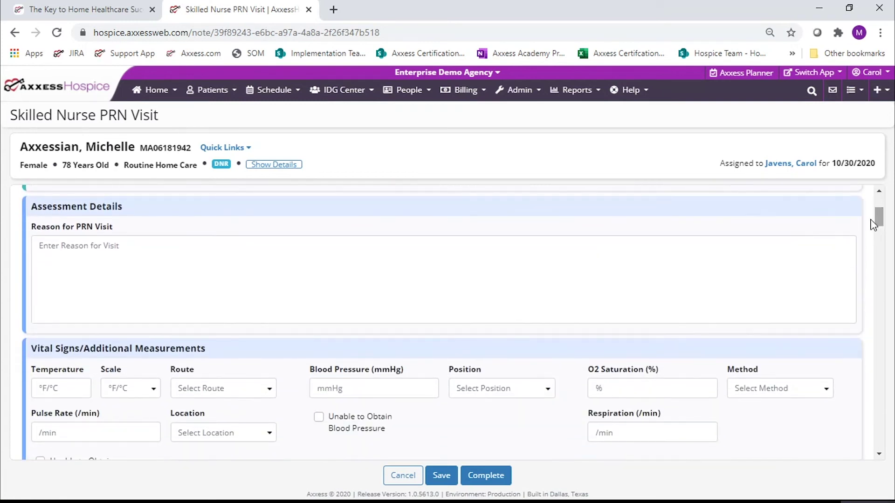
left_click(208, 258)
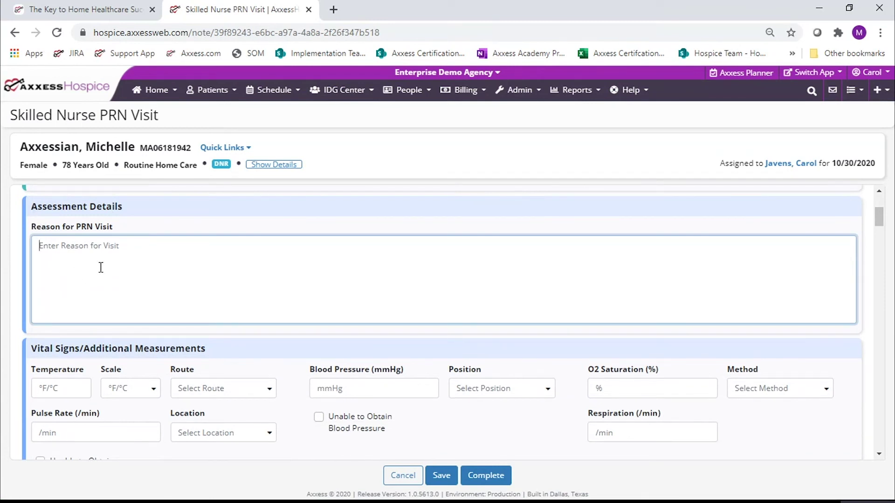
type("patient had increased")
type("shortness")
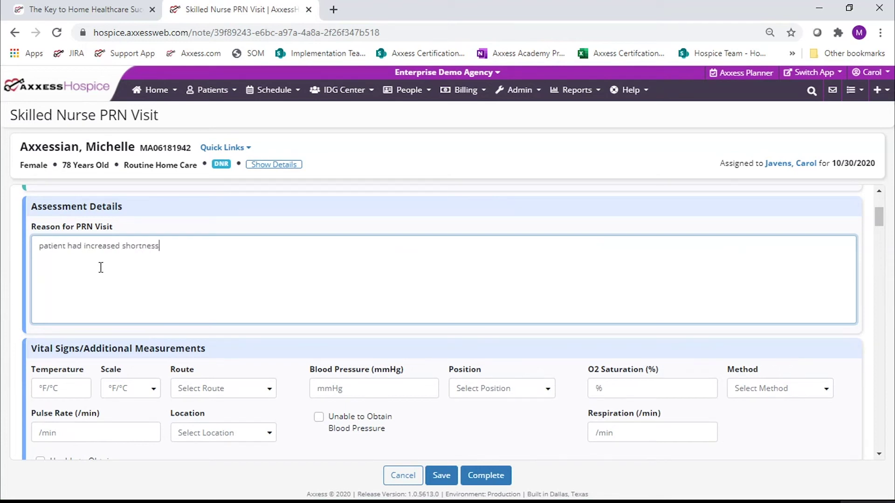
type(" of breath")
- Answer No to both Need for Higher Level of Care and Patient is Imminent
left_click_drag(880, 224, 881, 248)
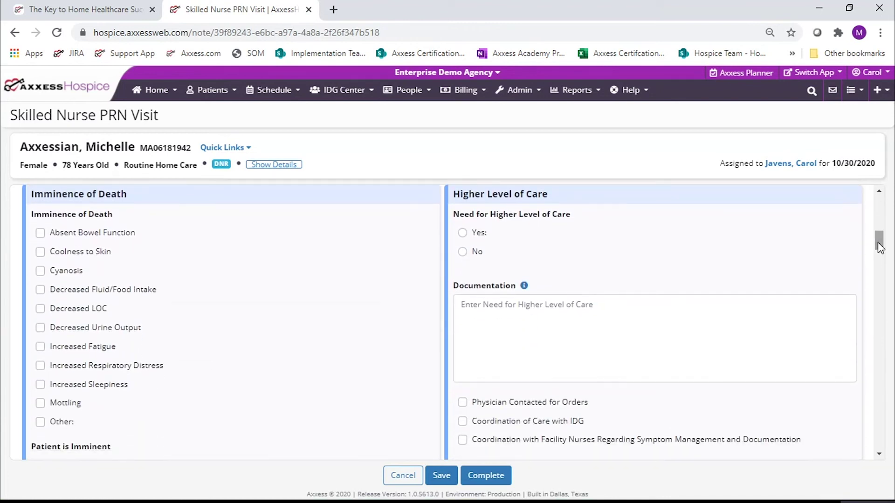
left_click(463, 252)
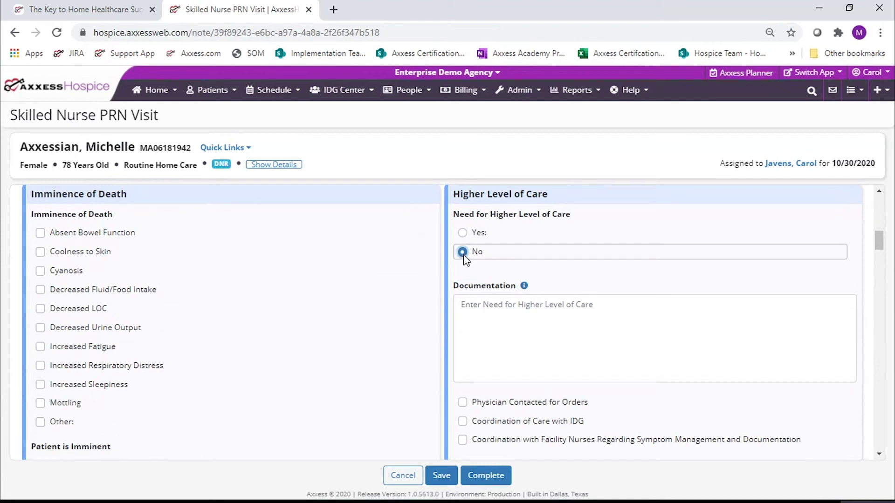
scroll(879, 244, "down", 3)
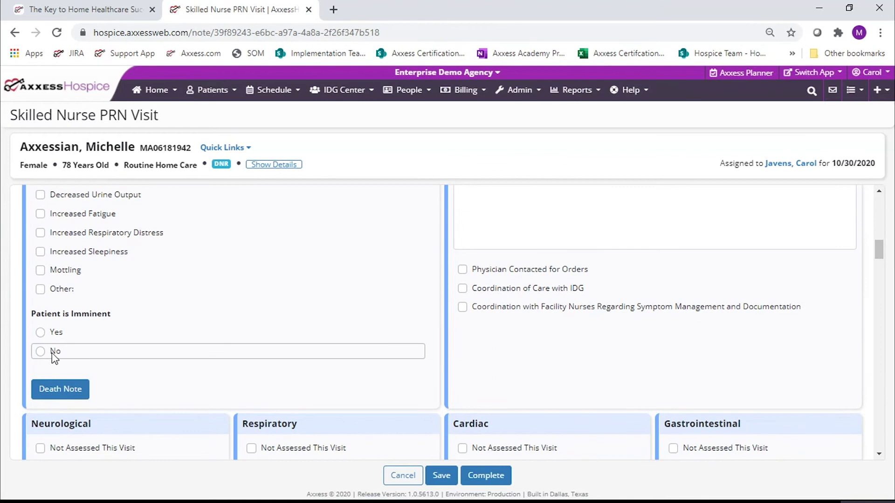
left_click(40, 351)
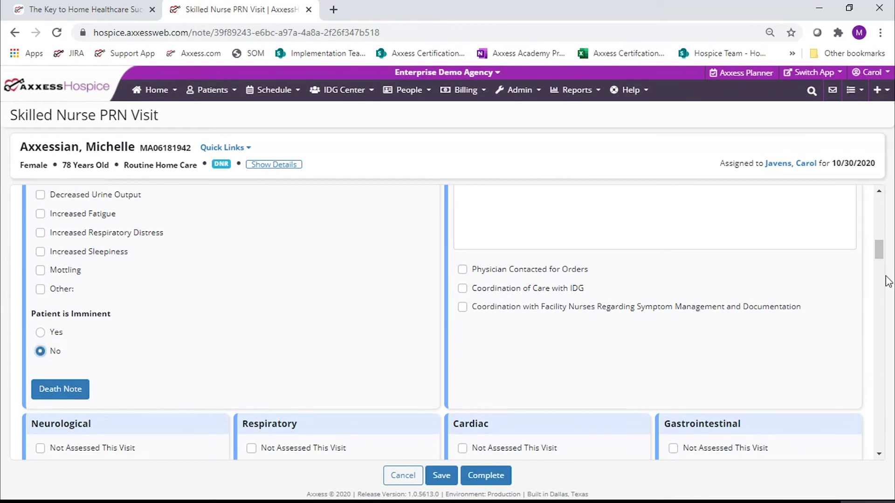
- Mark the Neurological, Cardiac and Gastrointestinal sections as Not Assessed This Visit
scroll(879, 251, "down", 3)
left_click_drag(879, 257, 880, 267)
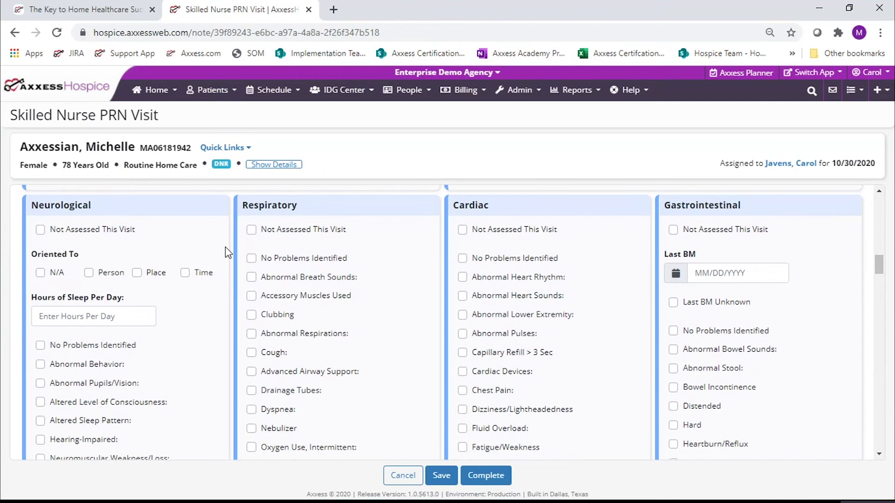
left_click(41, 230)
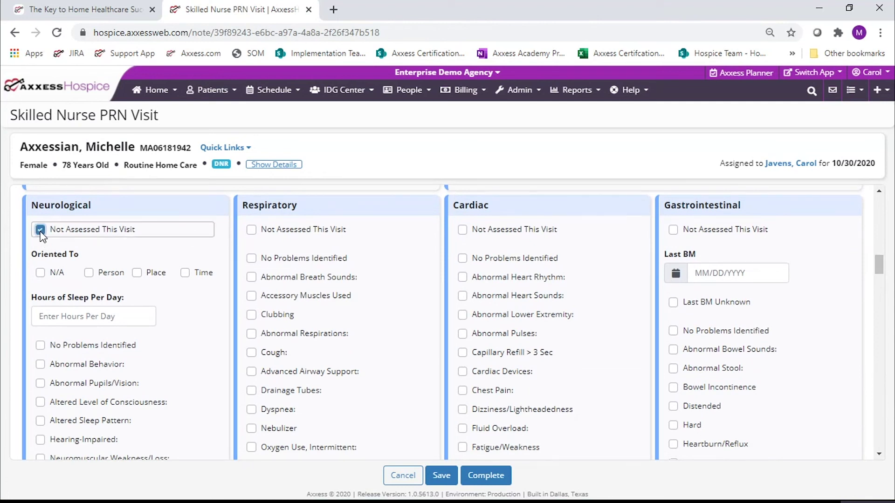
left_click(463, 231)
left_click(674, 230)
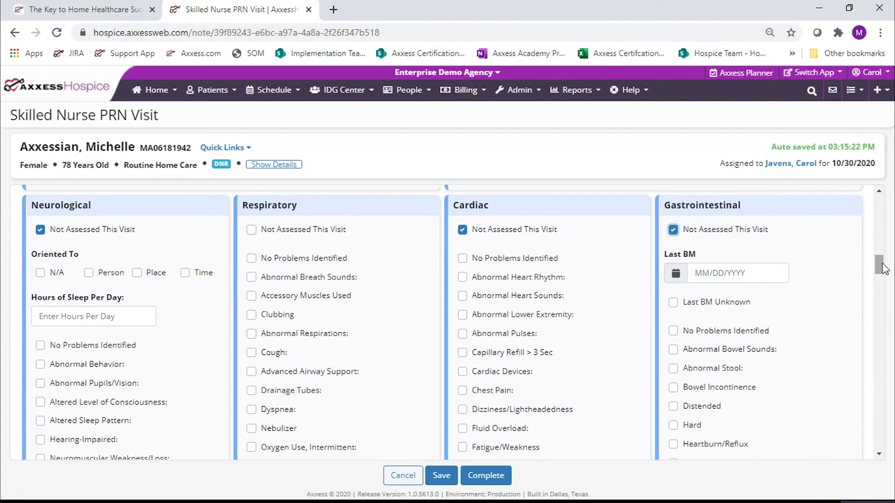
- Document Tachypnea under Abnormal Respirations in the Respiratory section
left_click_drag(881, 266, 882, 273)
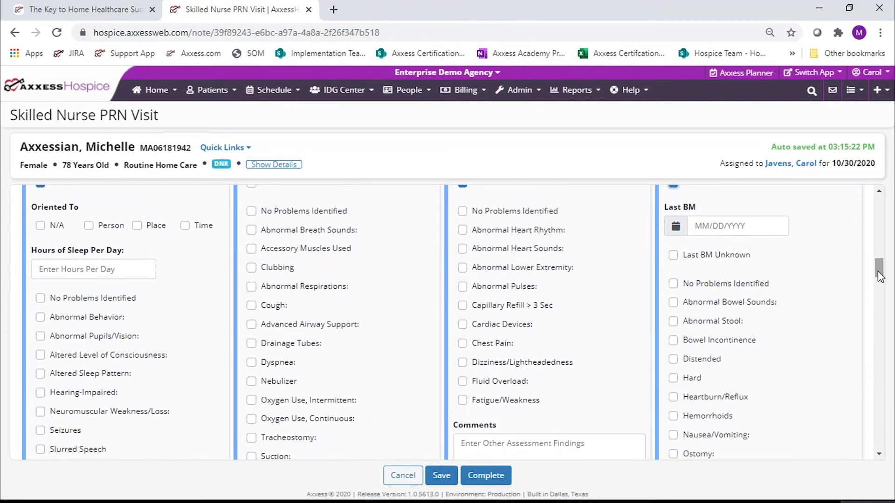
left_click(251, 287)
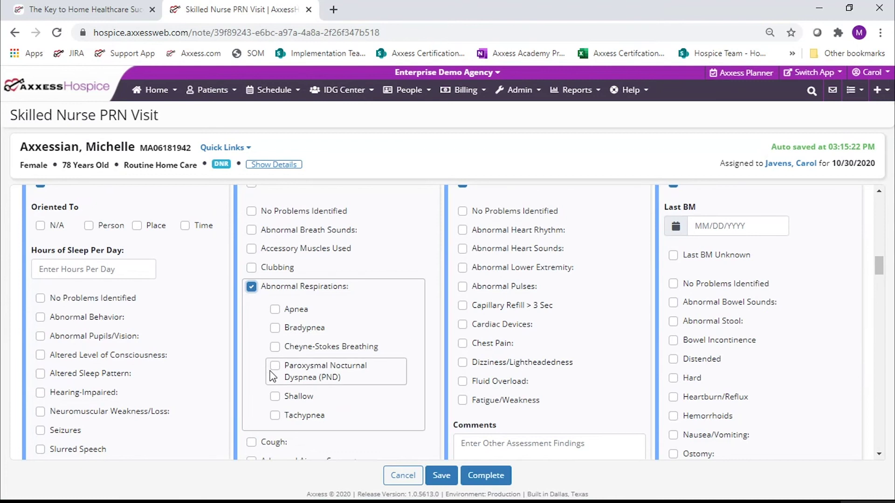
left_click(275, 417)
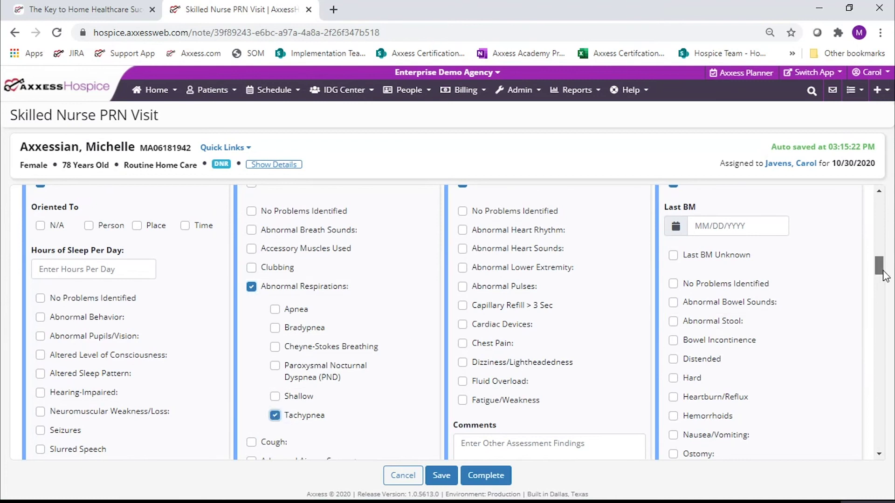
- Document Crackles/Rales under Abnormal Breath Sounds with the location "all fields"
left_click_drag(884, 276, 884, 277)
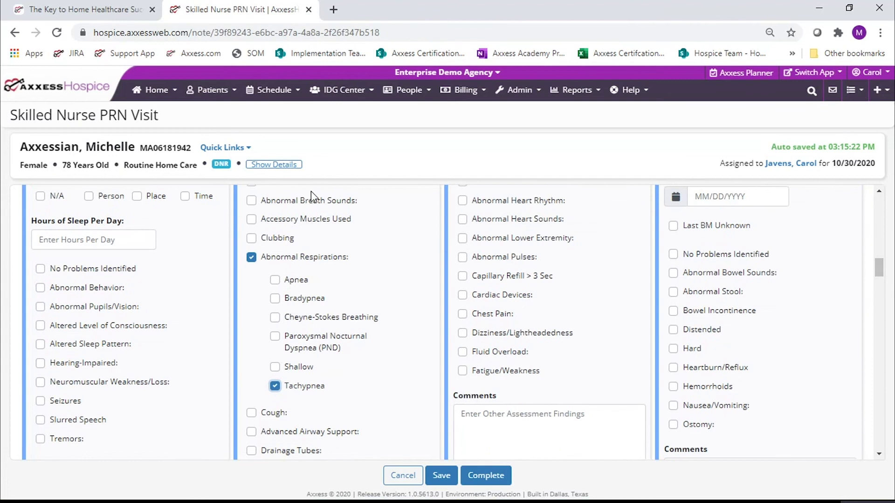
left_click(251, 201)
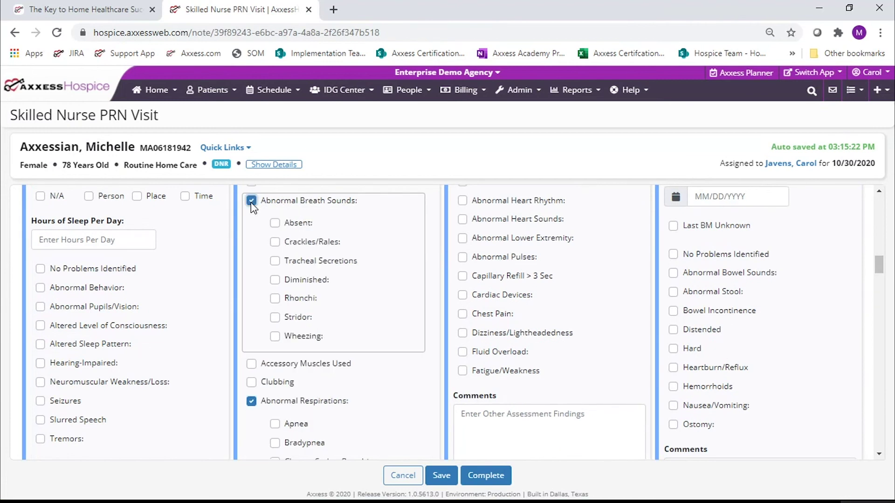
left_click(275, 242)
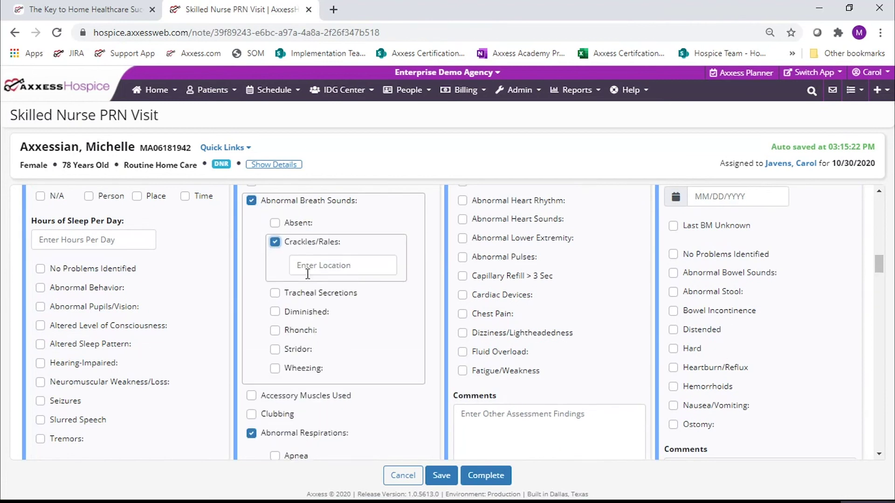
left_click(308, 267)
type("all fields")
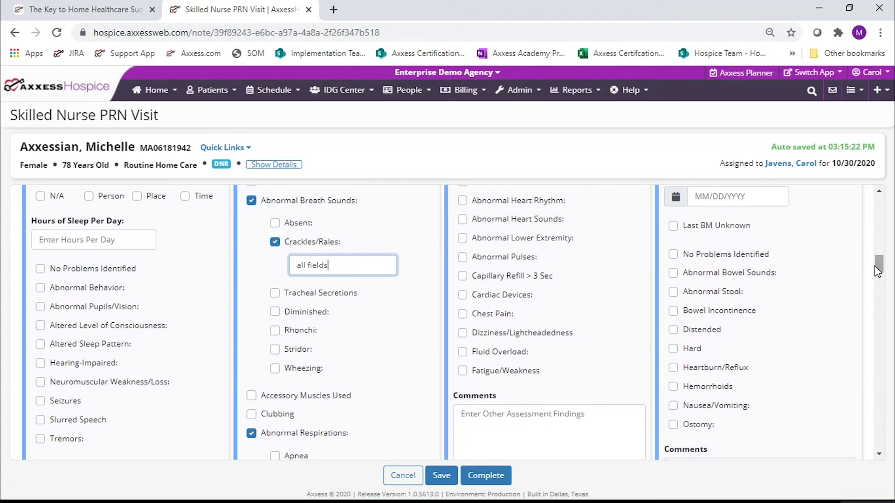
- Document Dyspnea At Rest (During the Day or Night) in the Respiratory section
left_click_drag(879, 270, 883, 295)
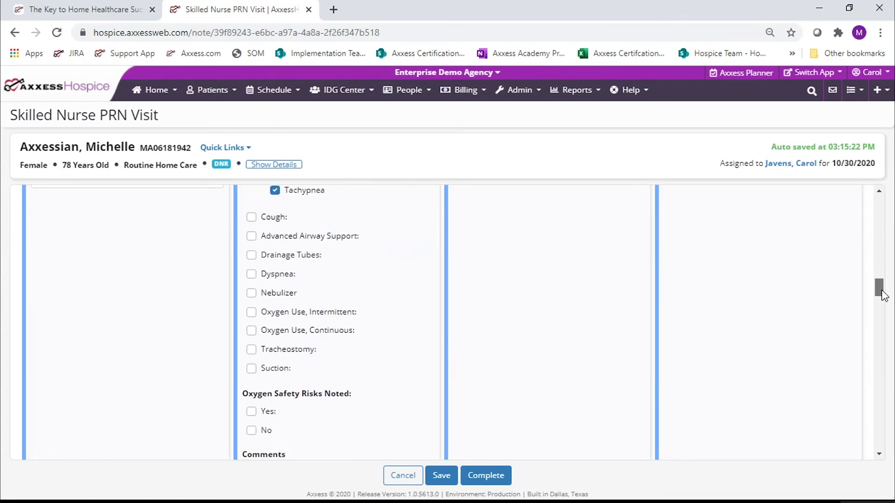
left_click(252, 274)
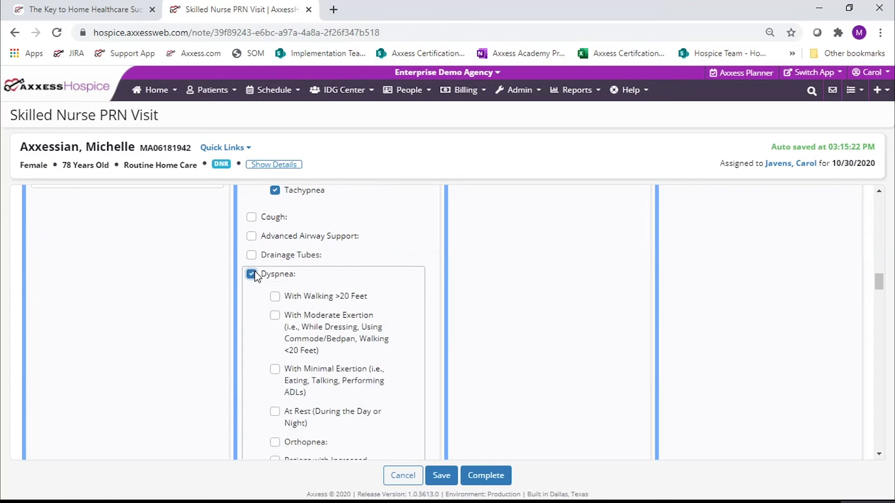
left_click(349, 416)
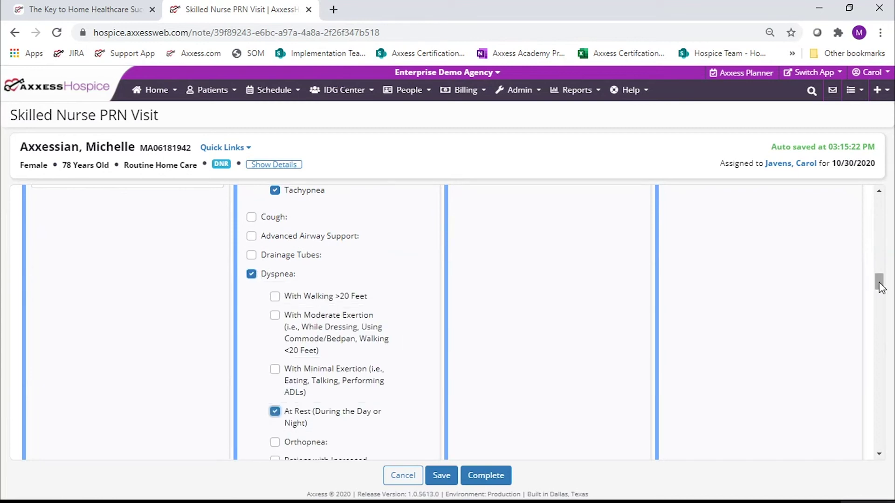
left_click_drag(881, 288, 886, 398)
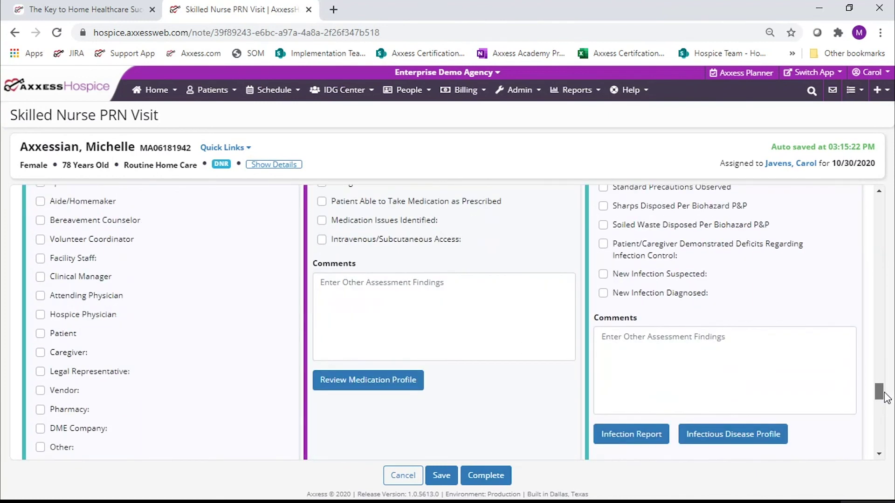
- Save the Skilled Nurse PRN Visit and leave the note for the employee schedule
left_click(438, 473)
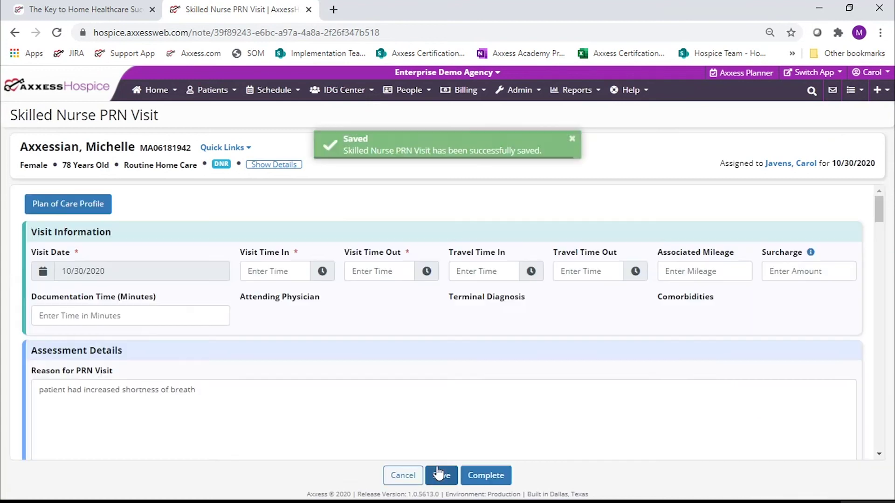
left_click(403, 475)
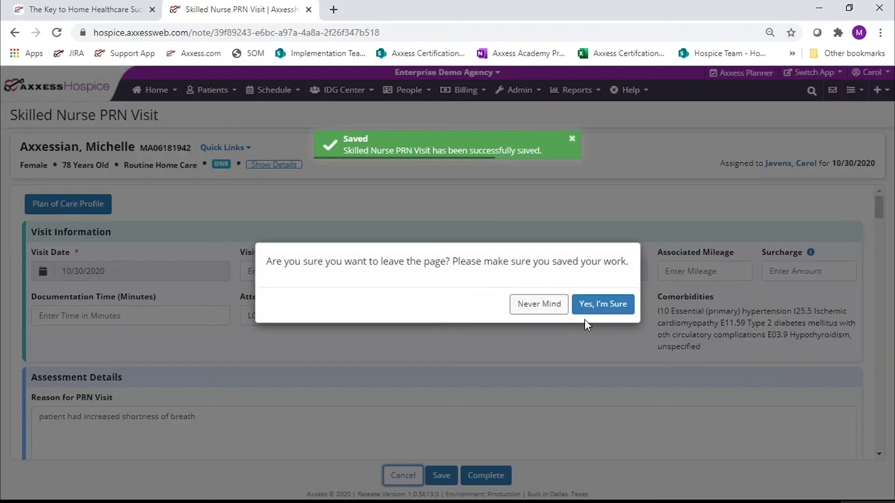
left_click(599, 308)
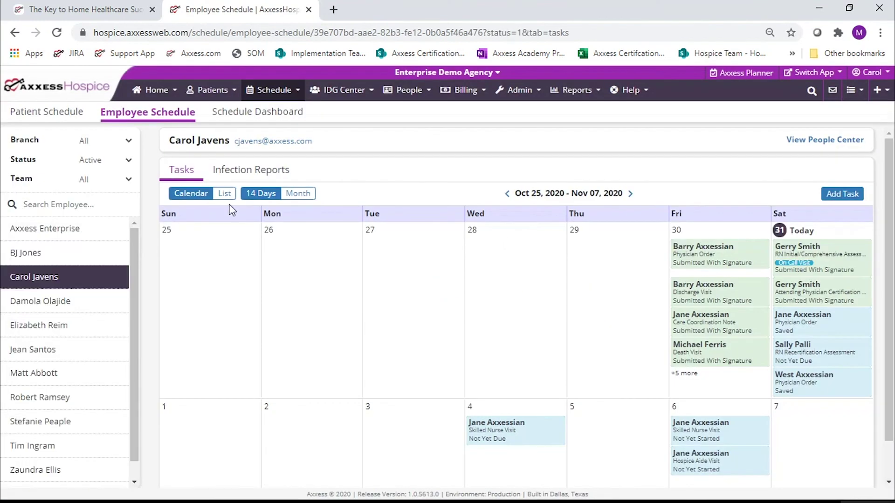
- Show the employee's tasks as a list and open the Skilled Nurse Telehealth Note scheduled for Oct 30, 2020
left_click(227, 197)
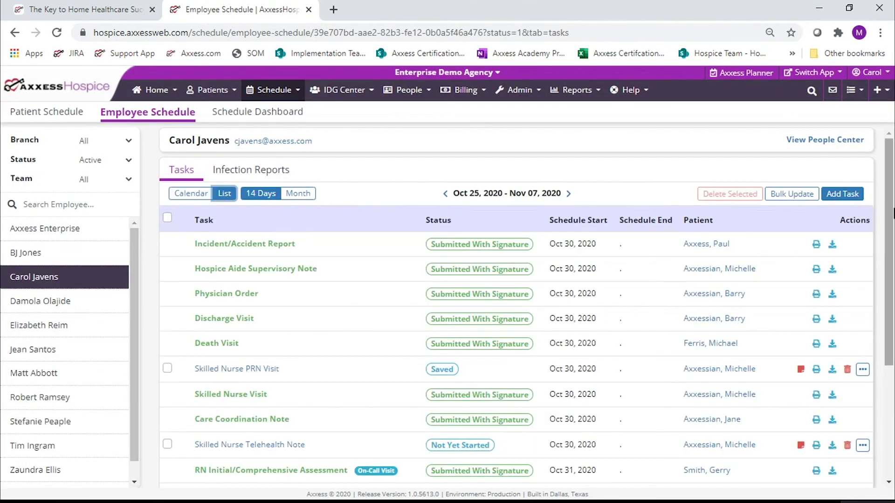
left_click_drag(889, 207, 889, 302)
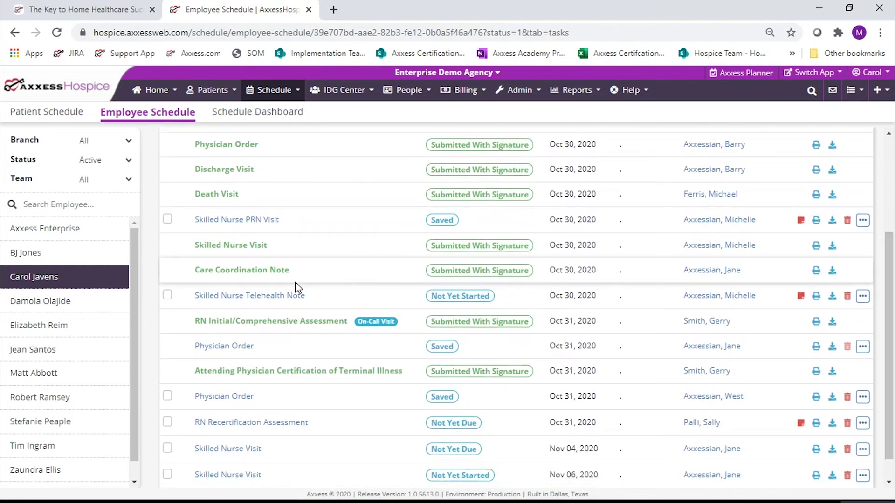
left_click(282, 301)
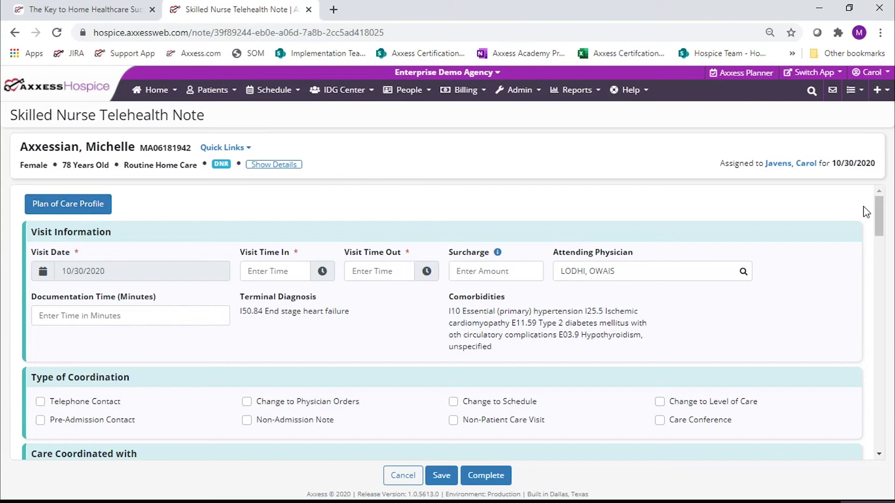
- Set the type of coordination to Telephone Contact and mark the care as coordinated with the Patient
left_click_drag(878, 212, 880, 243)
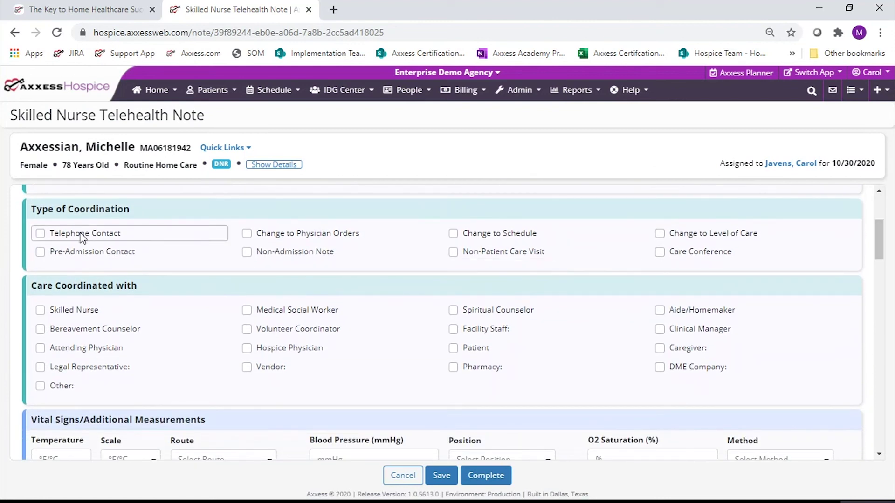
left_click(82, 238)
left_click(454, 349)
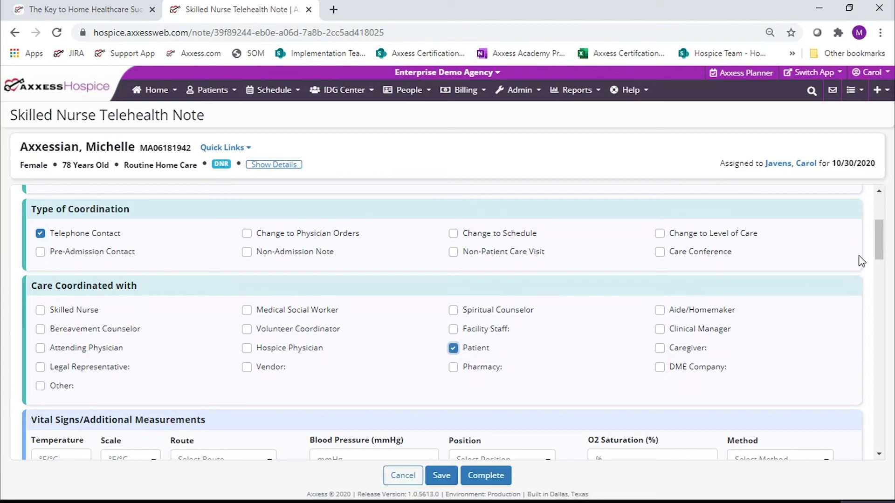
- Examine the vital signs, symptom rating, physical needs and progress toward goals fields of the telehealth note
left_click_drag(879, 252, 880, 282)
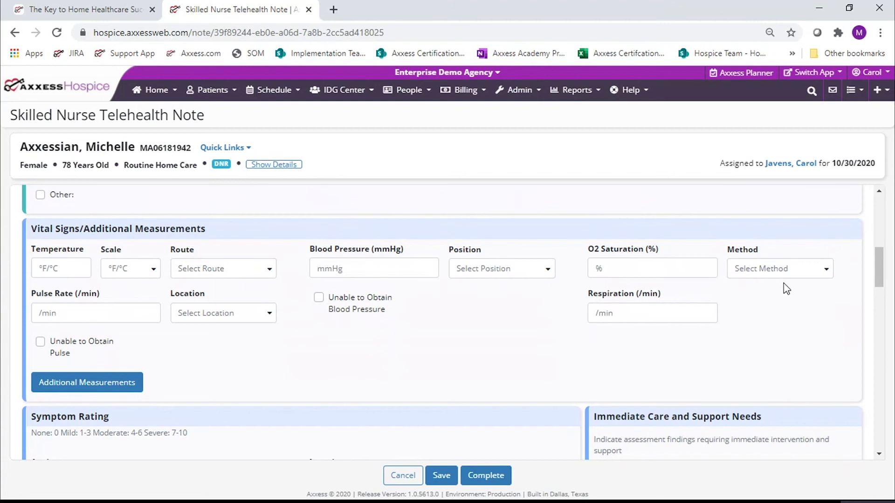
left_click_drag(880, 265, 880, 300)
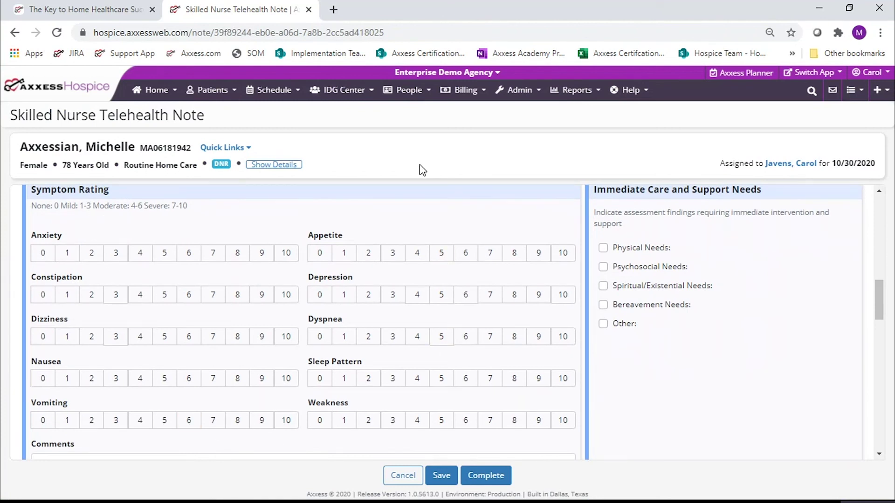
left_click_drag(881, 305, 882, 303)
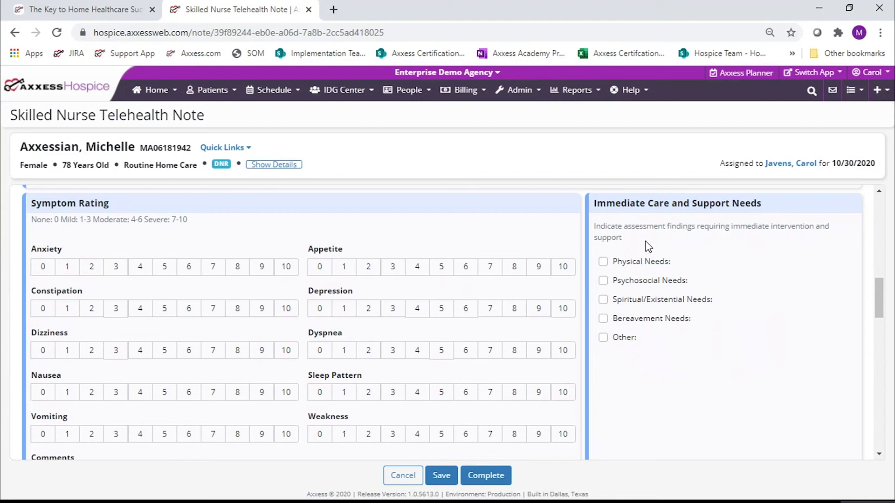
left_click(603, 262)
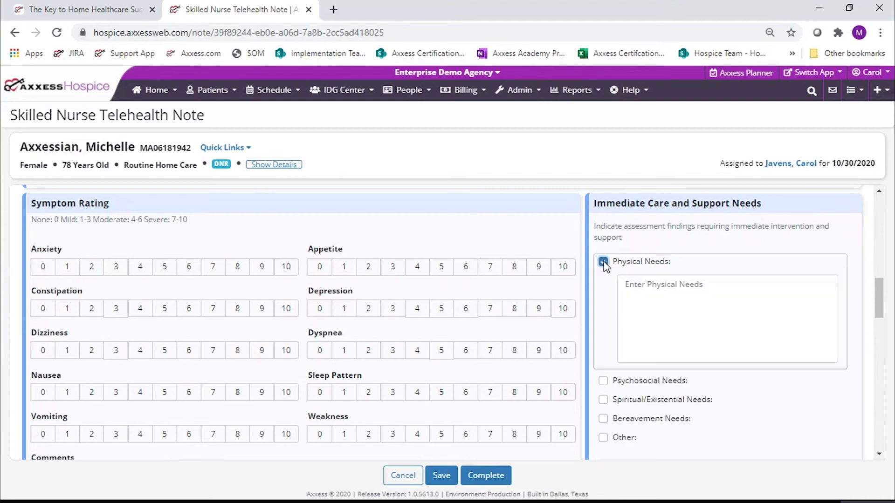
left_click(603, 262)
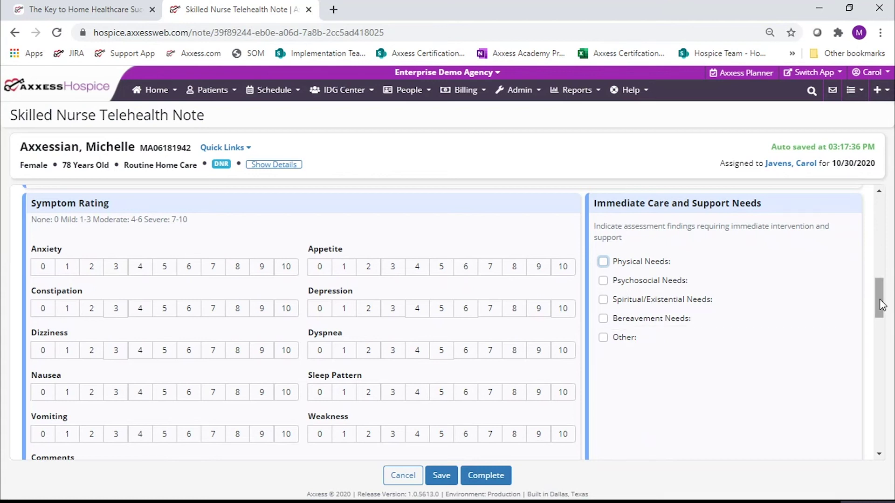
left_click_drag(882, 305, 882, 373)
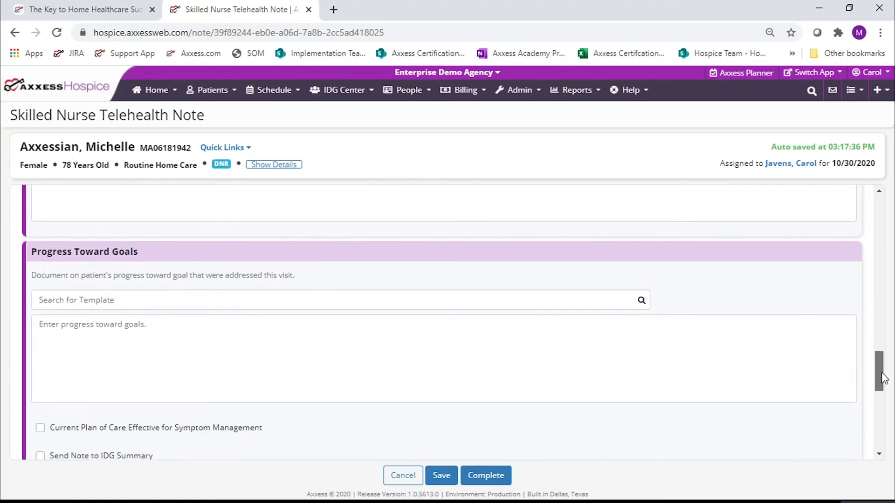
left_click(514, 350)
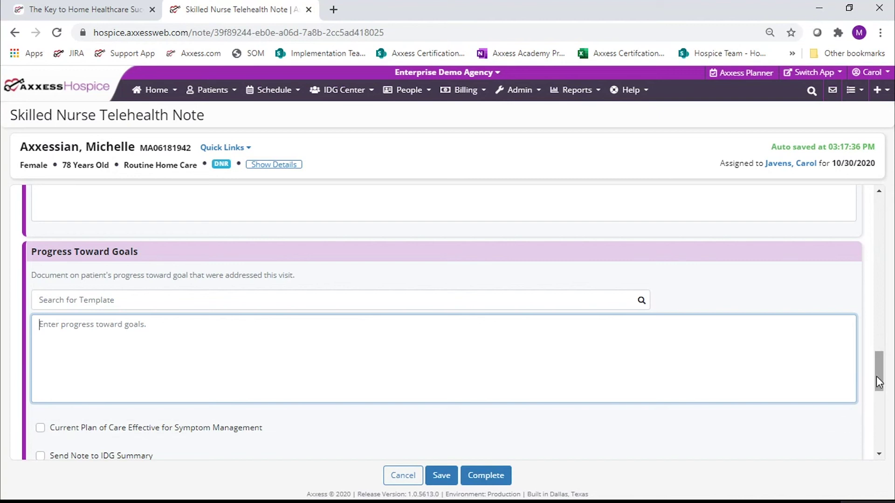
- Enter the narrative "Telehealth visit done due to COVID 19 PHE using iPad and Face Time."
left_click_drag(878, 381, 867, 419)
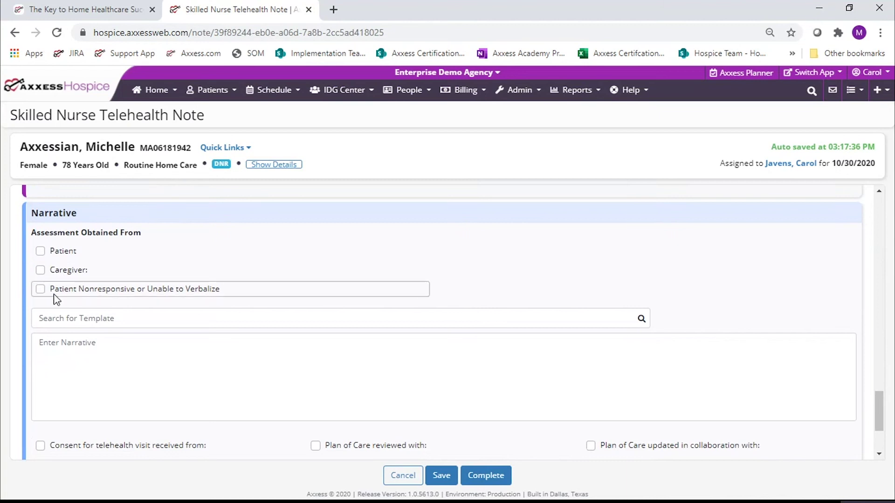
left_click(252, 354)
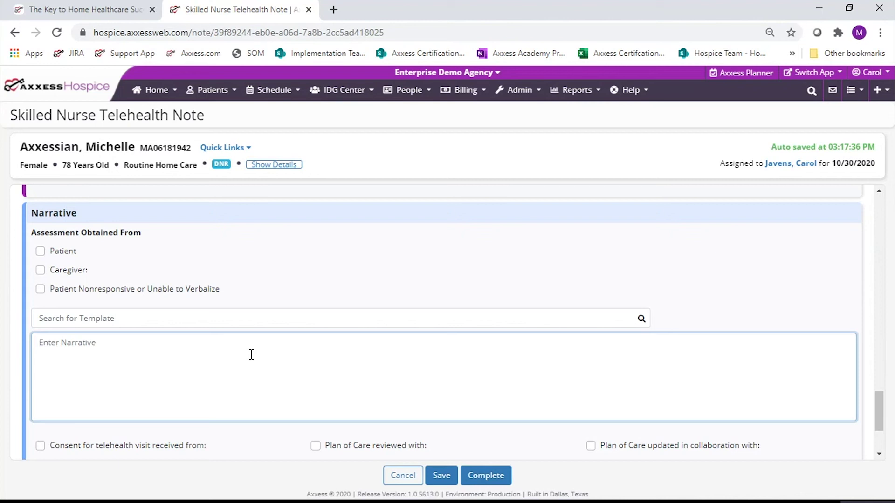
type("Telehealth visit done due to ")
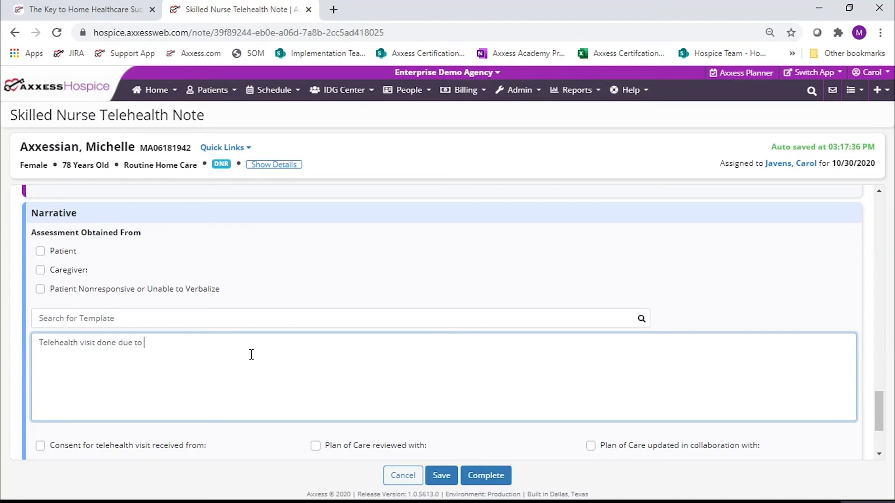
type("COVID 19 PHE")
type("using iPad")
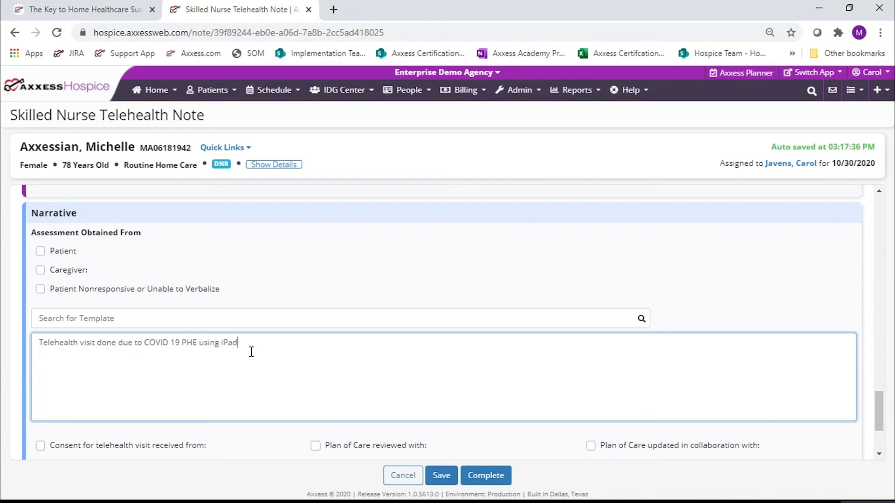
type(" and Face Time.")
- Examine the entry fields for telehealth consent, plan of care review and update, and need for an in-person visit below the narrative
left_click_drag(877, 404, 876, 423)
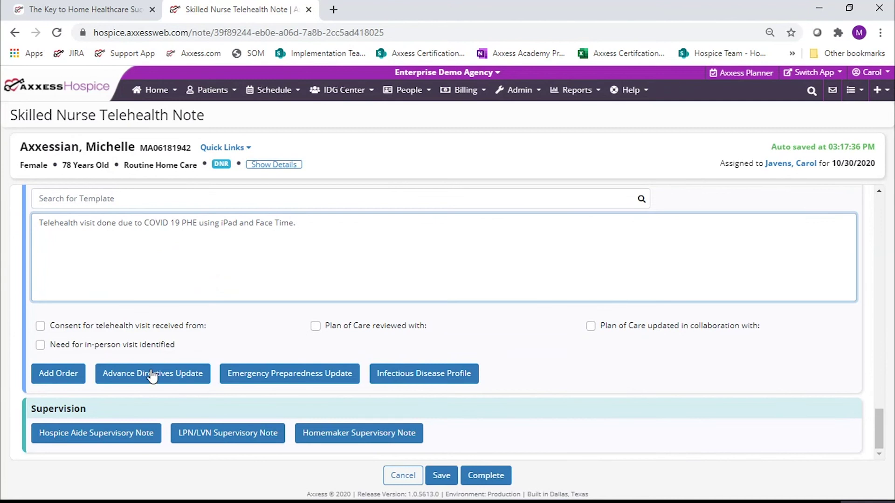
left_click(147, 327)
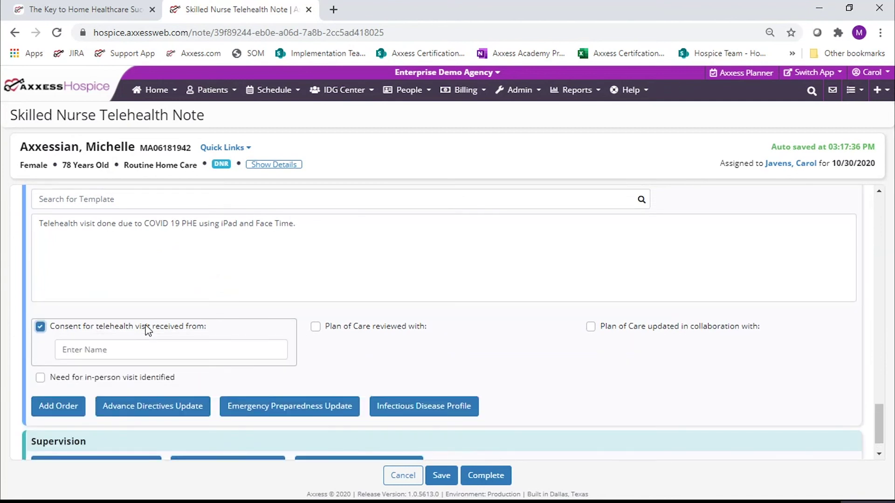
left_click(148, 328)
left_click(315, 329)
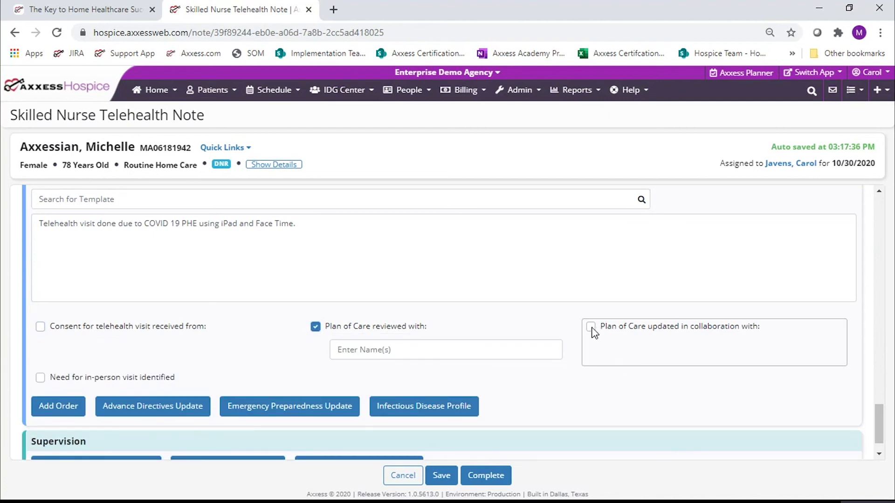
left_click(591, 328)
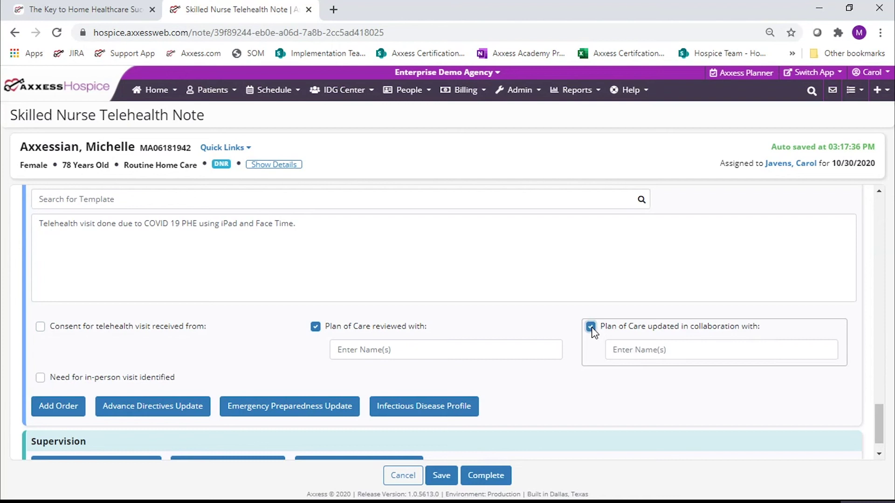
left_click(592, 328)
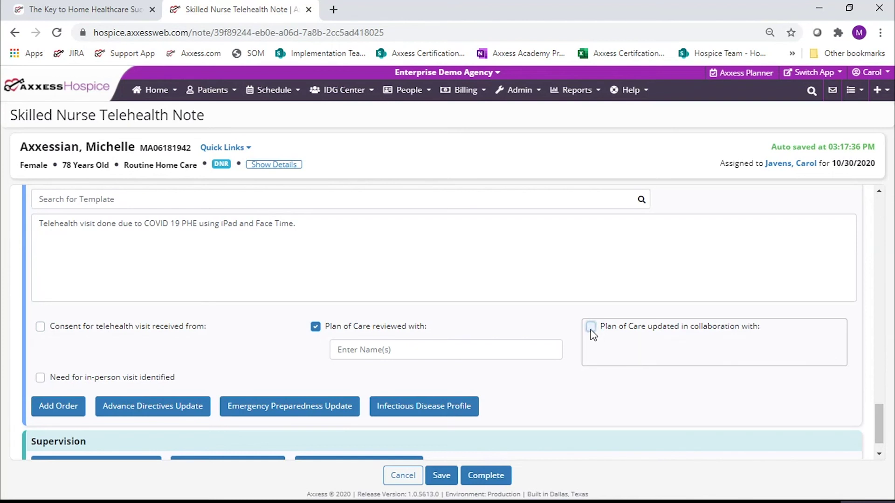
left_click(316, 327)
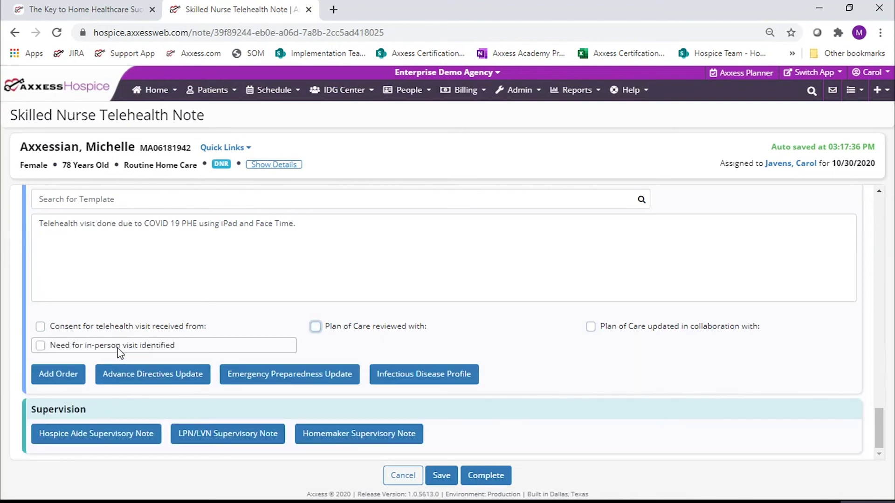
left_click(41, 346)
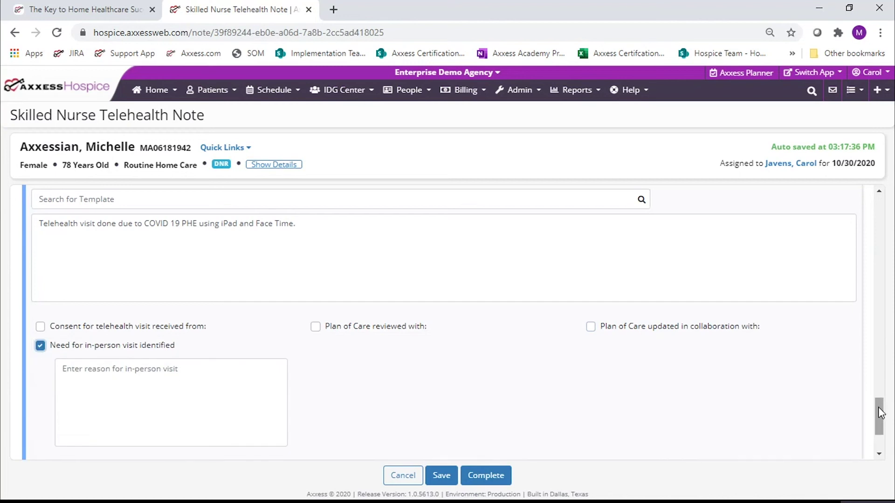
left_click_drag(878, 407, 878, 417)
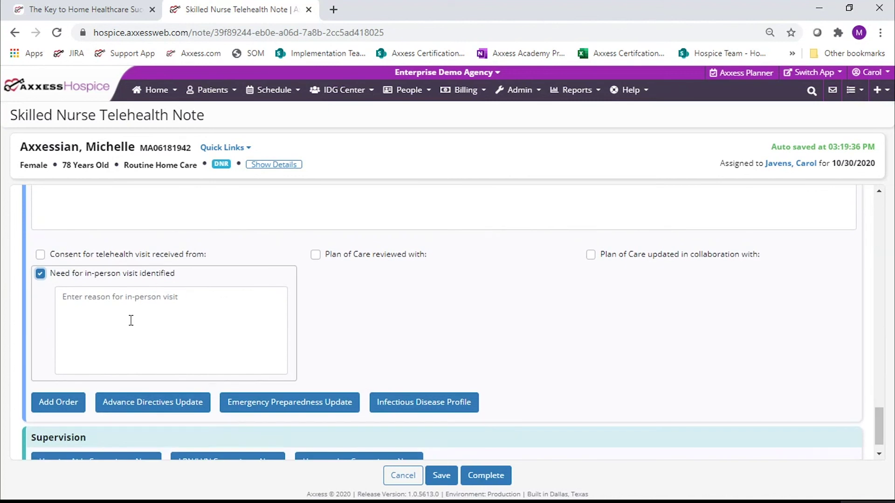
left_click(40, 274)
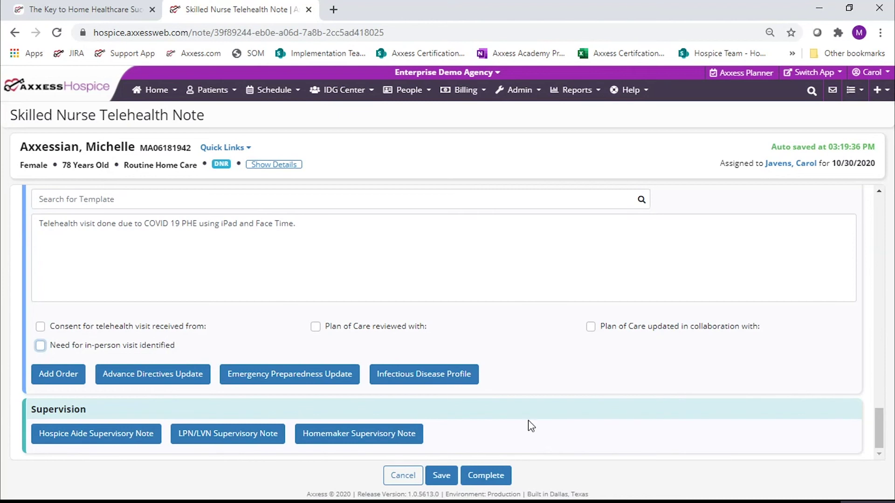
- Try to complete the Skilled Nurse Telehealth Note and leave it for the employee schedule
left_click(489, 477)
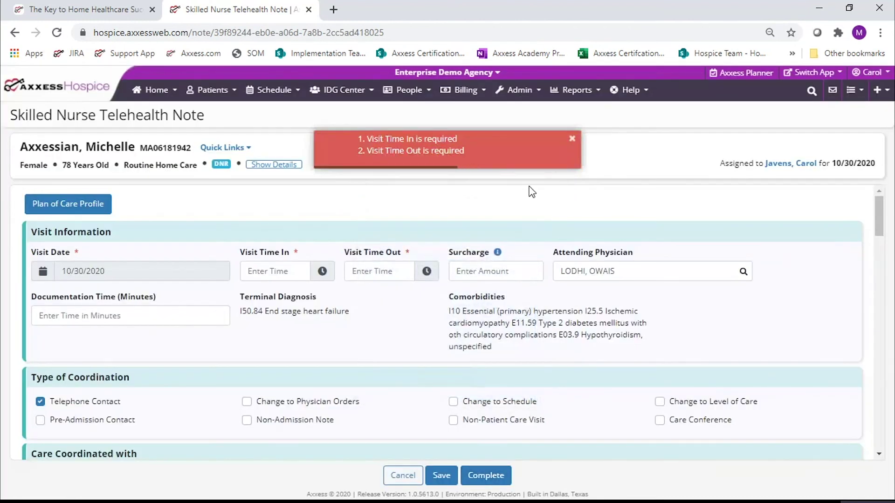
left_click(572, 139)
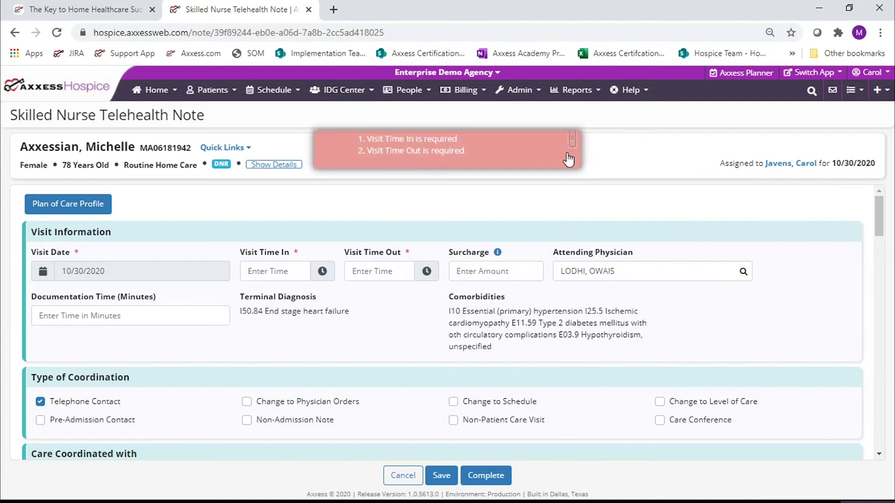
left_click(406, 475)
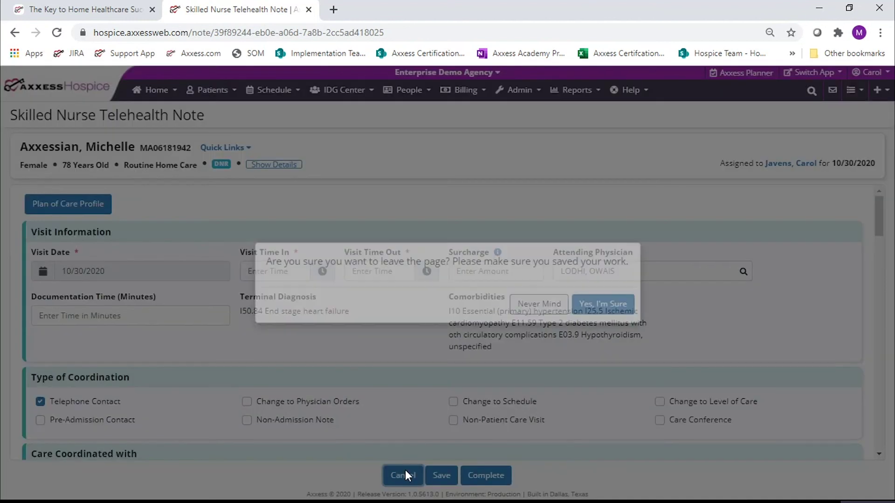
left_click(596, 306)
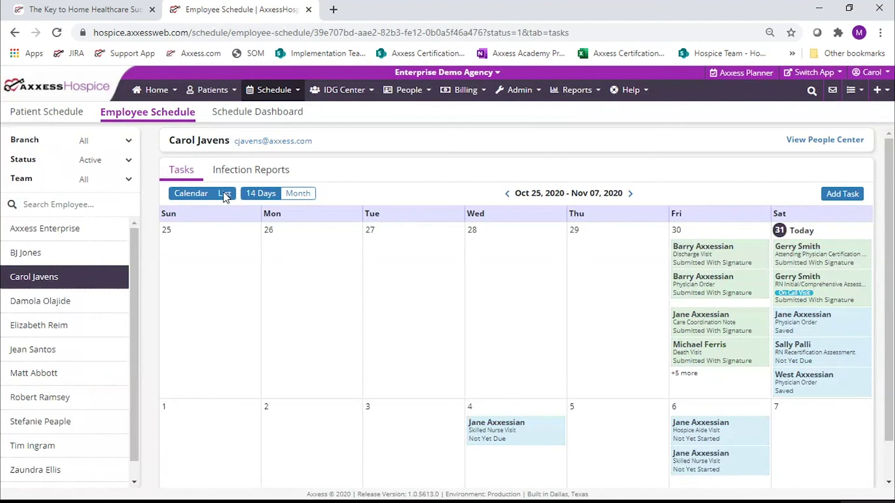
- Show the tasks as a list and open the RN Recertification Assessment scheduled for Oct 31, 2020
left_click(226, 196)
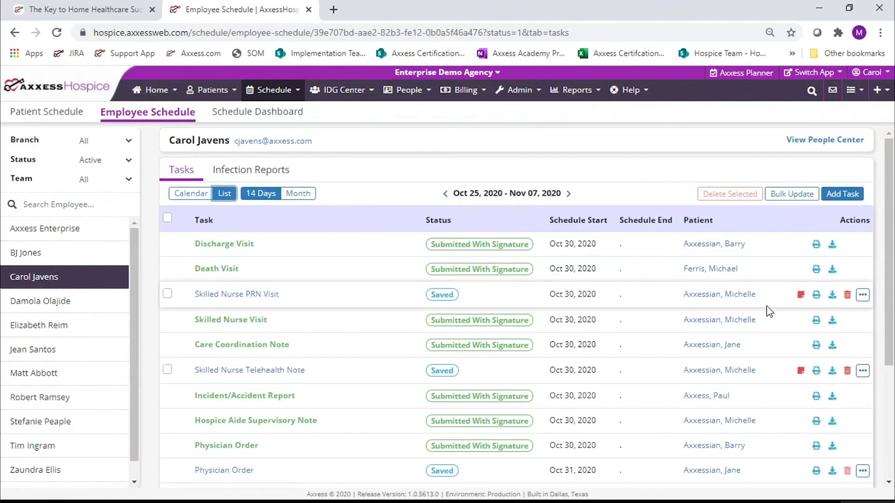
left_click_drag(888, 287, 880, 398)
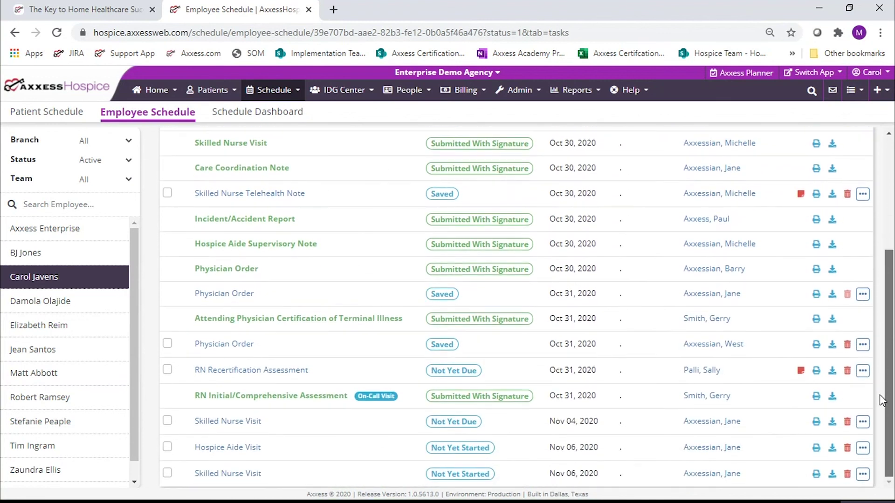
left_click(274, 370)
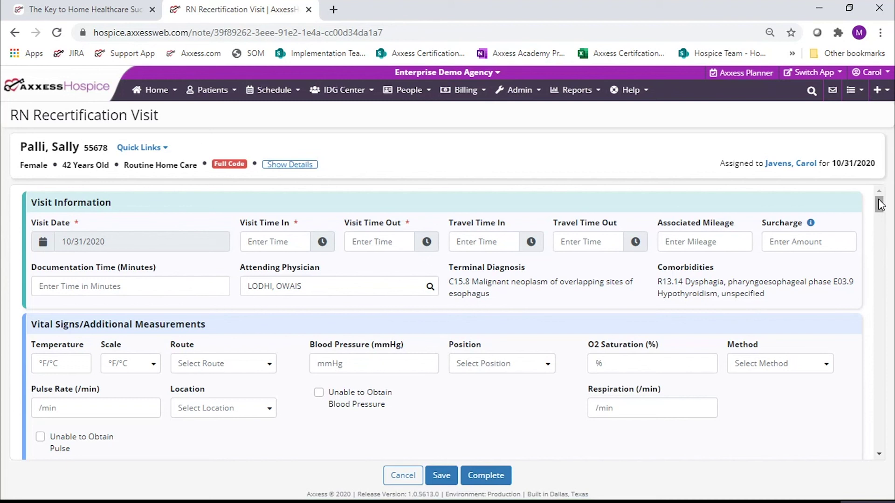
- Set the visit time in to 10:30 AM and the visit time out to 11:15 AM
left_click(285, 237)
scroll(303, 303, "down", 5)
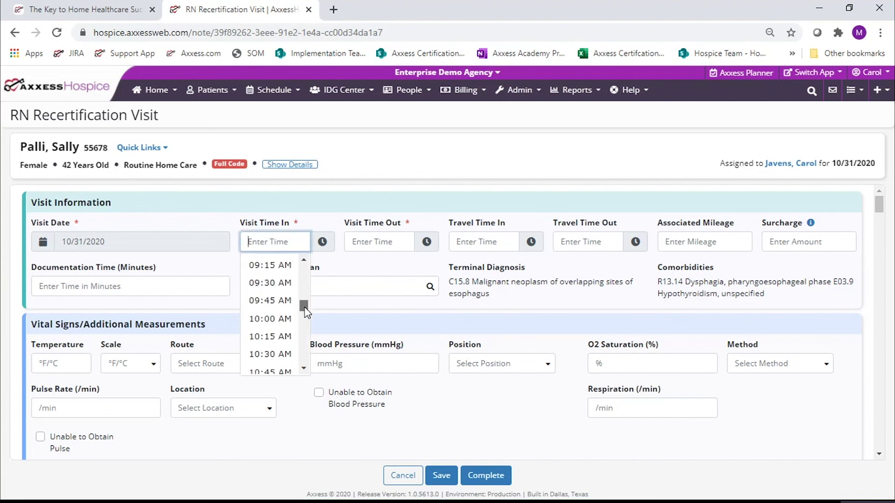
left_click(272, 307)
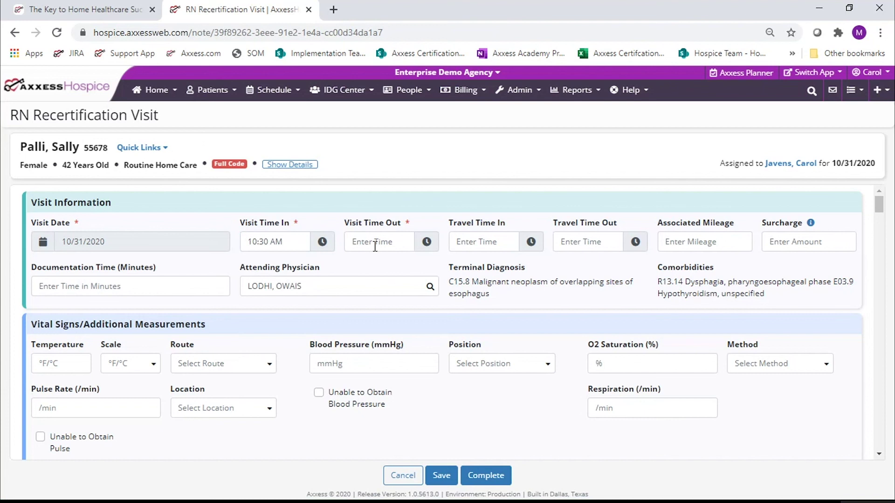
left_click(379, 242)
right_click(386, 360)
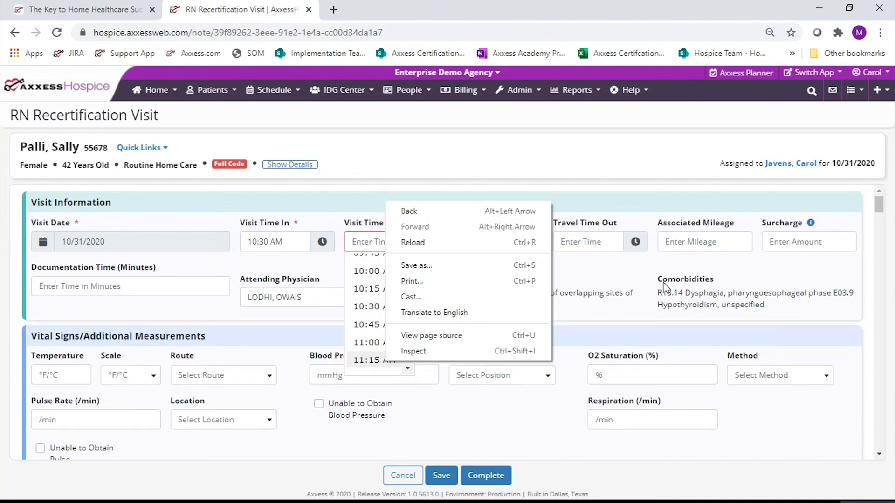
left_click(373, 360)
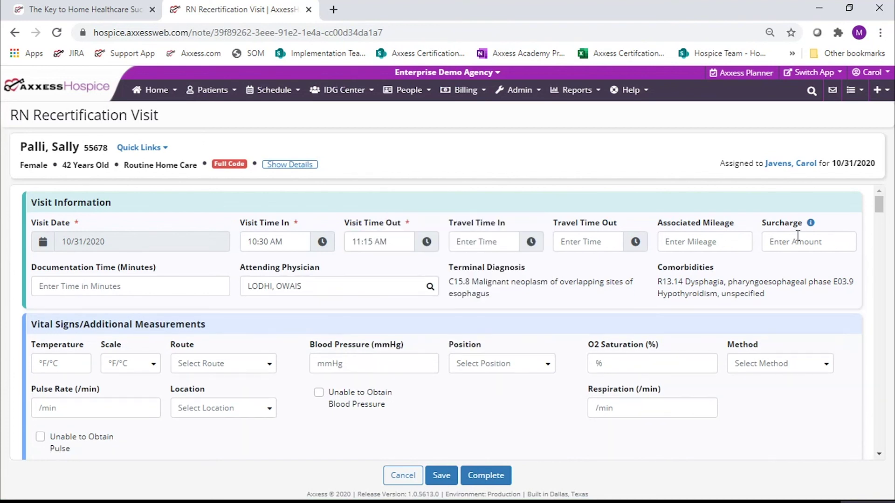
- Mark SN Evaluation Performed with need for hospice services indicated in the Plan of Care Review
left_click_drag(883, 206, 884, 225)
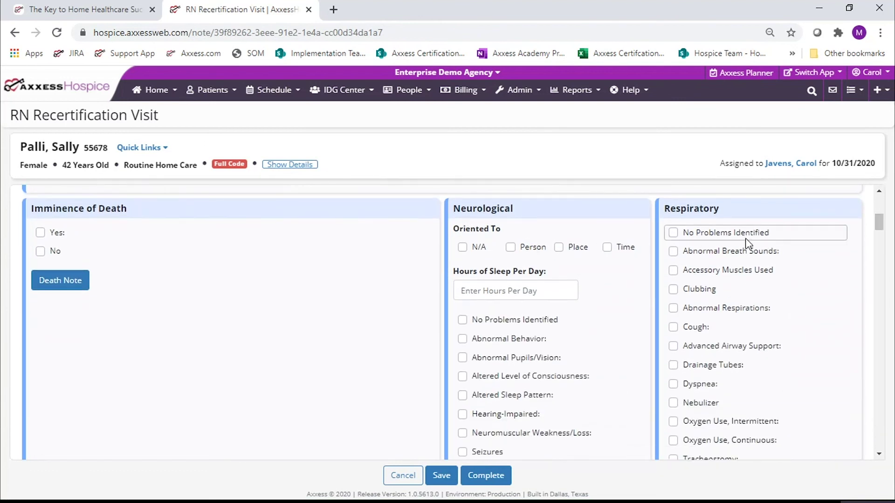
left_click_drag(882, 224, 881, 266)
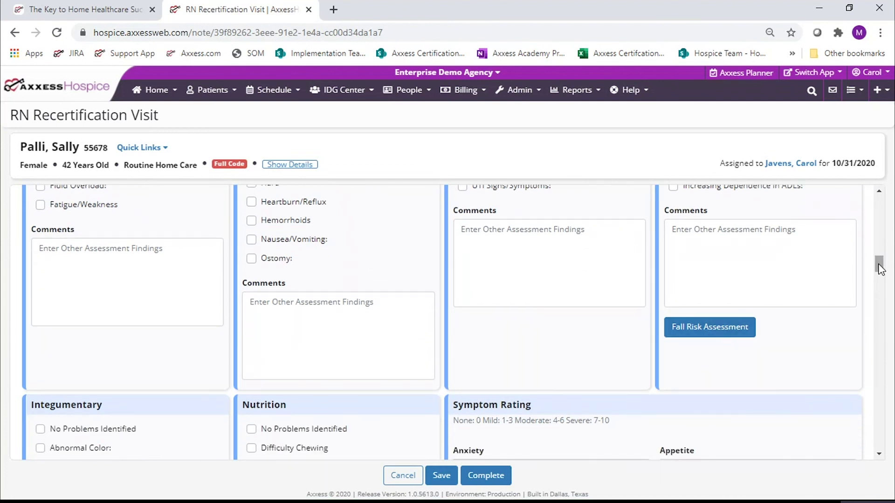
left_click_drag(881, 269, 881, 273)
left_click_drag(880, 275, 881, 281)
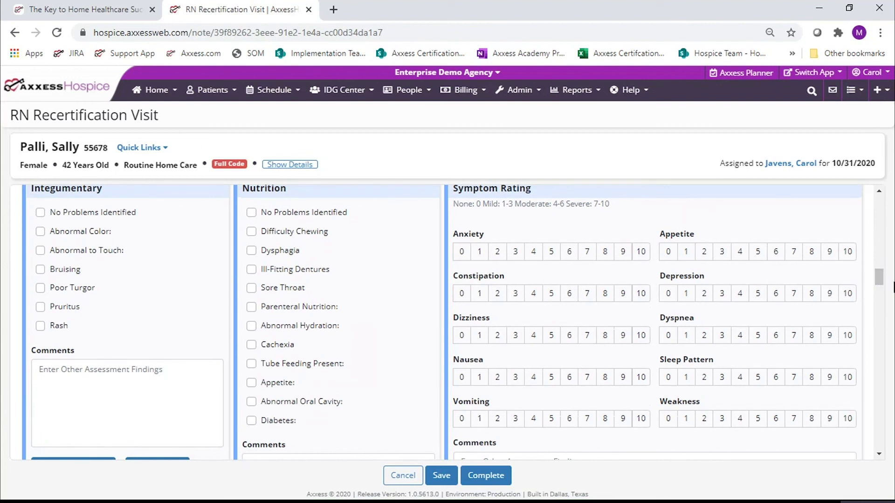
left_click_drag(879, 282, 885, 321)
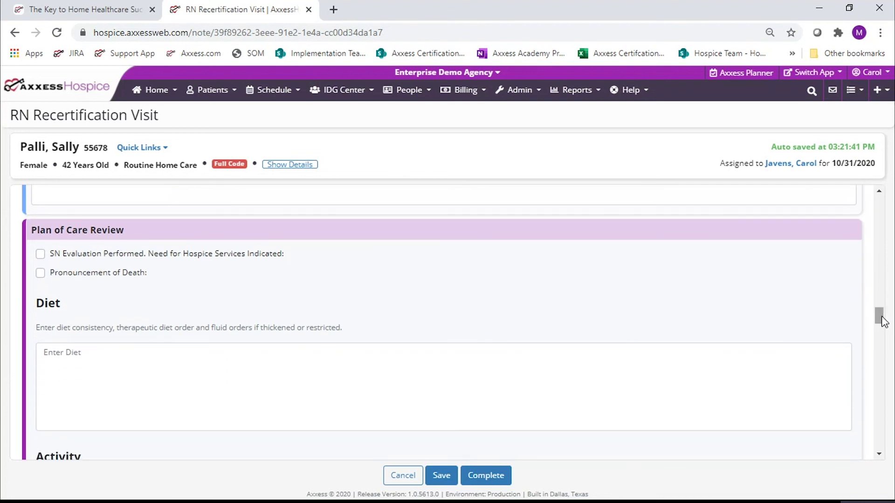
left_click(40, 255)
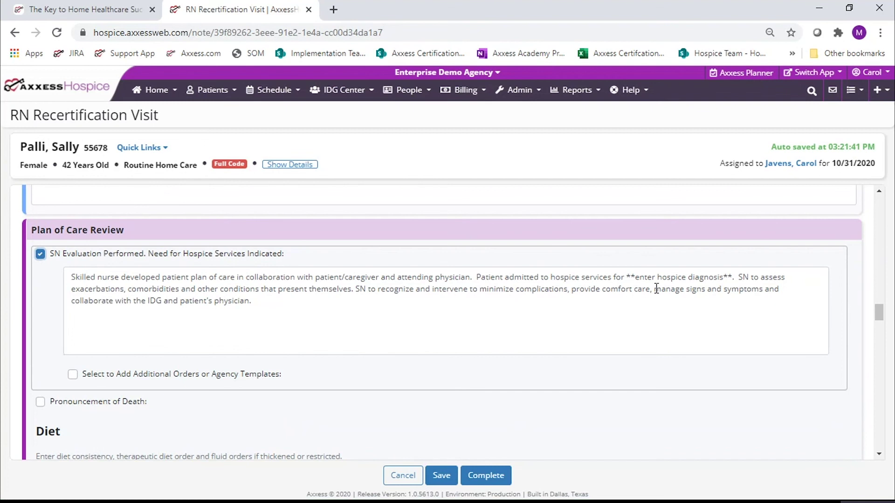
- Replace the hospice diagnosis placeholder in the SN evaluation text with "esophageal cancer", checking the patient details for the terminal diagnosis
left_click(730, 274)
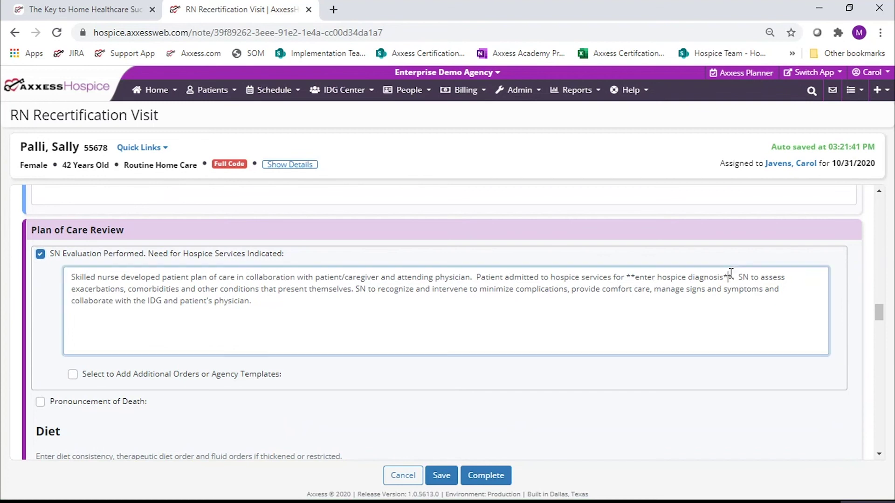
left_click_drag(732, 277, 628, 276)
key("BackSpace")
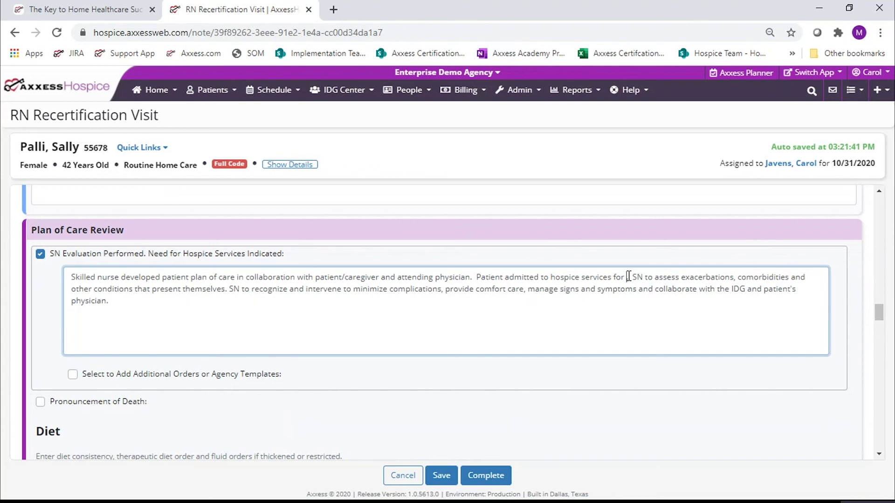
left_click(294, 165)
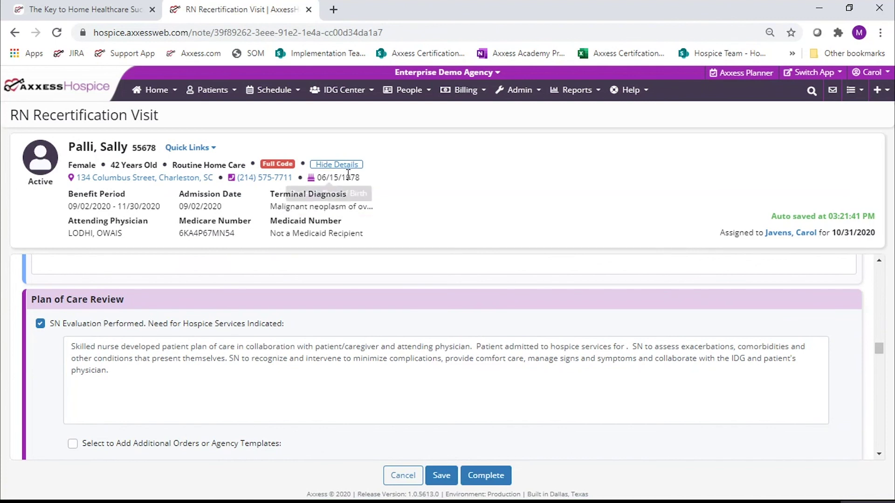
left_click(337, 165)
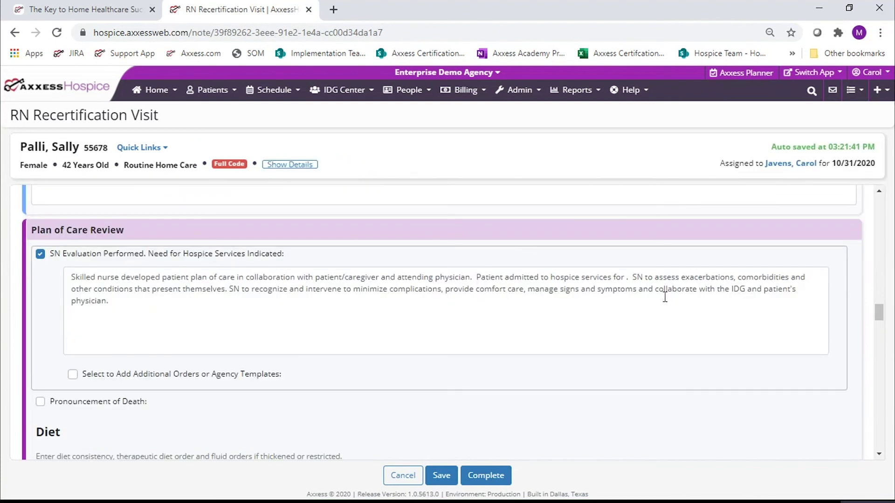
left_click(627, 277)
type("esopha")
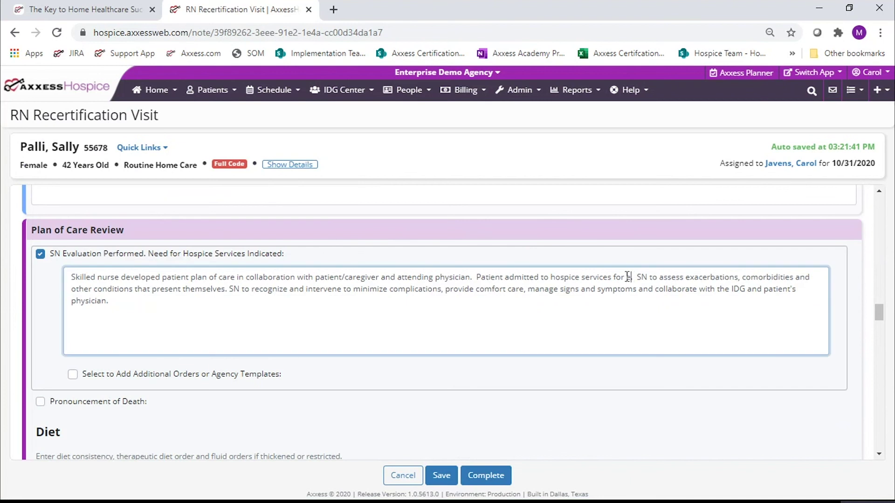
type("geal can")
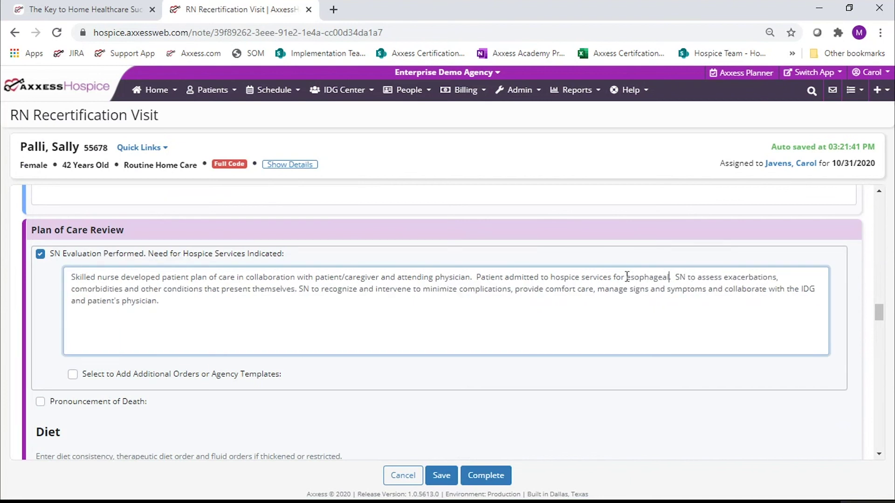
type("cer")
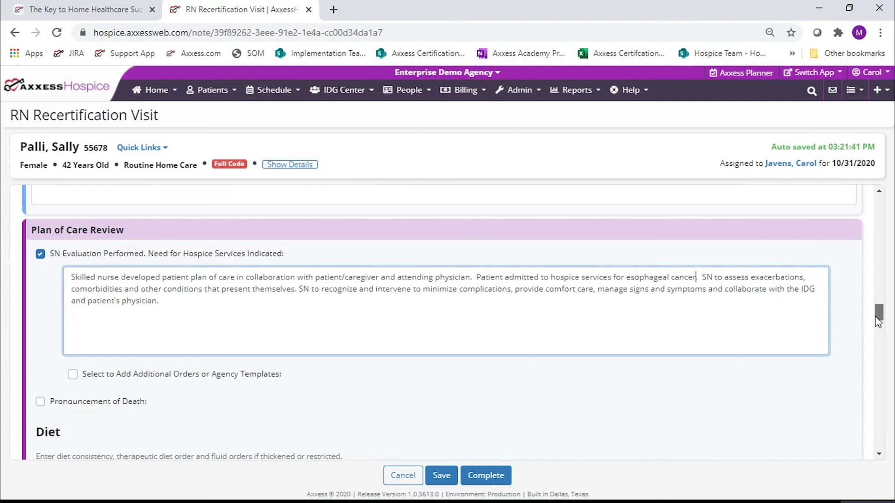
- Include Pronouncement of Death in the plan of care, with Skilled Nurse May Perform Pronouncement of Death selected
left_click_drag(878, 314, 877, 323)
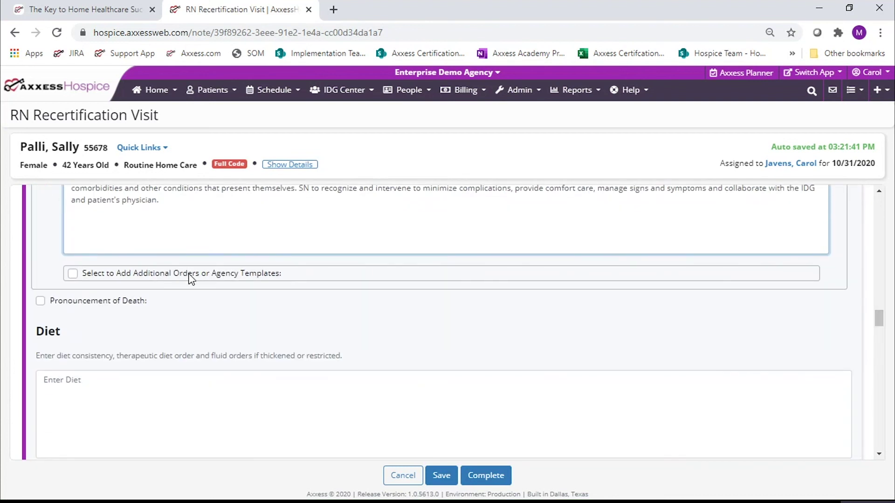
left_click(41, 303)
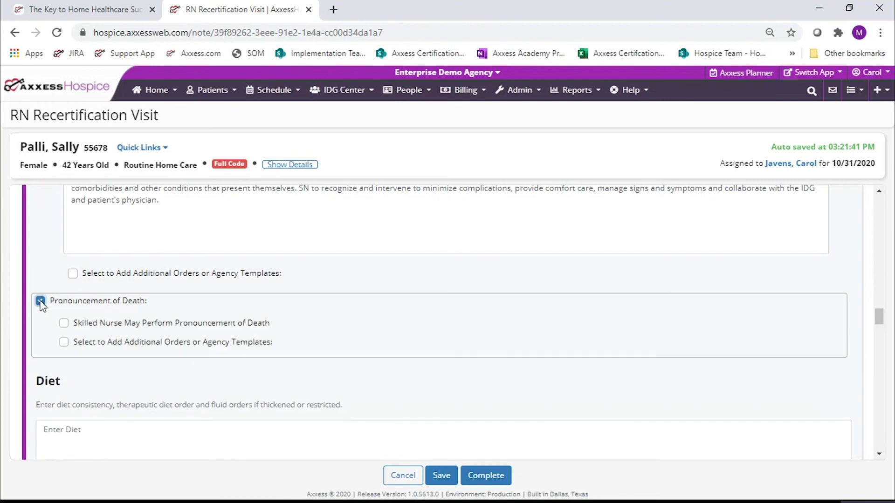
left_click(140, 326)
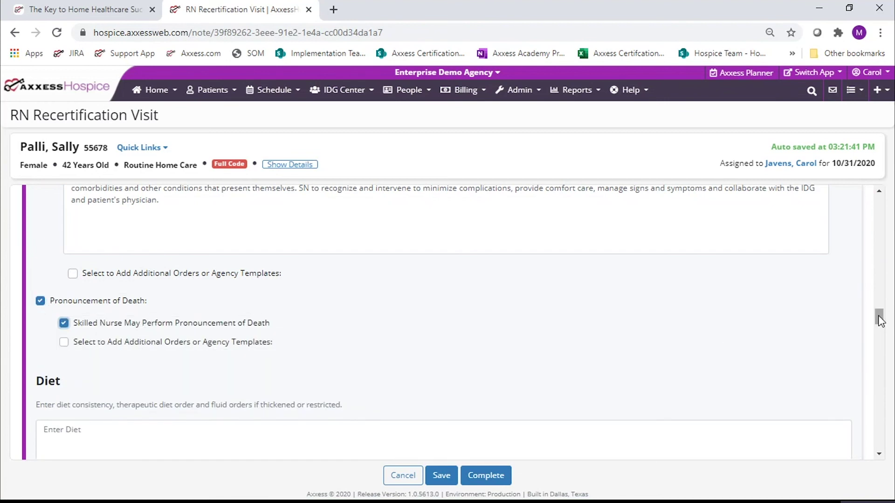
- Enter the diet "pleasure as tolerated" and set the activity to Up With Assistance
left_click_drag(880, 321, 881, 332)
left_click(645, 294)
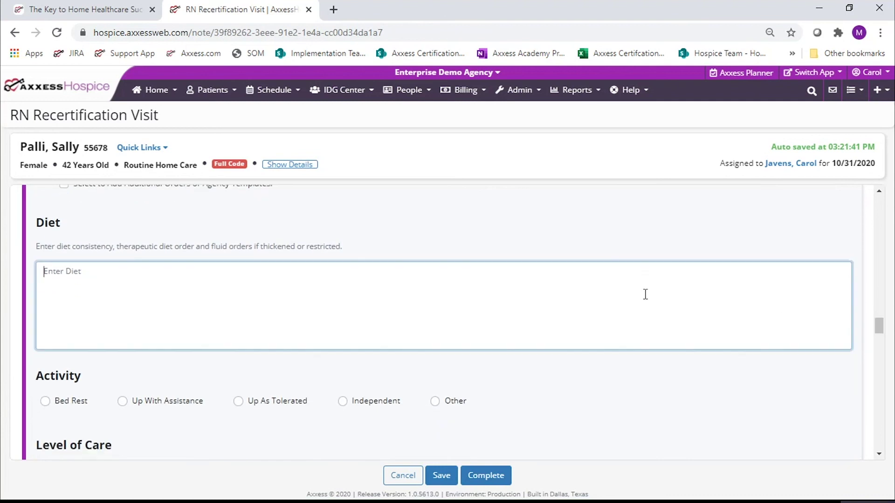
type("pleasure as tolerated")
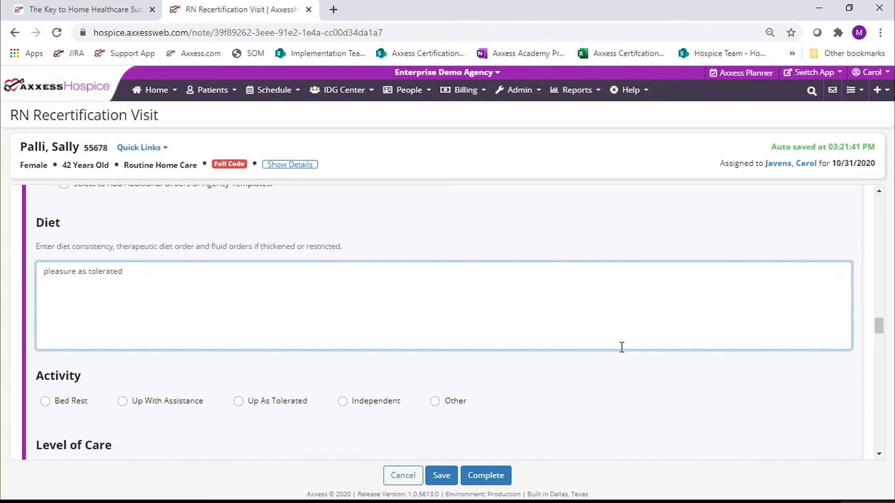
left_click(181, 408)
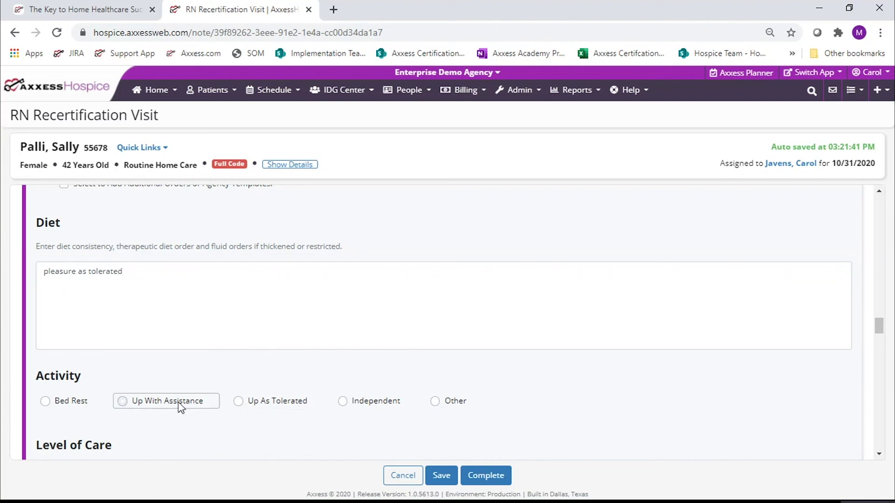
- Set the level of care to Routine Home Care and look at the options for a needed higher level of care, leaving that unselected
left_click_drag(882, 331, 881, 339)
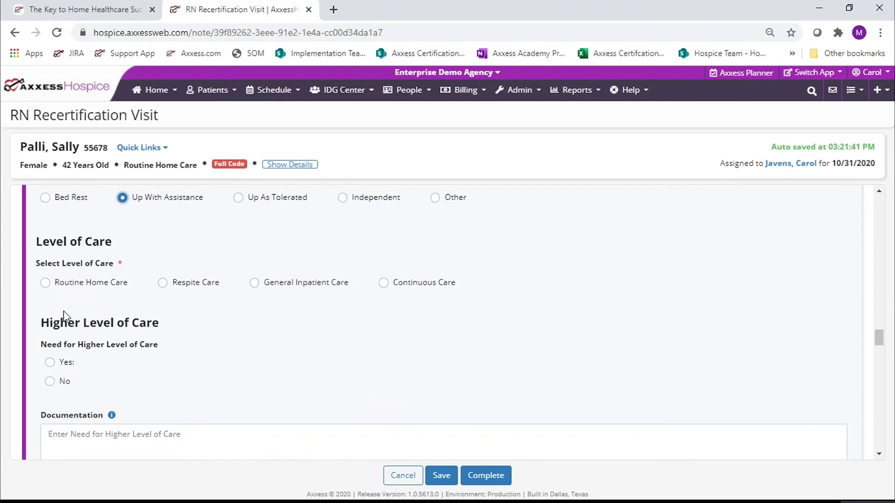
left_click(66, 287)
left_click_drag(882, 333, 881, 345)
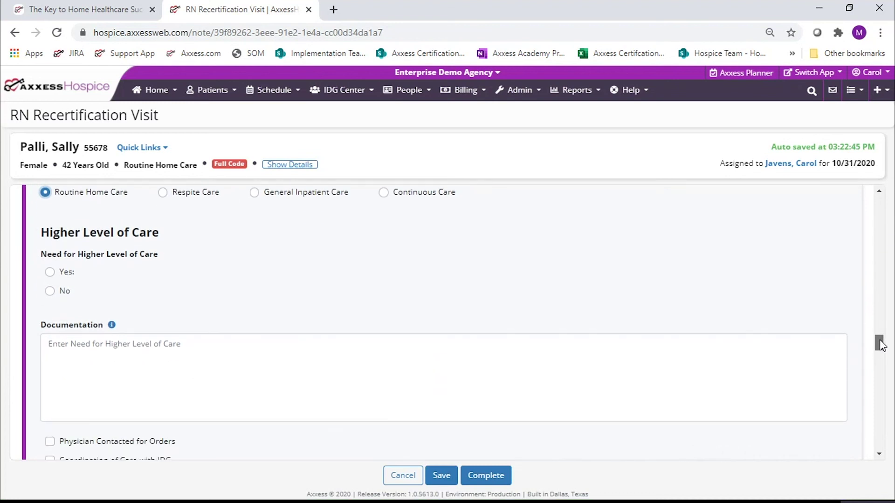
left_click(49, 273)
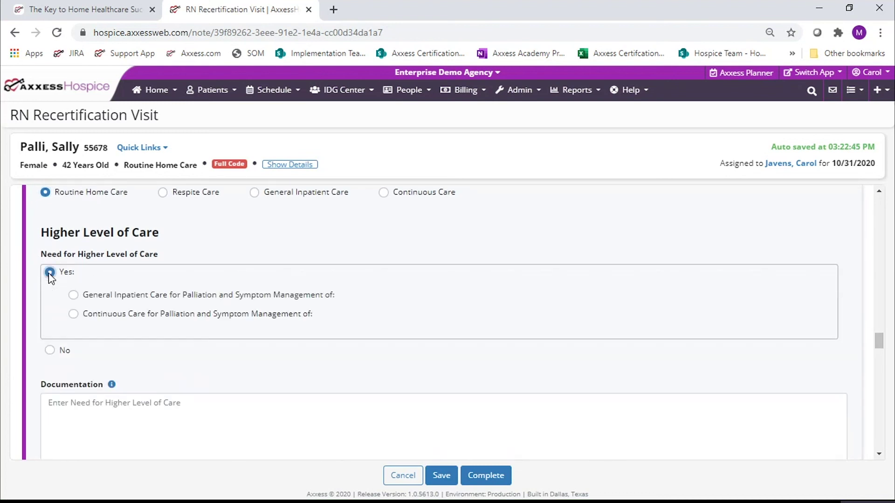
left_click(50, 273)
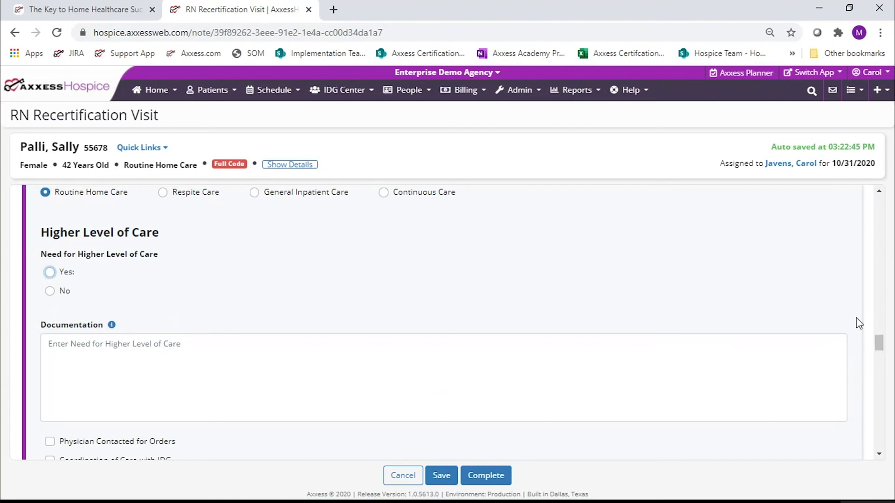
- Open the patient's frequency profile from the assessment and start a new visit frequency for benefit period 12/01/2020 - 02/28/2021
left_click_drag(879, 346, 880, 359)
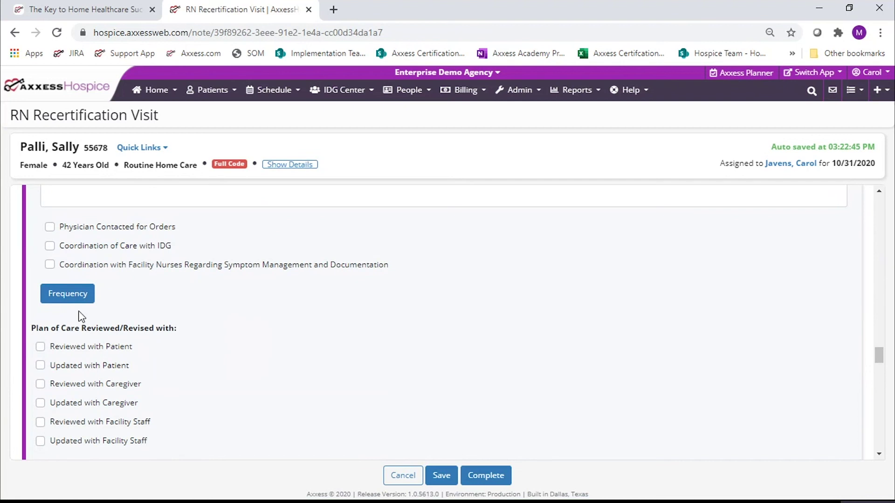
left_click(70, 295)
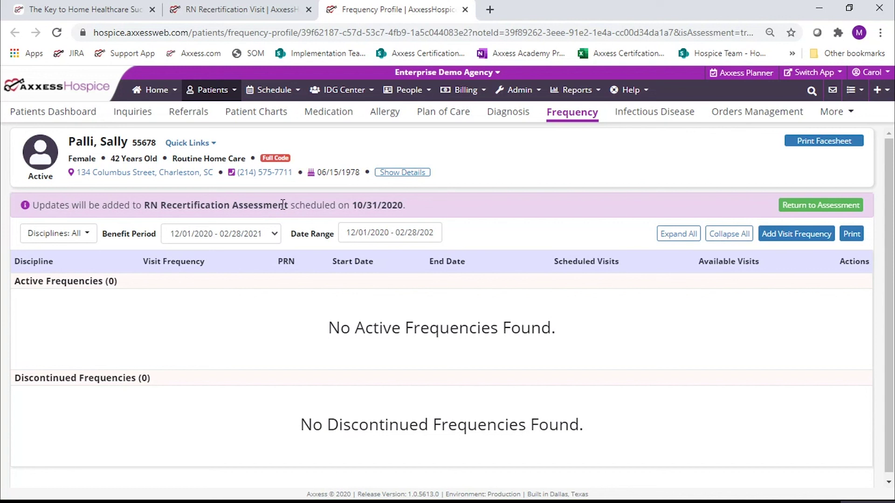
left_click(797, 238)
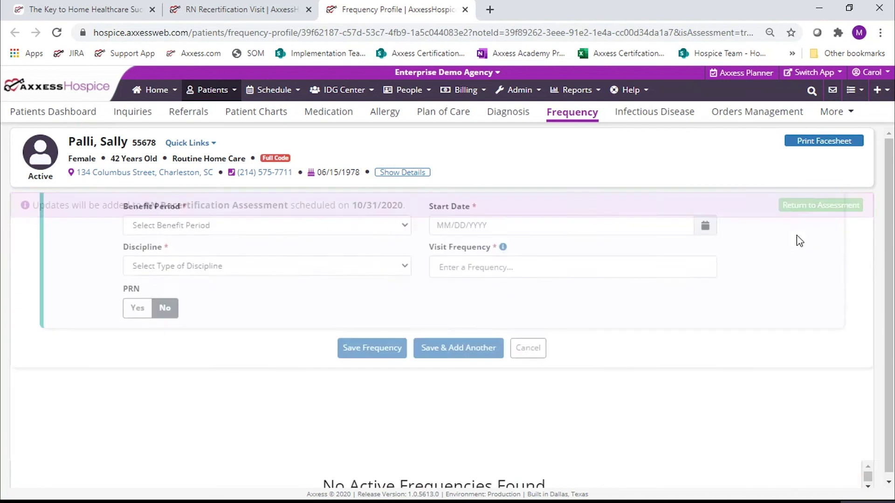
left_click(367, 320)
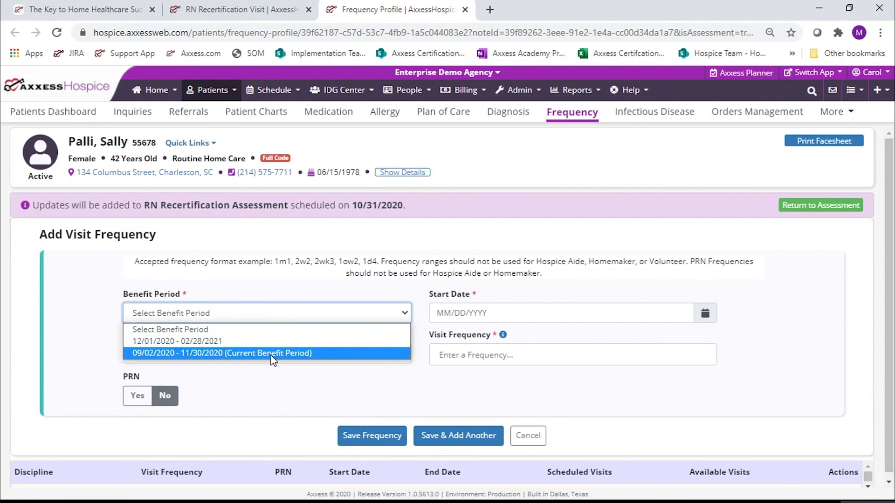
left_click(214, 342)
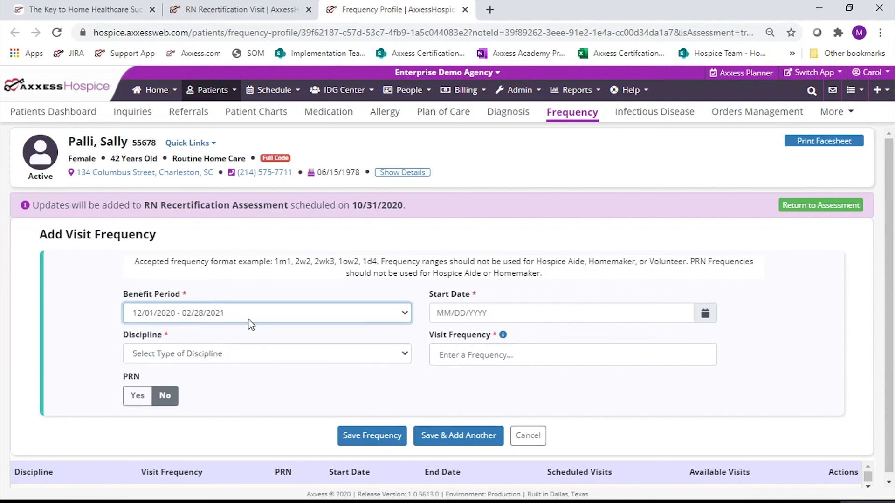
- Set the visit frequency's start date to 12/01/2020 and view the calendar through February 2021
left_click(486, 314)
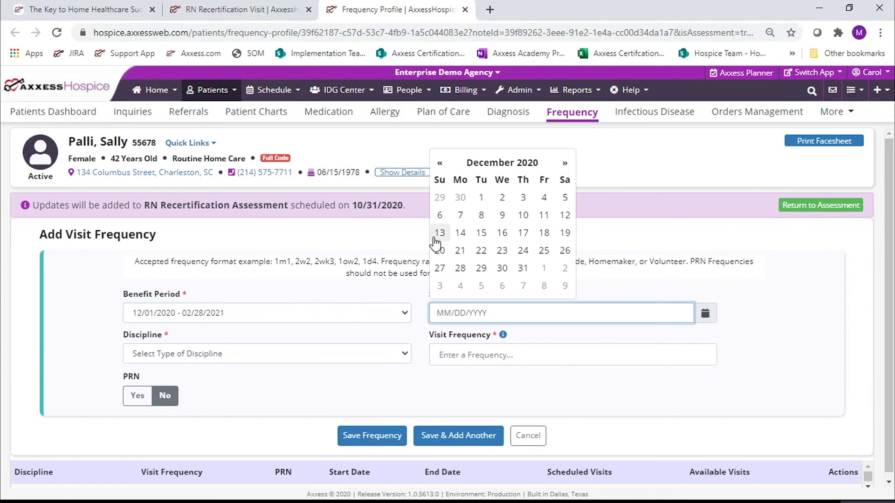
left_click(481, 200)
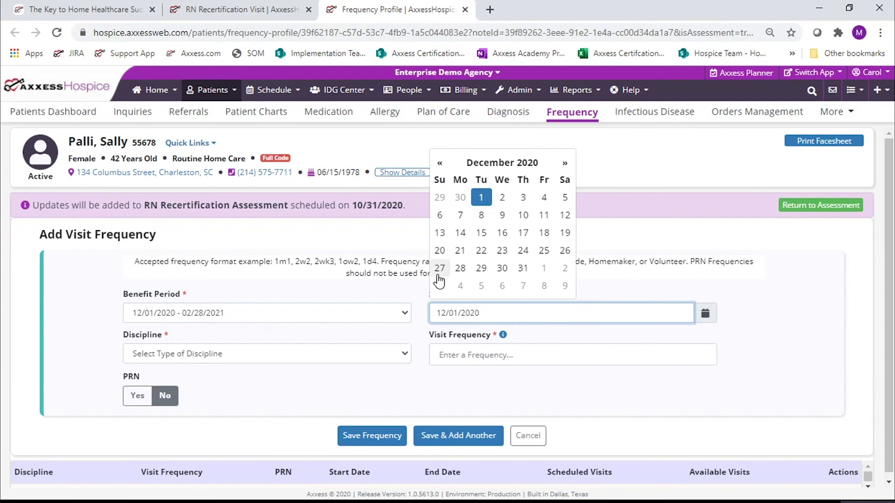
left_click(566, 164)
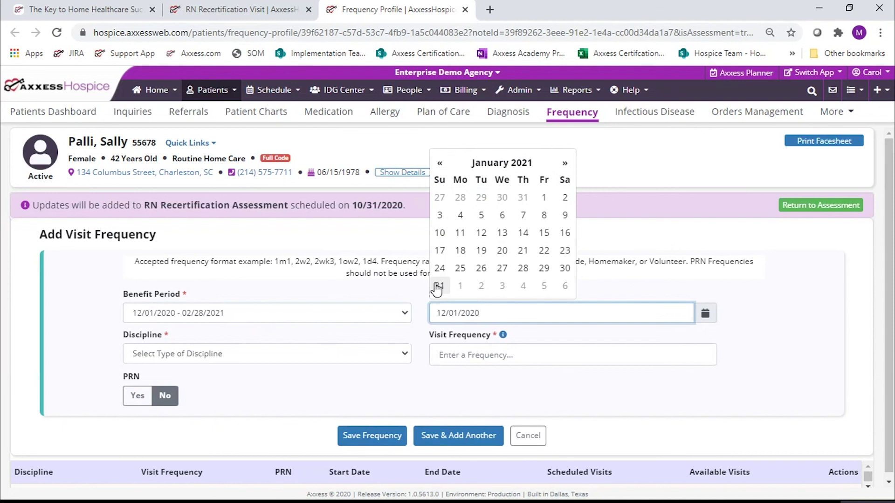
left_click(566, 162)
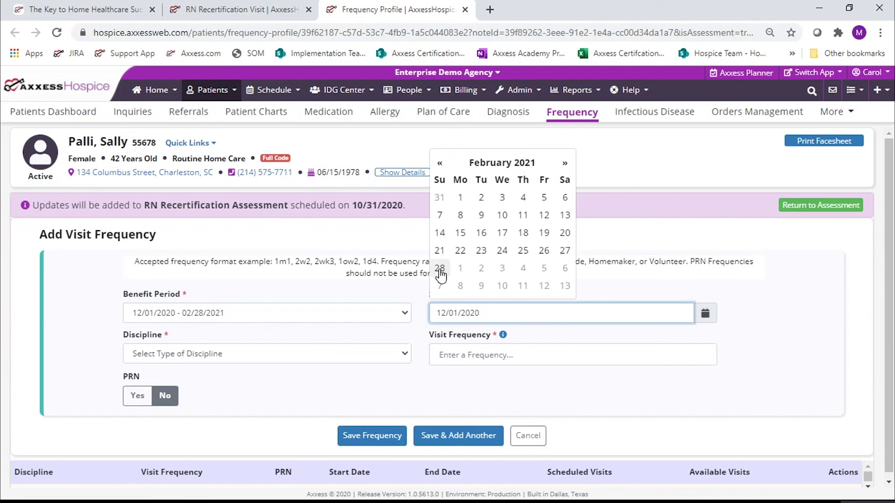
- Enter the visit frequency 1-2w13 for the Skilled Nurse discipline and save it, continuing with another frequency
left_click(626, 241)
left_click(486, 357)
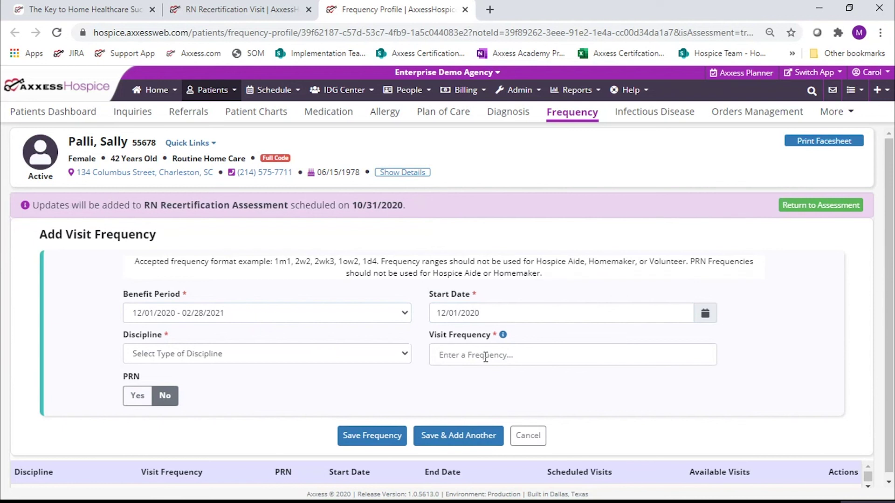
type("1-2w13")
key("Return")
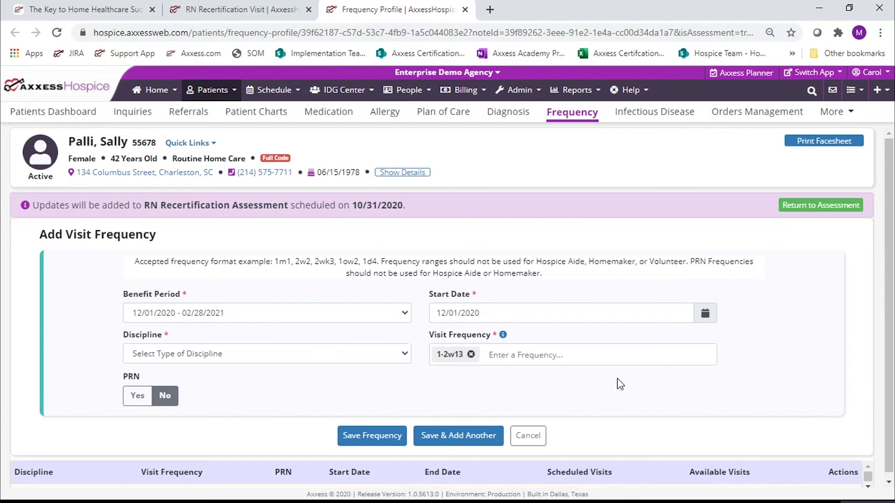
left_click(355, 353)
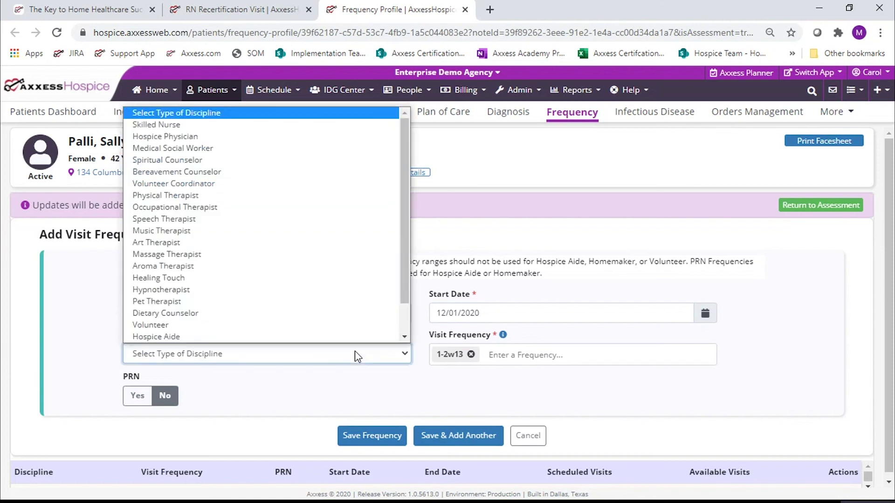
left_click(218, 125)
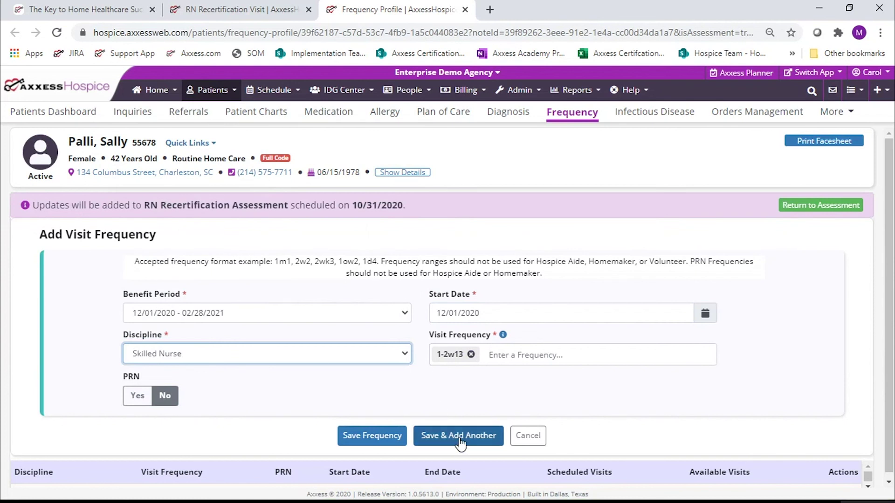
left_click(460, 443)
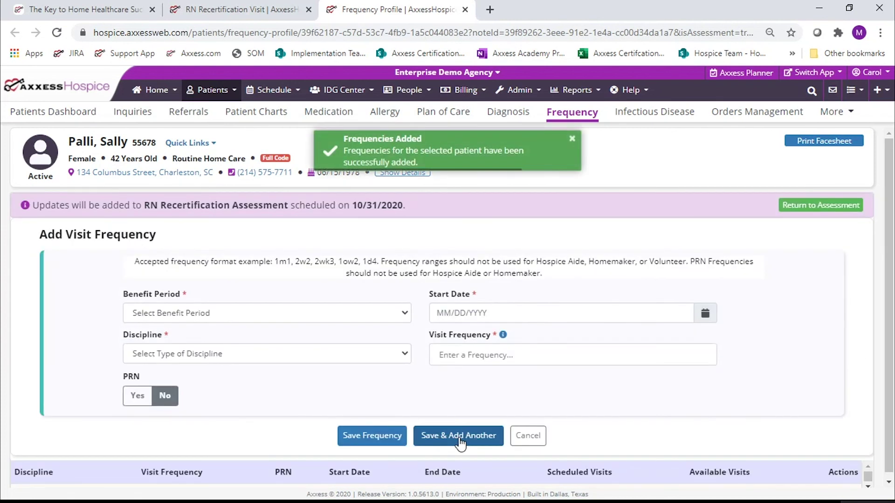
- Set the second visit frequency's benefit period to 12/01/2020 - 02/28/2021 and its start date to 12/01/2020
left_click(378, 317)
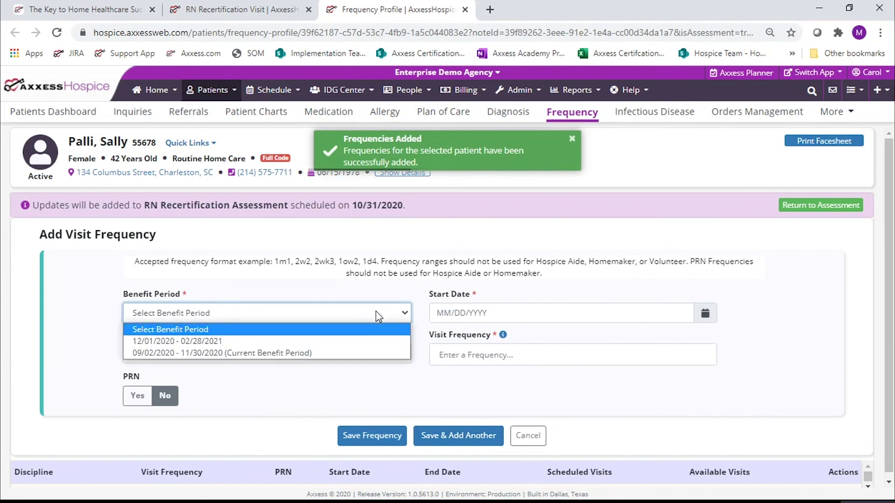
left_click(277, 341)
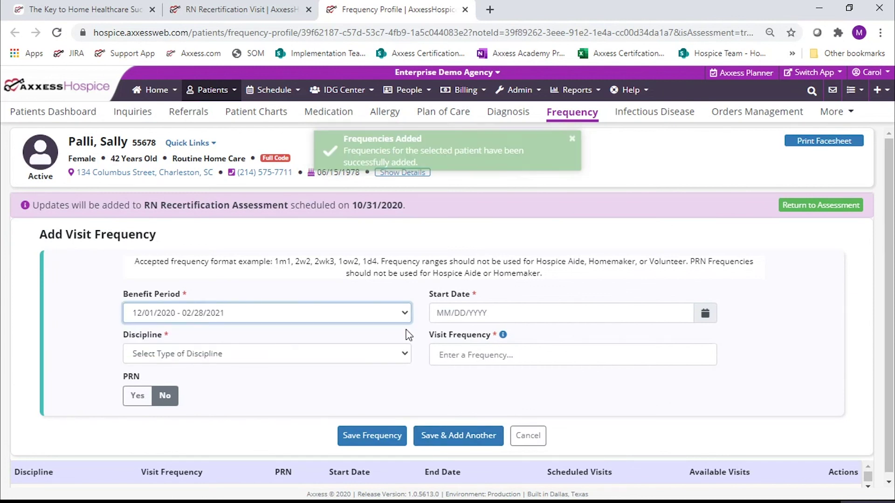
left_click(457, 313)
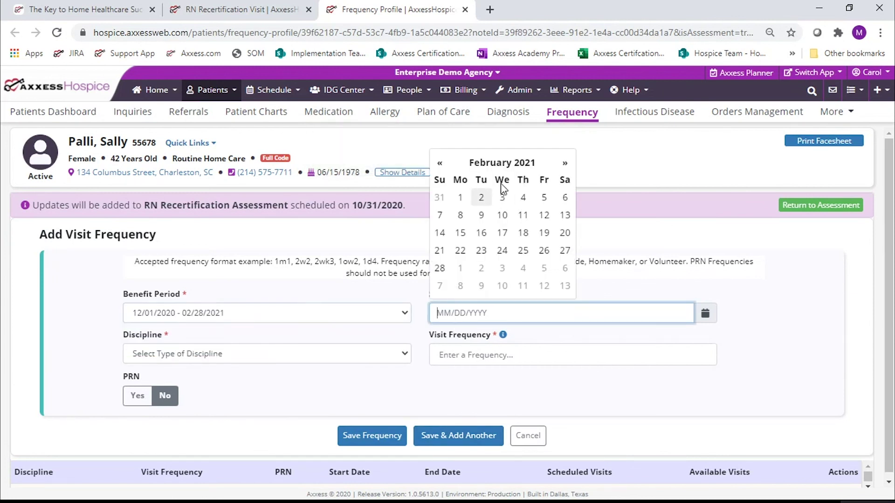
double_click(440, 163)
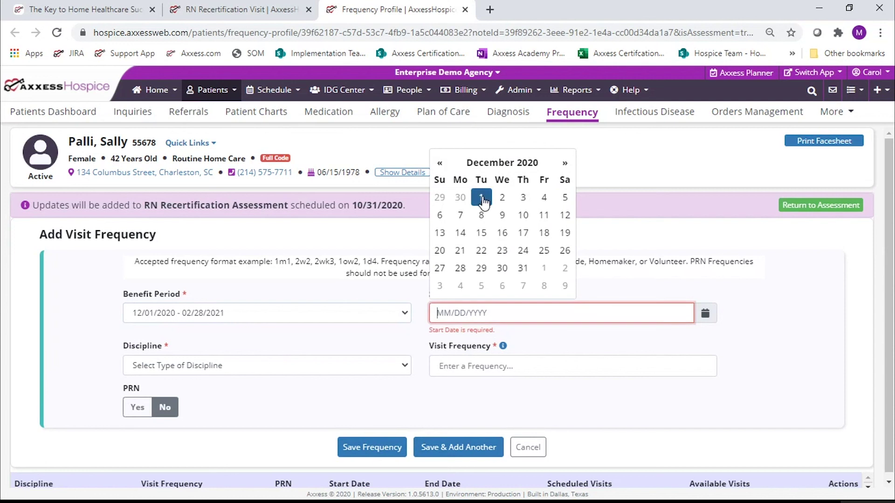
left_click(481, 197)
- Assign the second frequency to the Skilled Nurse discipline with a visit frequency of 3
left_click(355, 360)
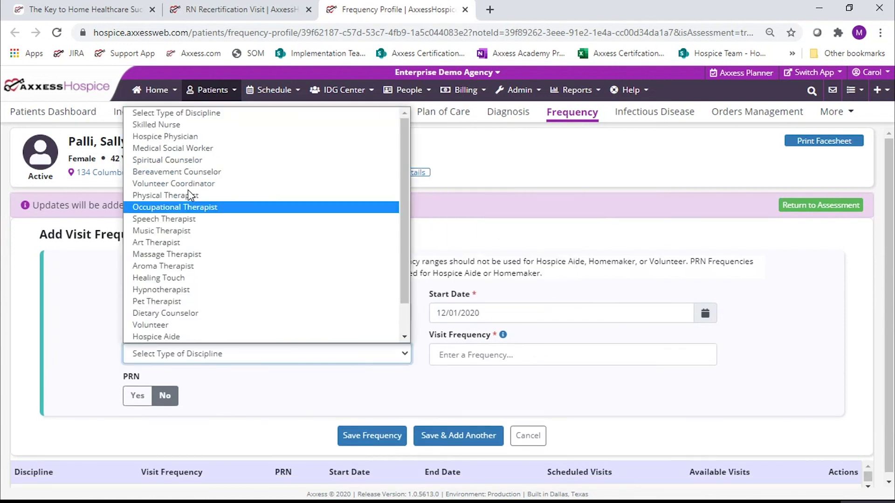
left_click(203, 130)
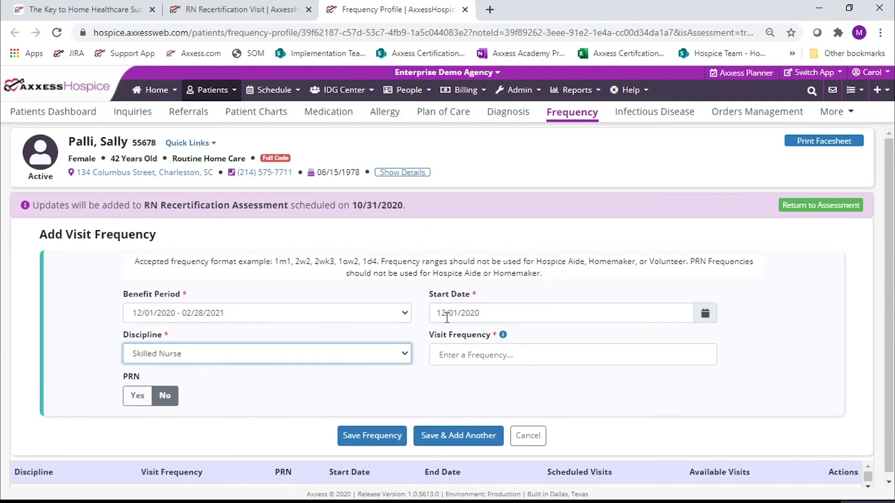
left_click(455, 356)
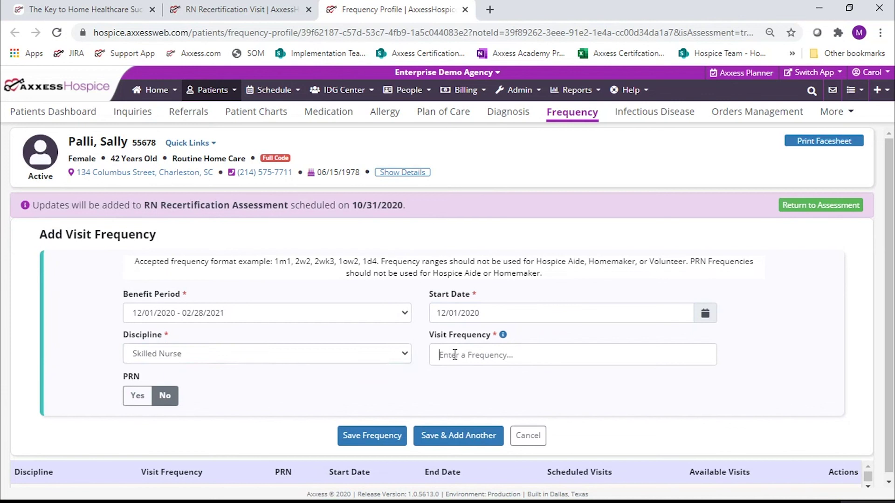
type("3")
key("Return")
- Mark the frequency as PRN with the reason "symptom assessment and changes in status" and save it
left_click(136, 396)
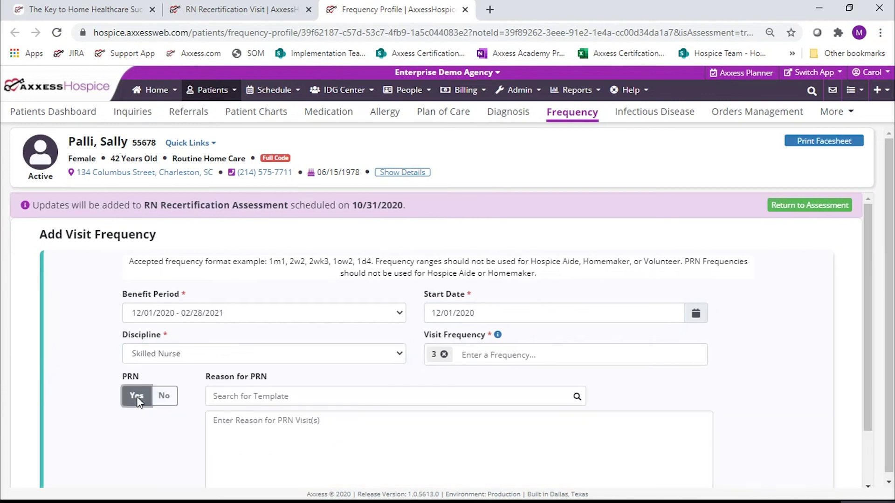
right_click(286, 427)
left_click(247, 423)
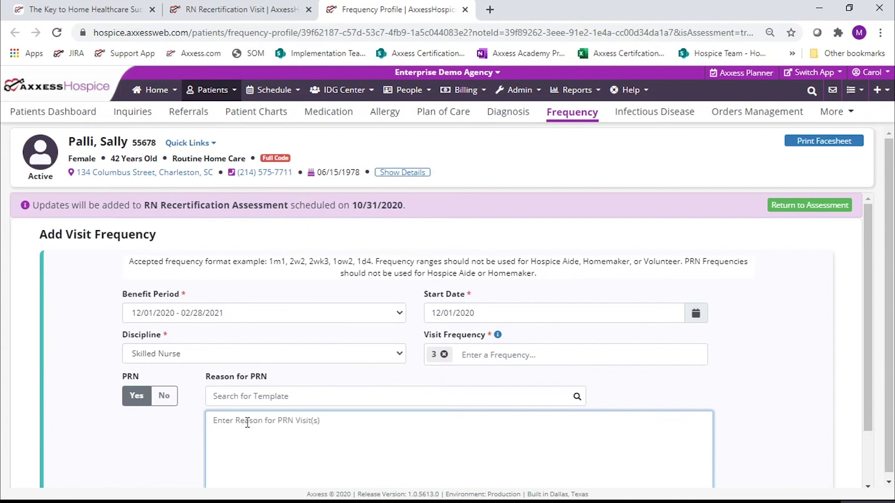
type("sy")
scroll(868, 351, "down", 1)
left_click_drag(869, 352, 869, 397)
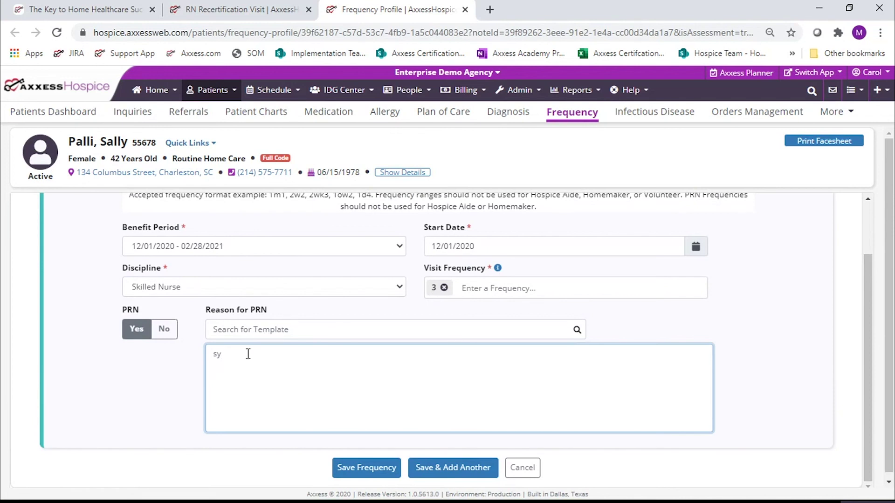
type("ptom assessment and cha")
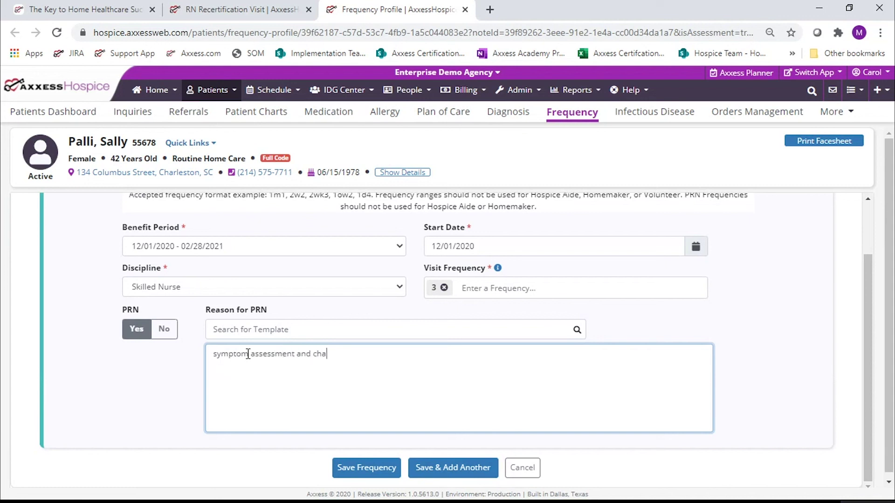
type("nges in status")
left_click(355, 468)
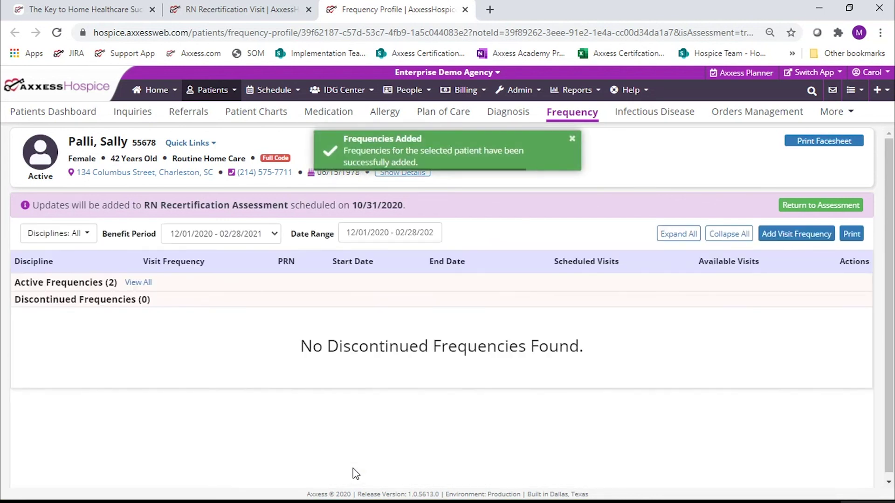
- View all active frequencies, return to the recertification assessment and reload it to bring in the new frequencies
left_click(147, 285)
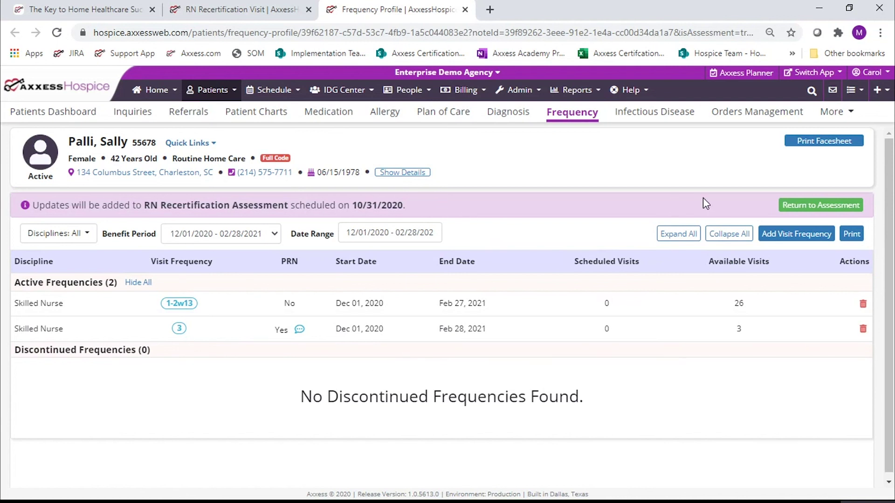
left_click(846, 205)
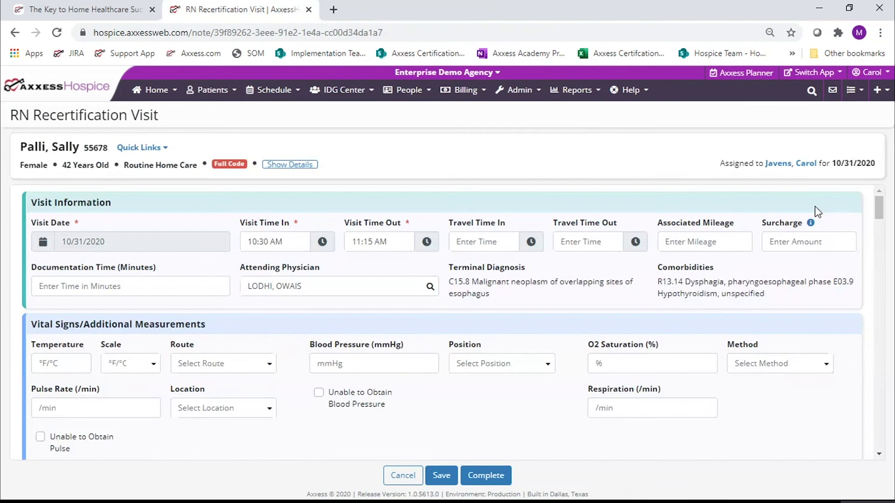
left_click_drag(883, 208, 887, 399)
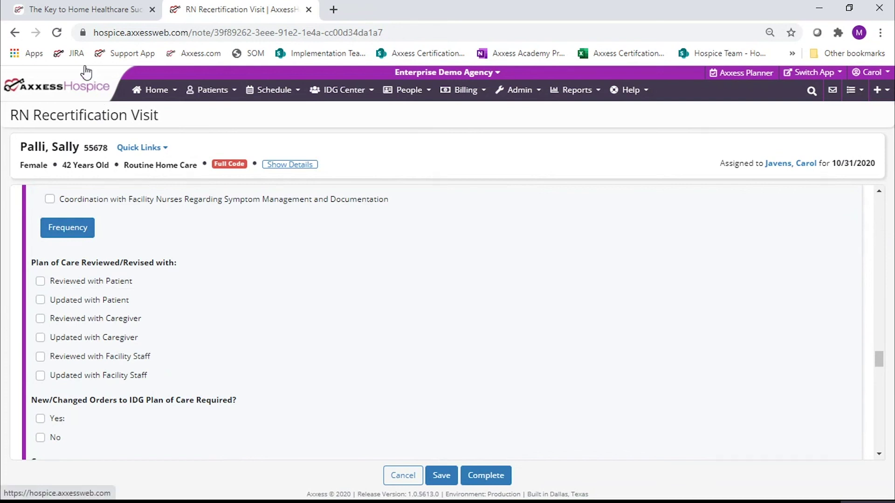
left_click(58, 37)
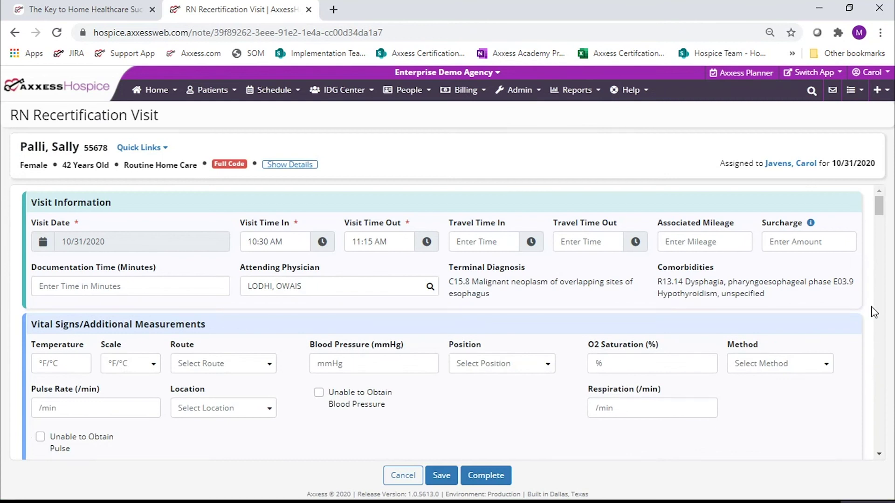
- In the recertification assessment, mark the plan of care as Reviewed with Patient and Updated with Patient
left_click_drag(881, 215, 879, 393)
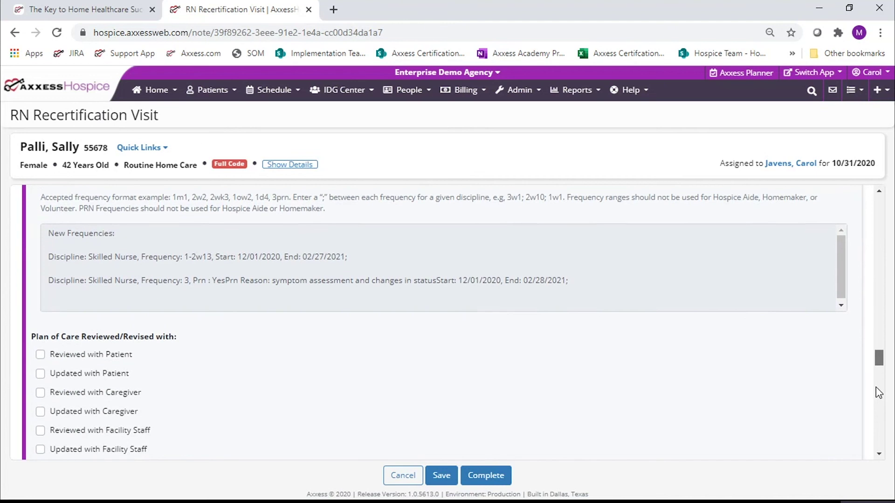
scroll(878, 392, "down", 2)
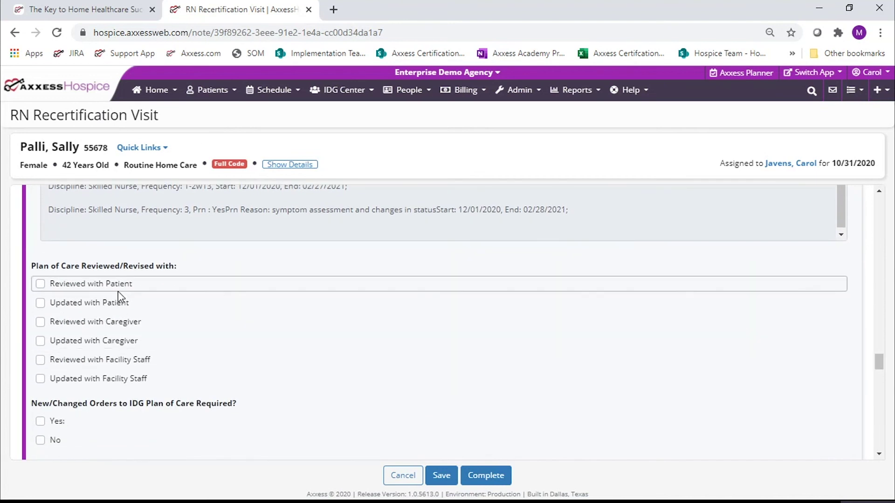
left_click(119, 287)
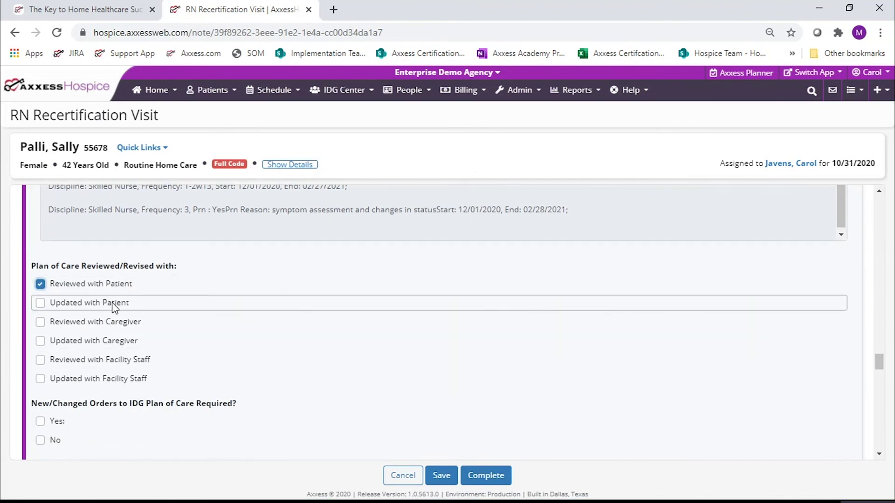
left_click(116, 305)
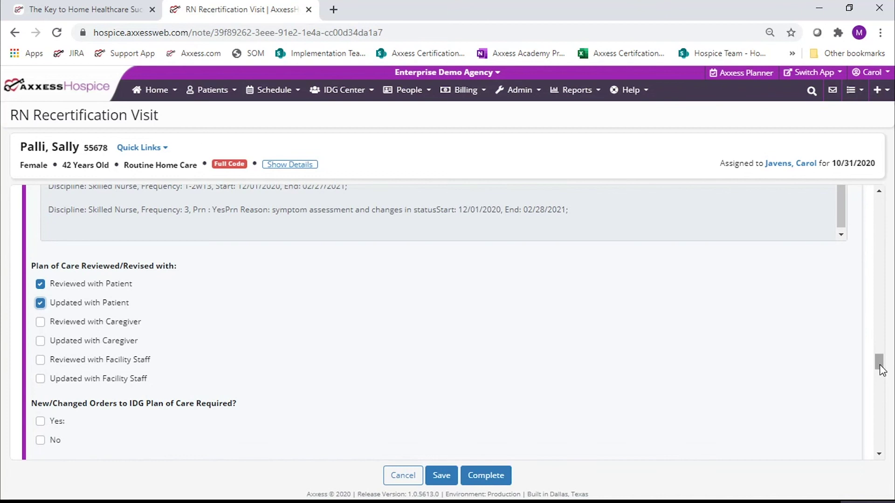
- Answer Yes to new or changed IDG plan of care orders and record that the patient was educated on POC responsibilities
left_click_drag(879, 364, 880, 379)
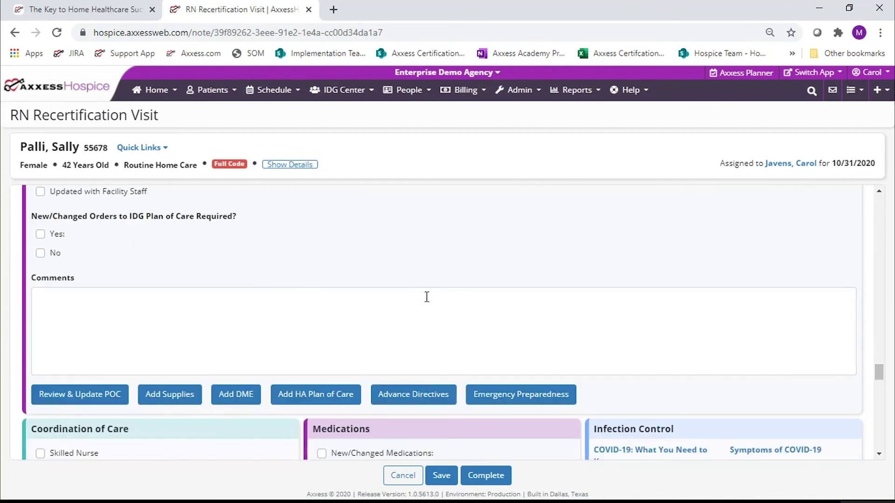
left_click(41, 234)
left_click(117, 262)
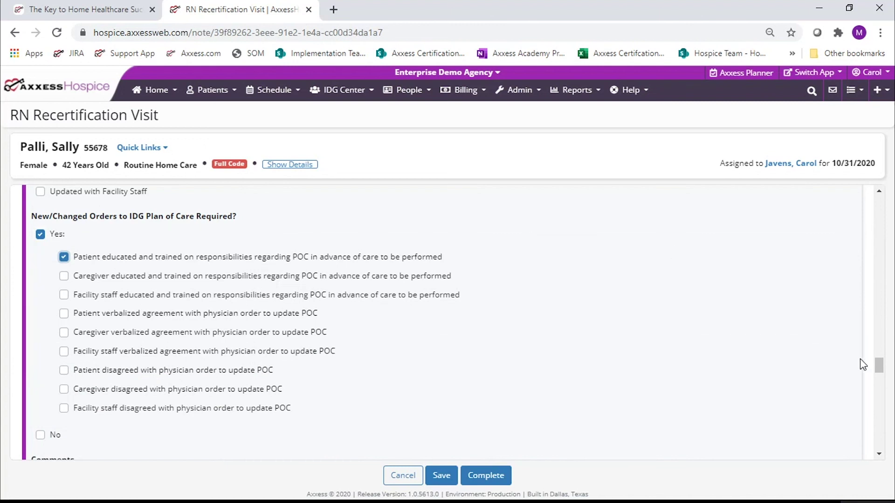
- Open the patient's supplies and DME page from the assessment, look it over, and save and return to the assessment
left_click_drag(876, 366, 884, 385)
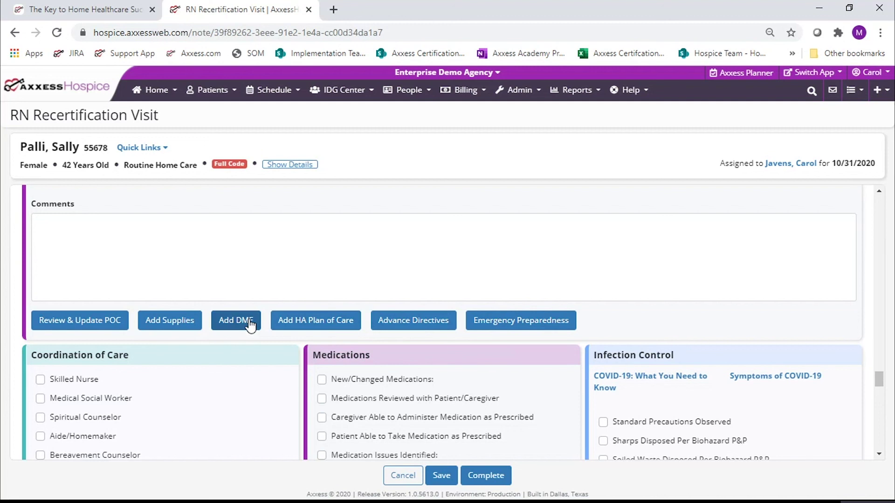
left_click(175, 325)
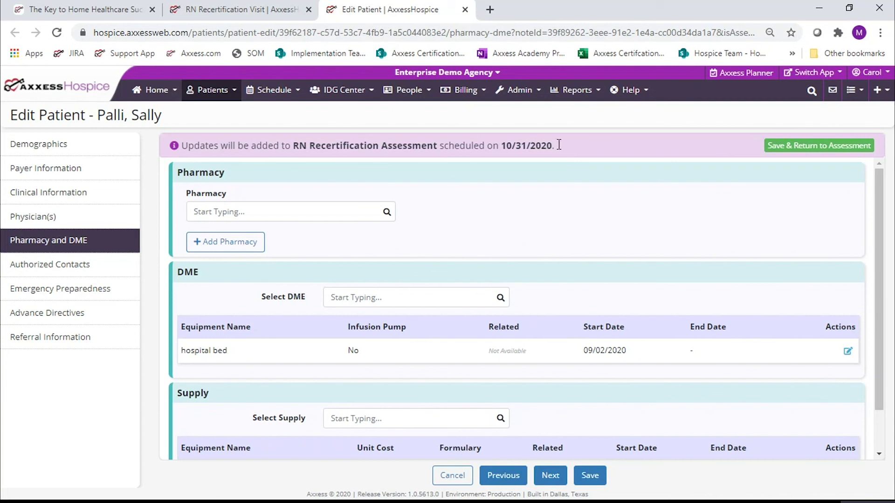
left_click(798, 147)
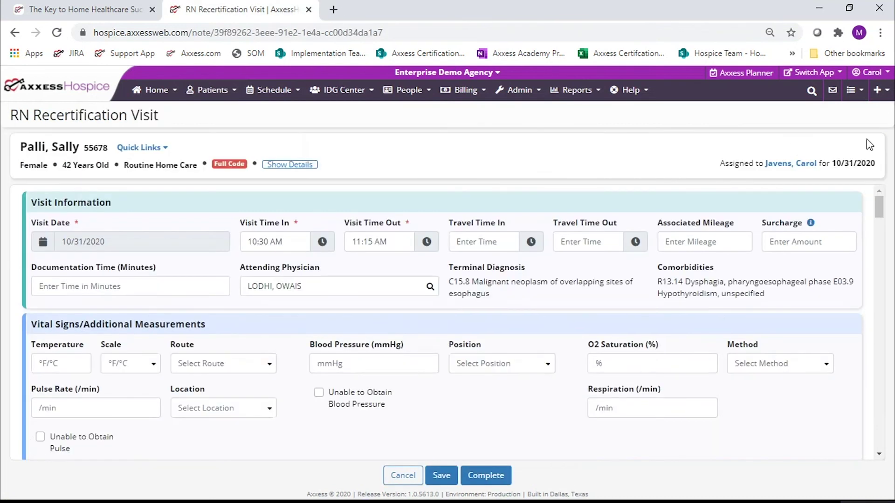
- Open the plan of care for review, examine all expanded problem statements, and look at the option to add a problem without adding one
left_click_drag(881, 212, 891, 425)
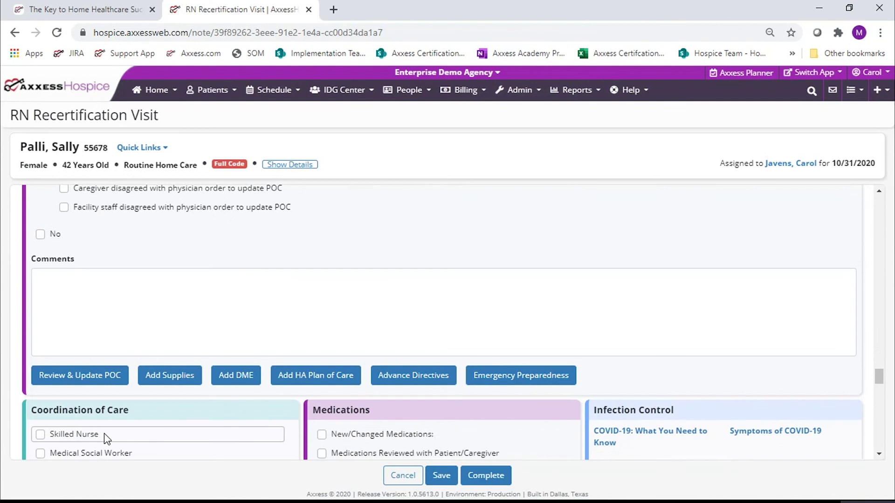
left_click(117, 382)
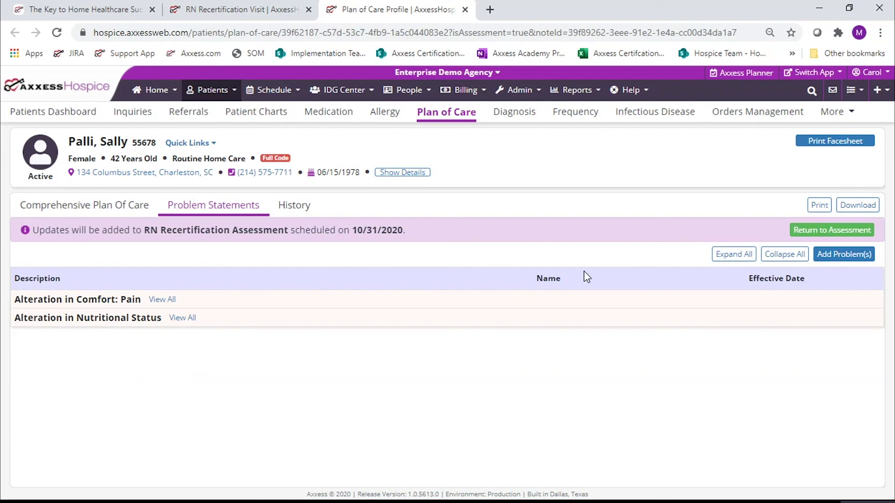
left_click(730, 261)
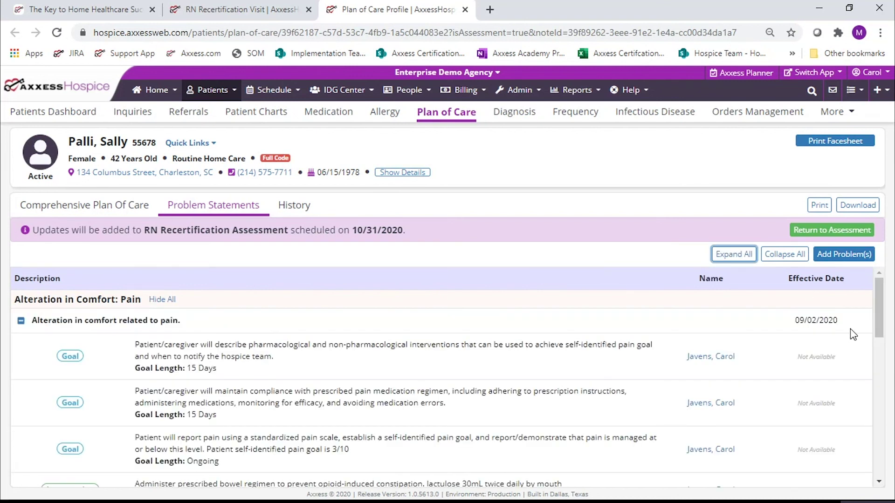
left_click_drag(881, 305, 862, 389)
scroll(866, 349, "up", 4)
left_click(845, 257)
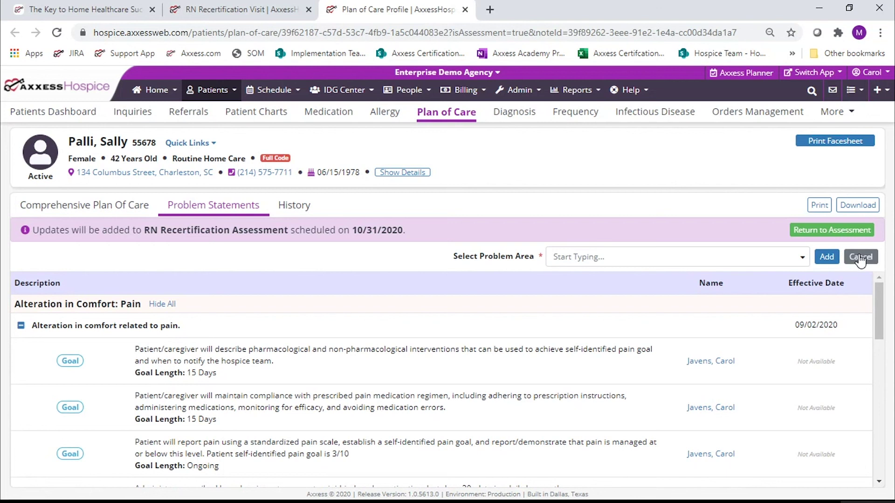
left_click(861, 258)
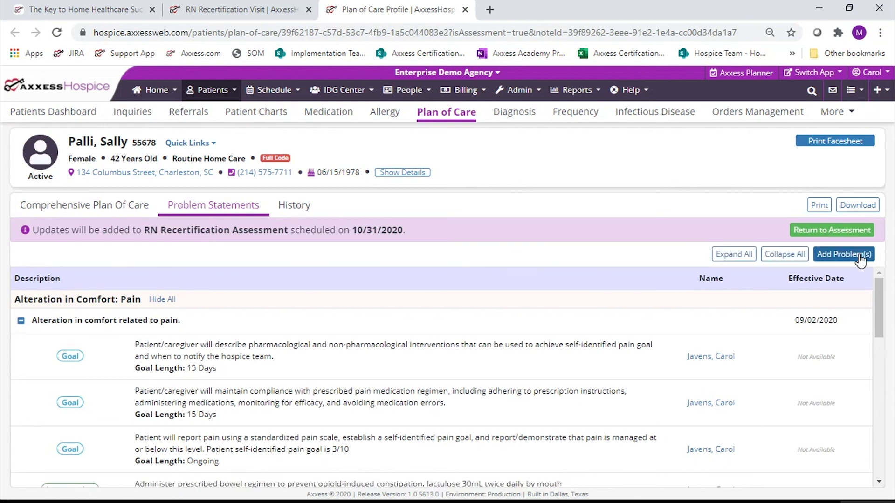
- Leave the plan of care, look over the patient's medication profile from the assessment, and return to the assessment
left_click(856, 231)
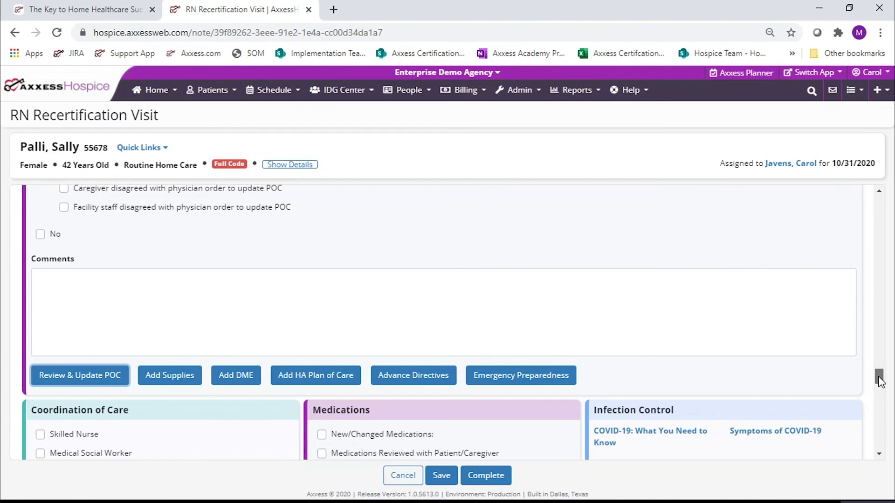
left_click_drag(880, 381, 880, 392)
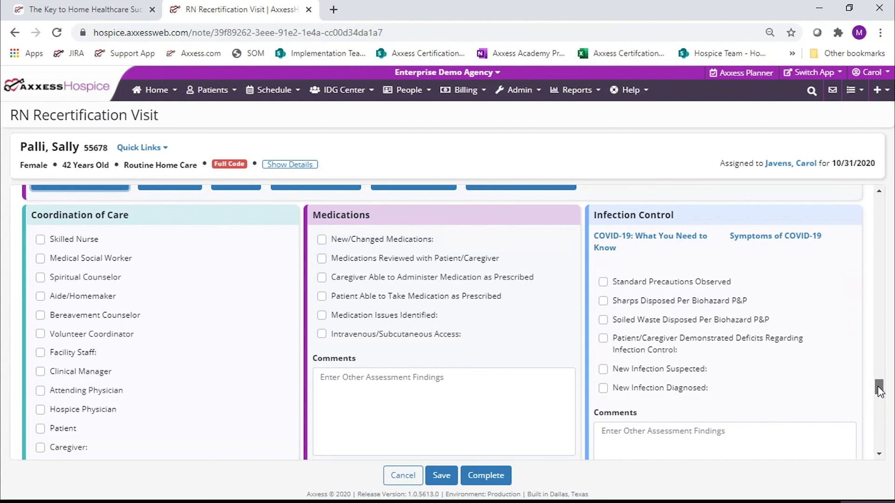
left_click_drag(880, 392, 880, 396)
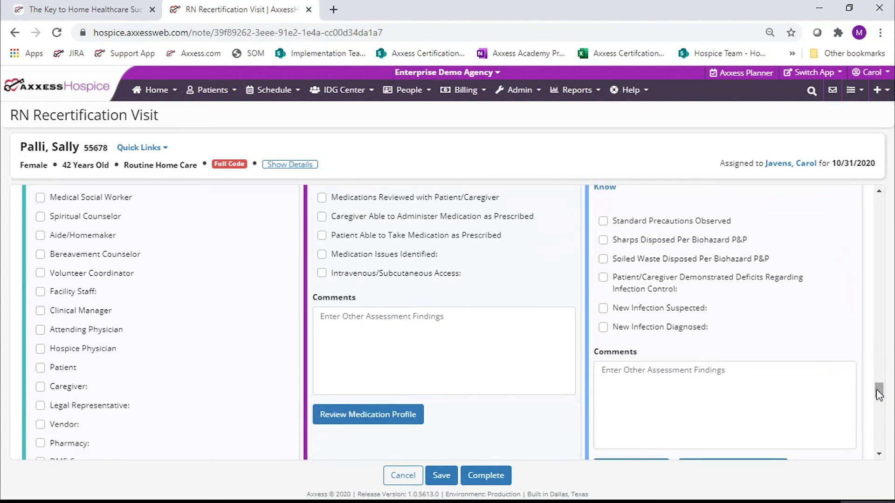
left_click(412, 419)
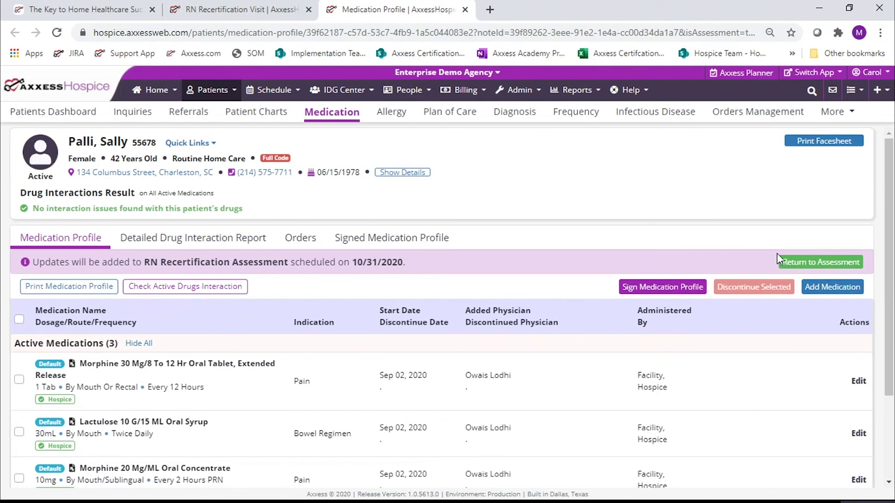
left_click(803, 263)
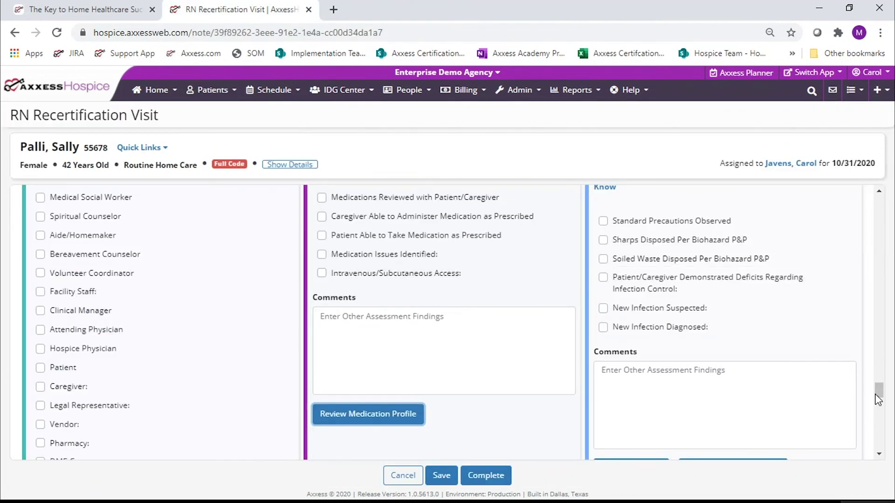
- Enter the narrative note "here is the recert summary" and mark it to be sent to the IDG summary
left_click_drag(879, 399, 880, 449)
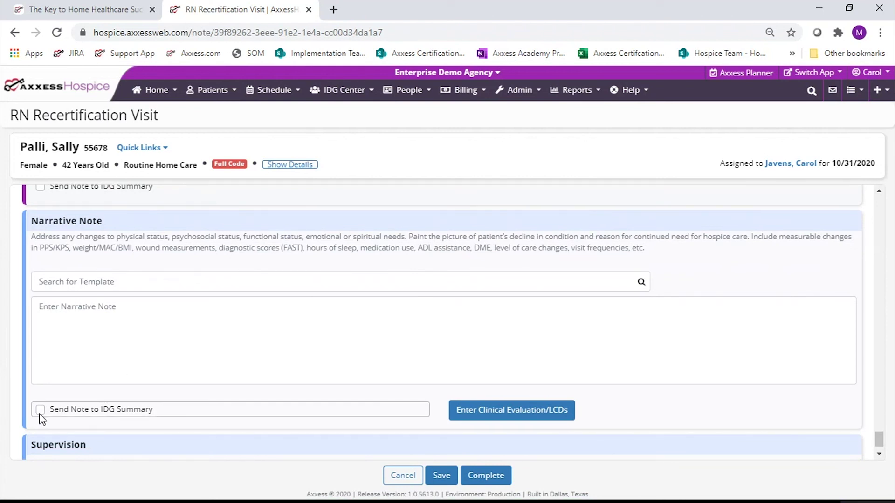
left_click(76, 348)
type("here i")
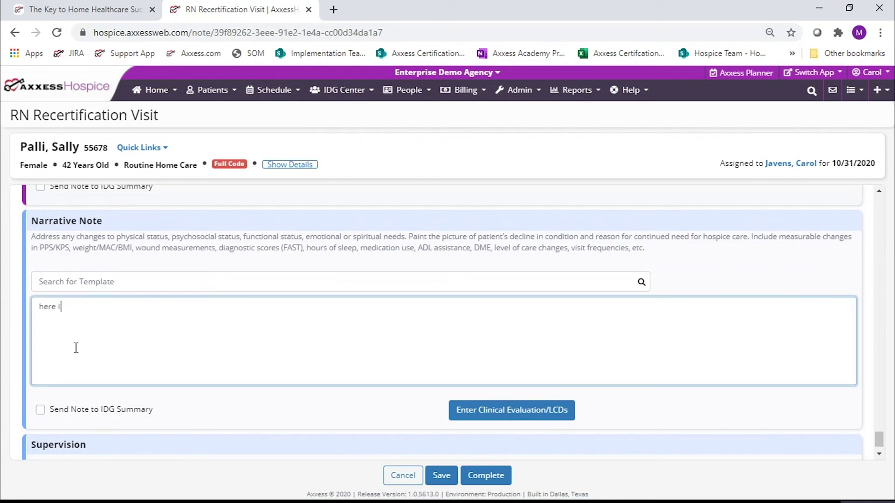
type("s the recert summary")
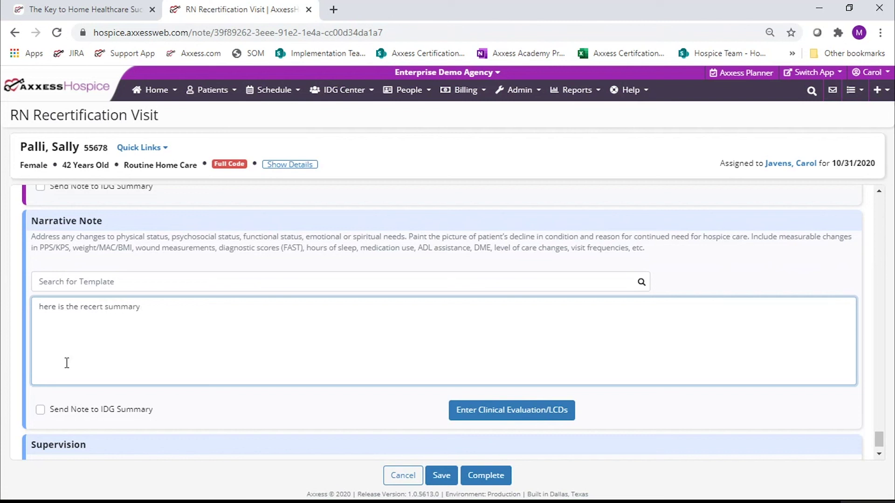
left_click(41, 409)
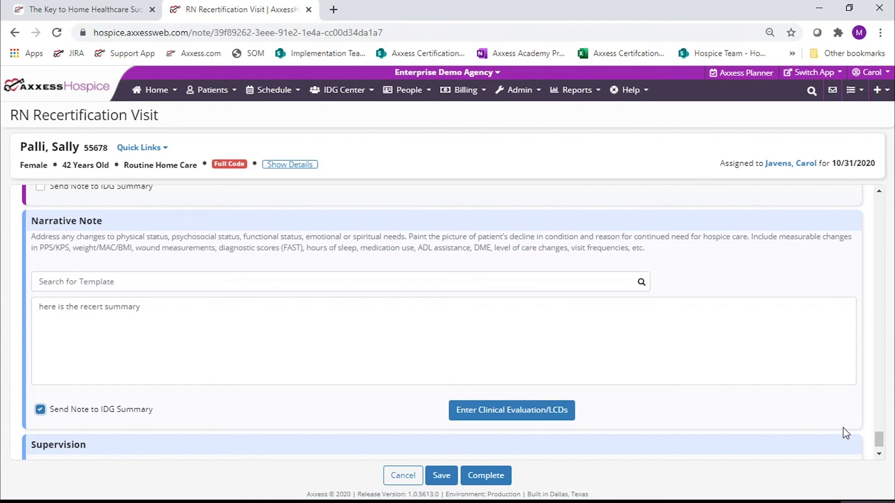
- Complete the RN Recertification Visit, signing the document with signature date 10/31/2020
left_click_drag(879, 441, 881, 448)
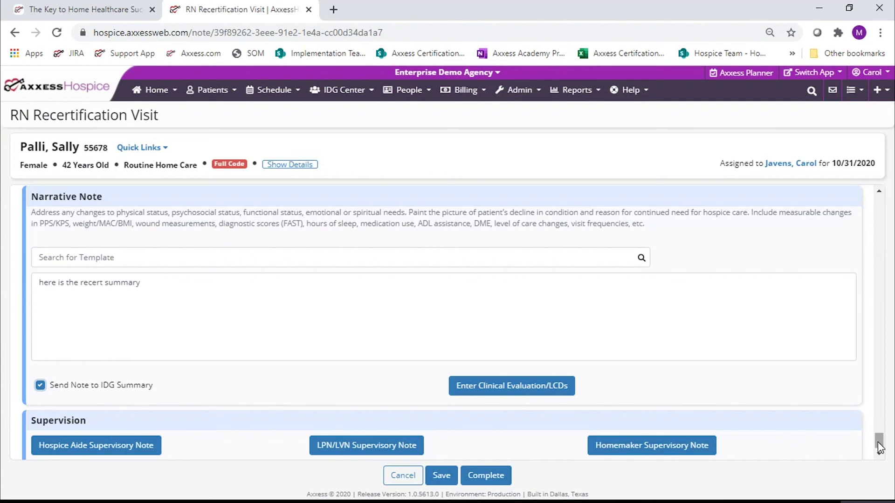
scroll(878, 445, "down", 1)
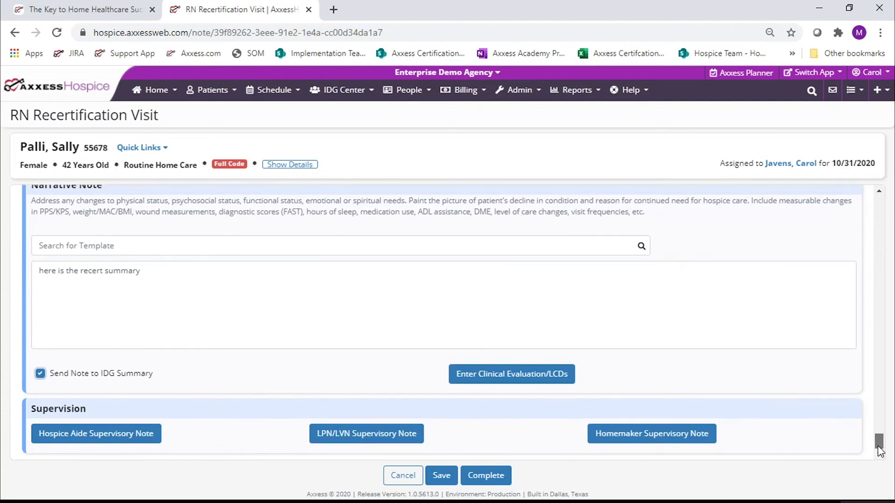
left_click(481, 476)
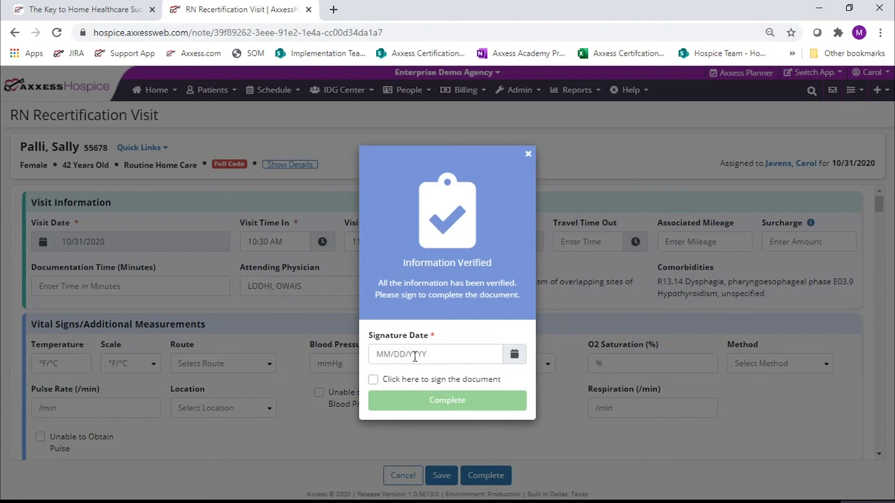
left_click(415, 355)
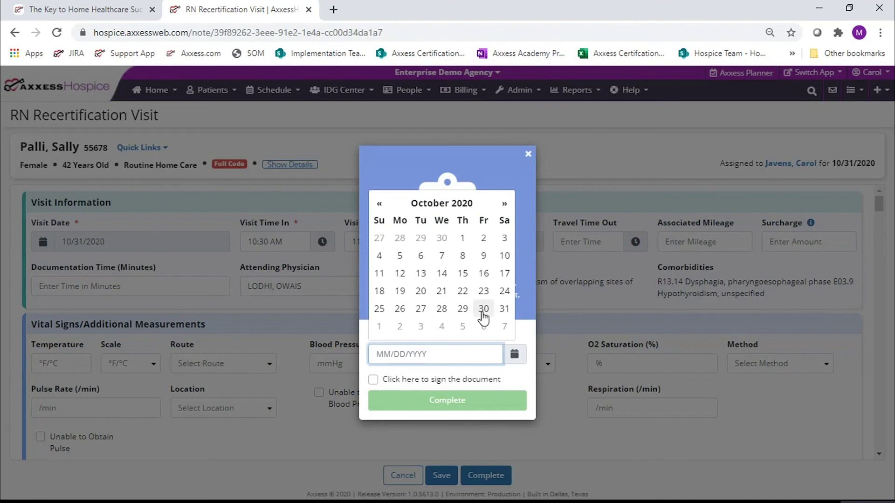
left_click(503, 310)
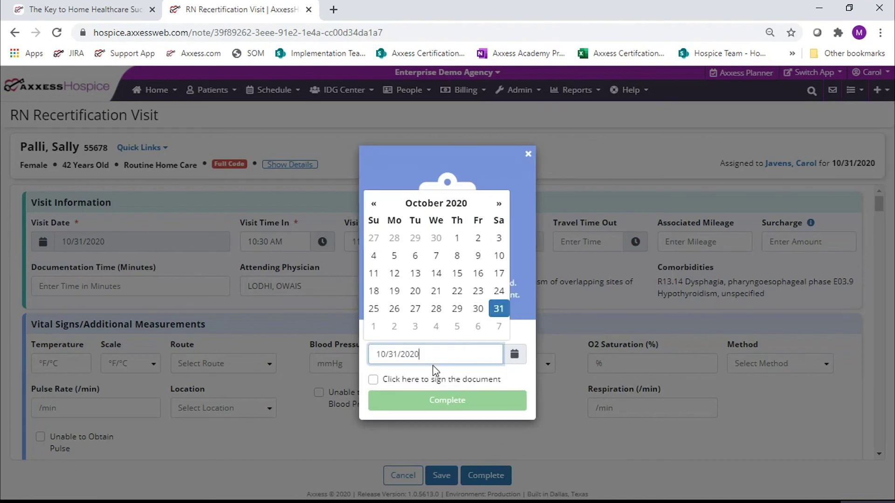
left_click(374, 380)
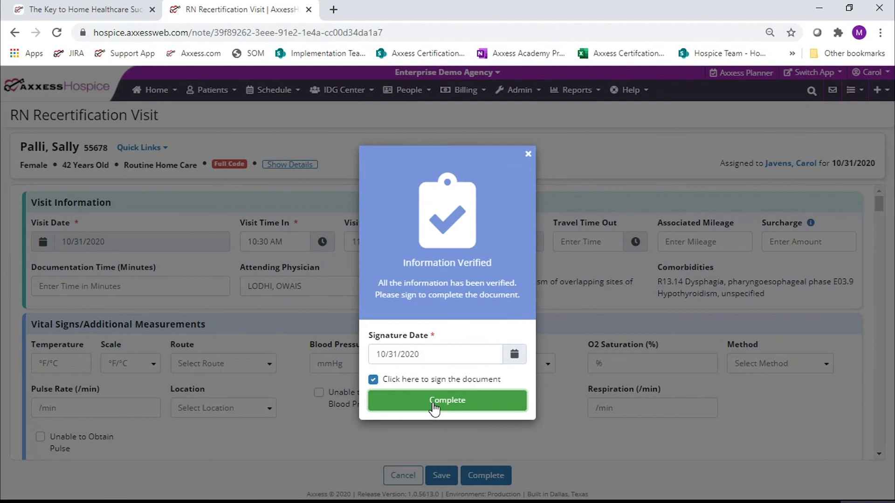
left_click(434, 408)
left_click(442, 376)
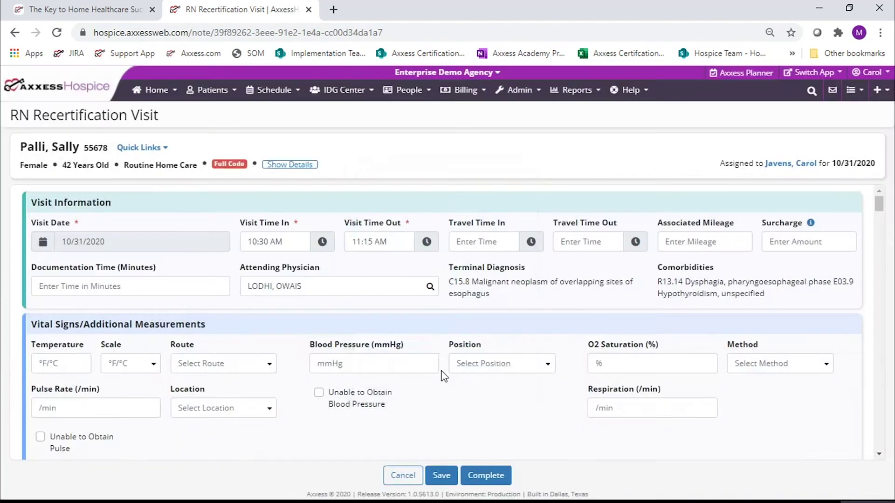